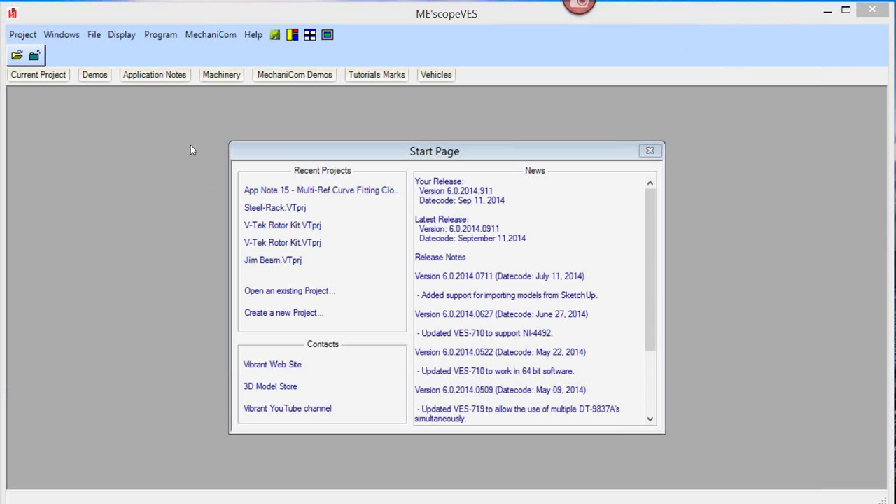
# Step: Open the application note project App Note 15 - Multi-Ref Curve Fitting Closely Coupled Modes and display its PVC plate data block
pyautogui.click(165, 76)
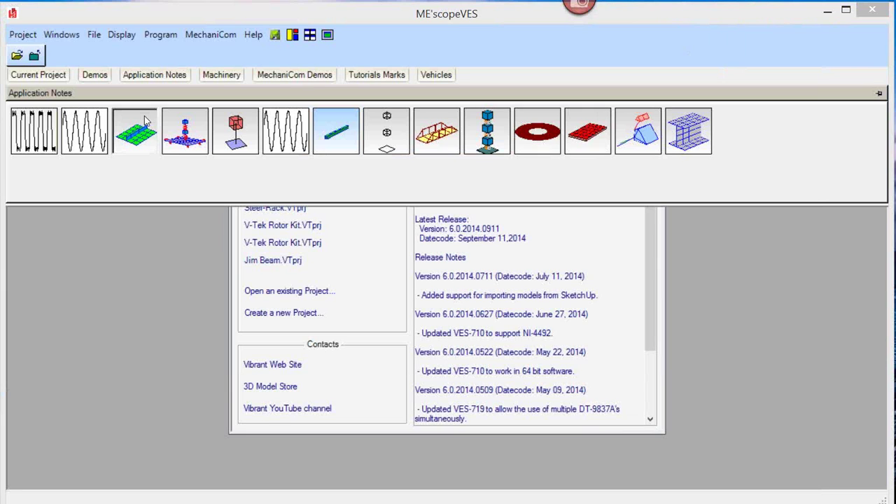
pyautogui.click(580, 144)
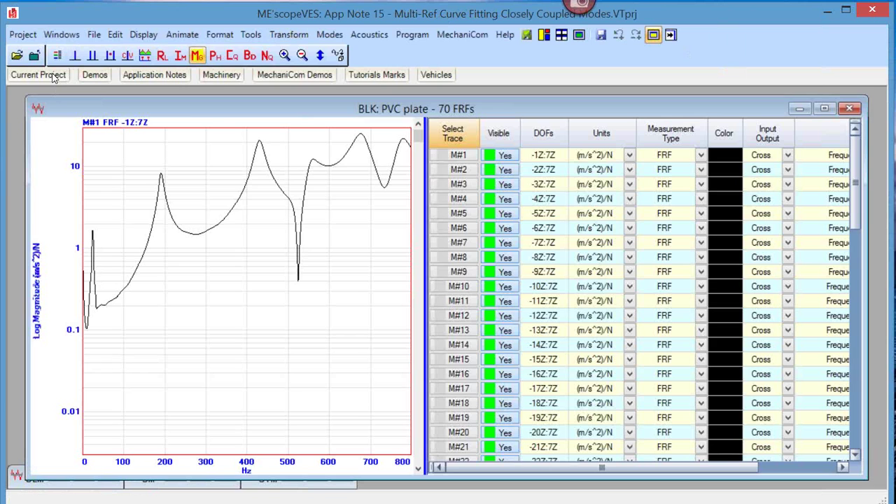
pyautogui.moveTo(54, 77)
pyautogui.click(44, 77)
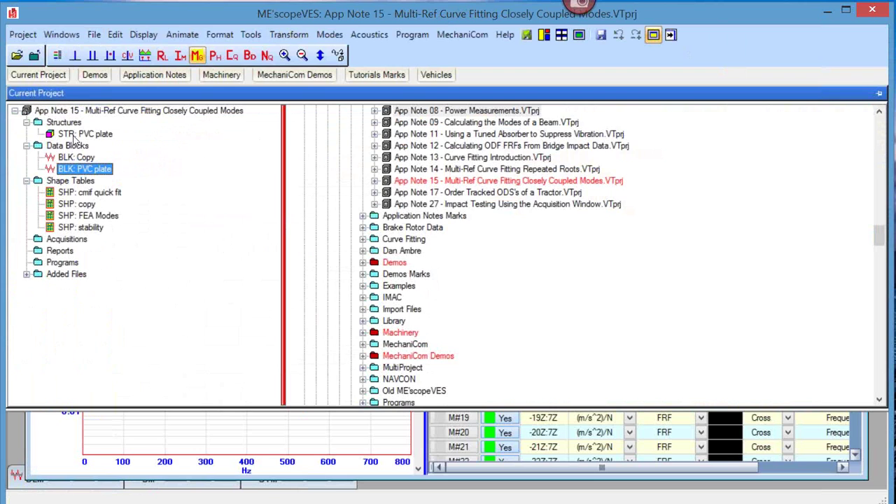
pyautogui.moveTo(73, 139)
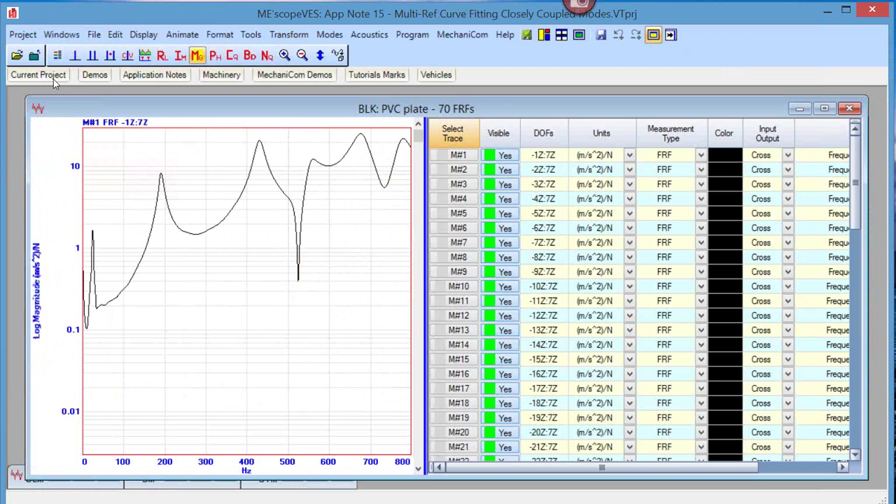
pyautogui.moveTo(53, 79)
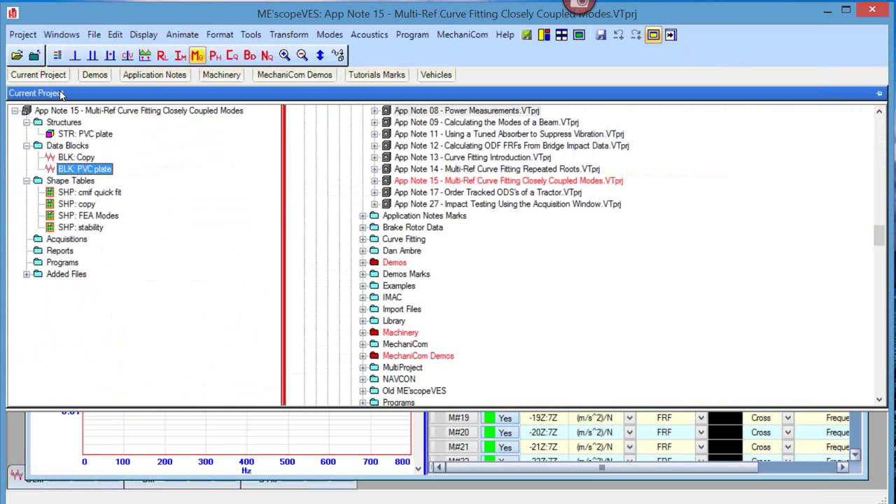
pyautogui.doubleClick(84, 168)
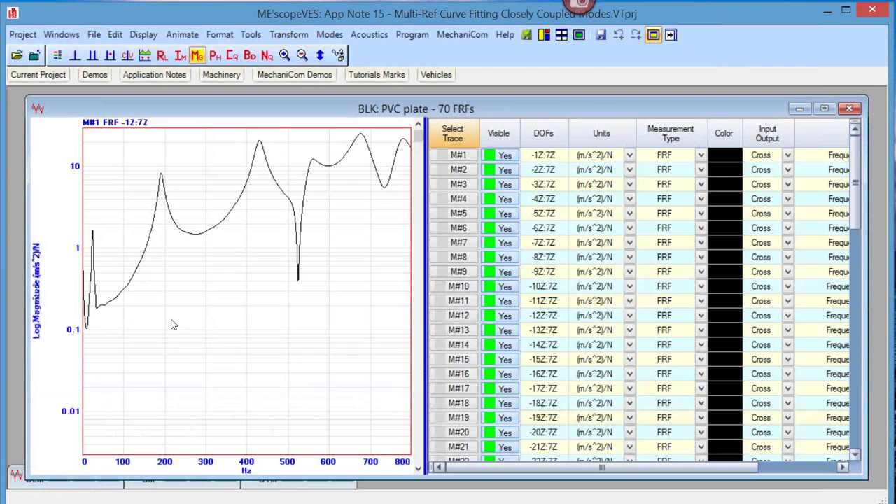
# Step: Open the PVC plate structure, narrow its window with a strip of spreadsheet showing, and arrange it beside the PVC plate data block
pyautogui.click(56, 78)
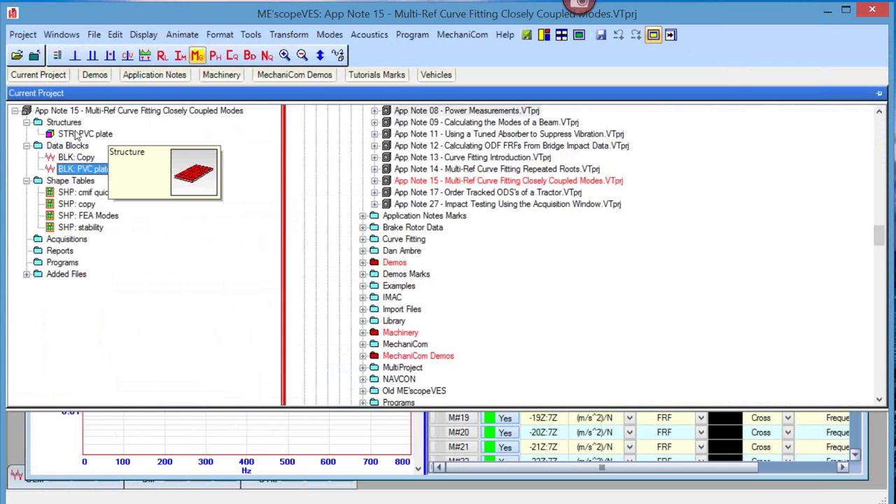
pyautogui.doubleClick(77, 135)
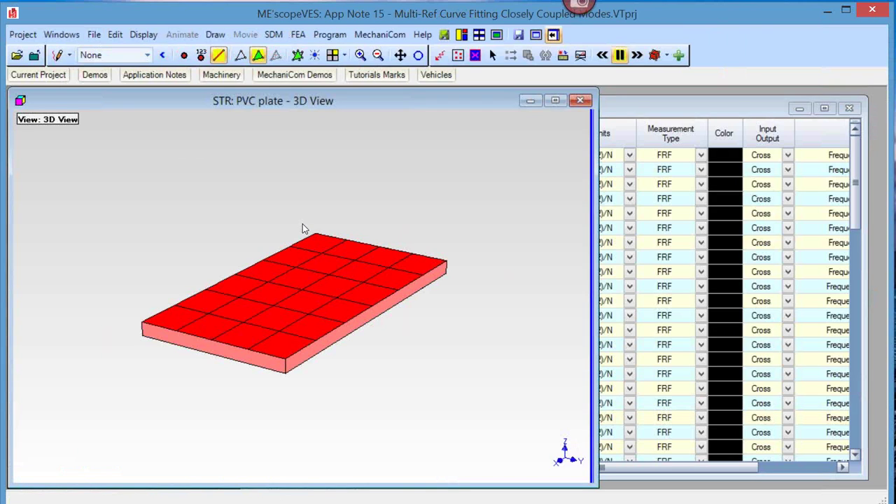
pyautogui.moveTo(589, 234); pyautogui.dragTo(498, 214)
pyautogui.moveTo(558, 231); pyautogui.dragTo(557, 179)
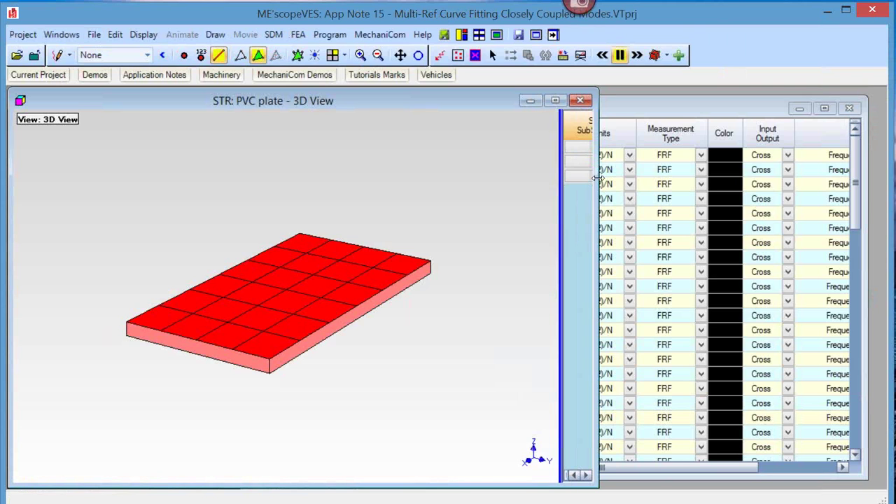
pyautogui.moveTo(597, 178); pyautogui.dragTo(484, 152)
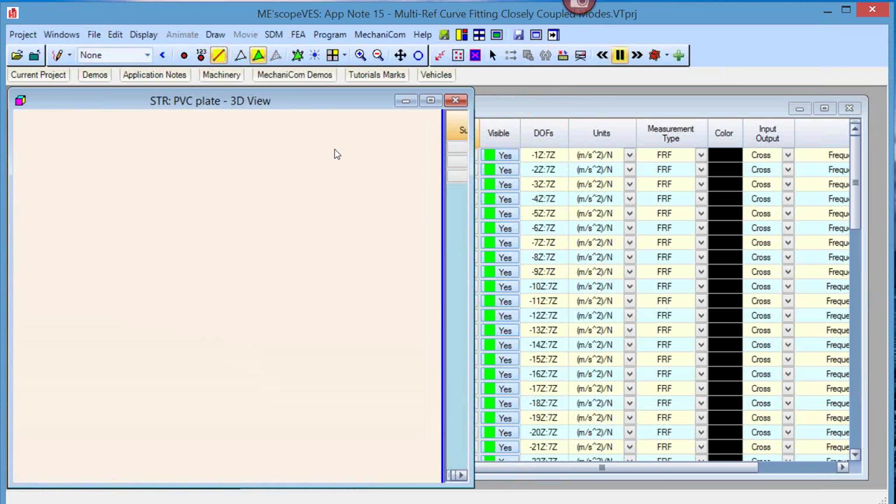
pyautogui.click(461, 35)
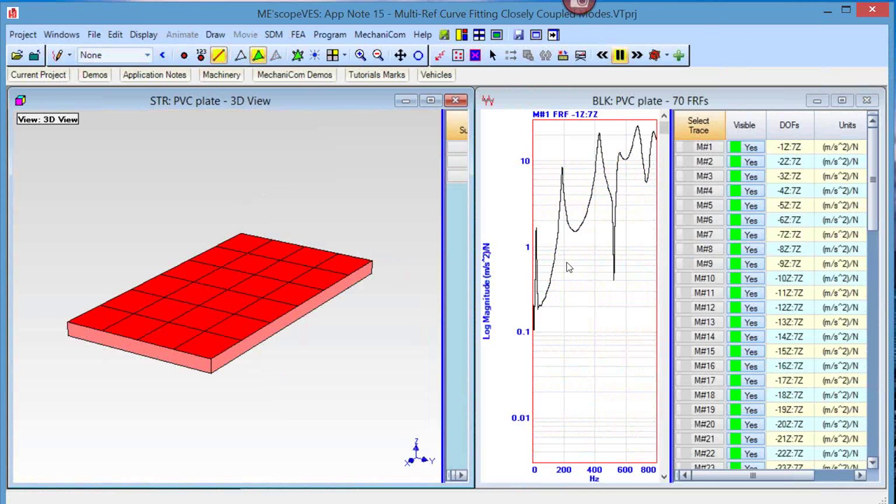
# Step: Adjust the split between graph and spreadsheet in the PVC plate data block and display FRF trace M#20
pyautogui.click(670, 268)
pyautogui.moveTo(689, 268)
pyautogui.mouseDown()
pyautogui.moveTo(700, 280)
pyautogui.moveTo(801, 296)
pyautogui.mouseUp()
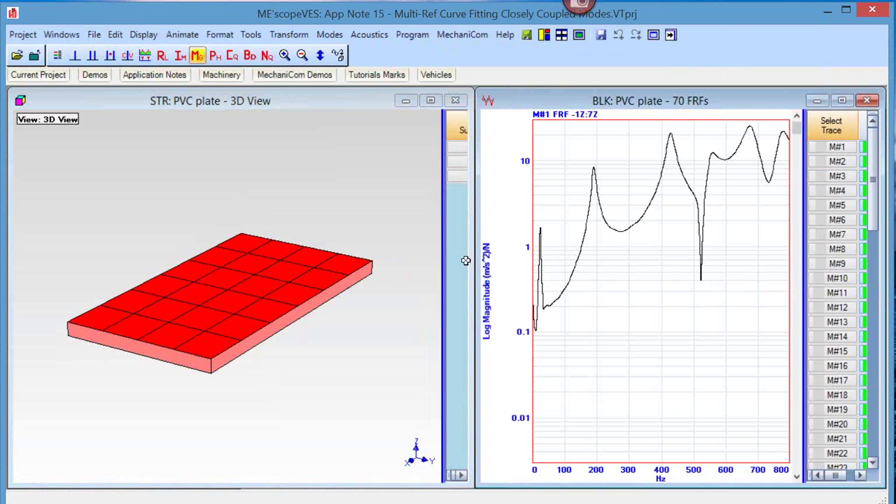
pyautogui.moveTo(444, 260)
pyautogui.mouseDown()
pyautogui.moveTo(364, 254)
pyautogui.moveTo(424, 268)
pyautogui.moveTo(374, 254)
pyautogui.moveTo(443, 258)
pyautogui.mouseUp()
pyautogui.moveTo(804, 296)
pyautogui.mouseDown()
pyautogui.moveTo(667, 296)
pyautogui.moveTo(687, 296)
pyautogui.moveTo(677, 296)
pyautogui.mouseUp()
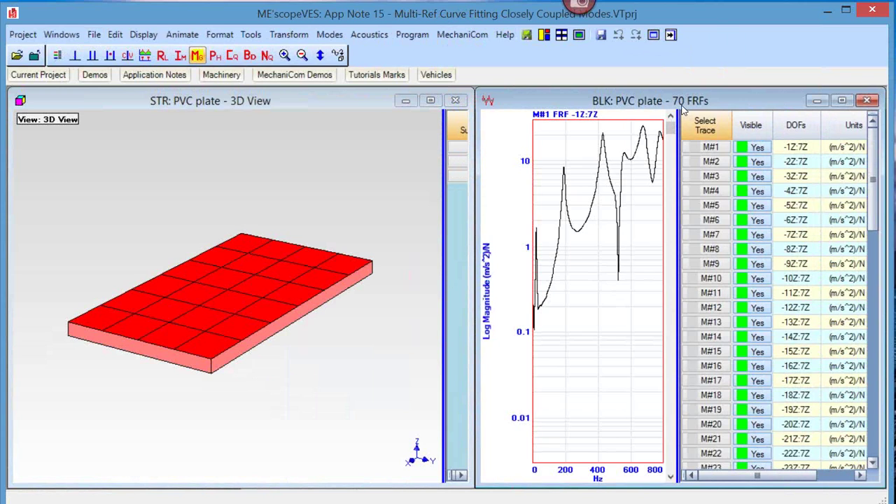
pyautogui.moveTo(670, 131)
pyautogui.mouseDown()
pyautogui.moveTo(648, 204)
pyautogui.moveTo(619, 242)
pyautogui.moveTo(630, 223)
pyautogui.mouseUp()
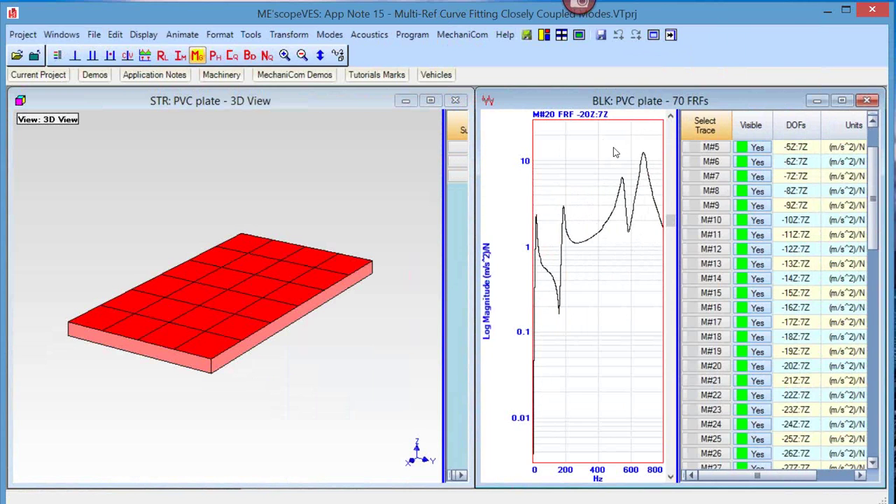
# Step: Widen and enlarge the data block's trace spreadsheet, highlight the DOFs column and examine the DOFs of the traces with reference 7Z
pyautogui.moveTo(674, 168)
pyautogui.mouseDown()
pyautogui.moveTo(587, 147)
pyautogui.moveTo(593, 164)
pyautogui.mouseUp()
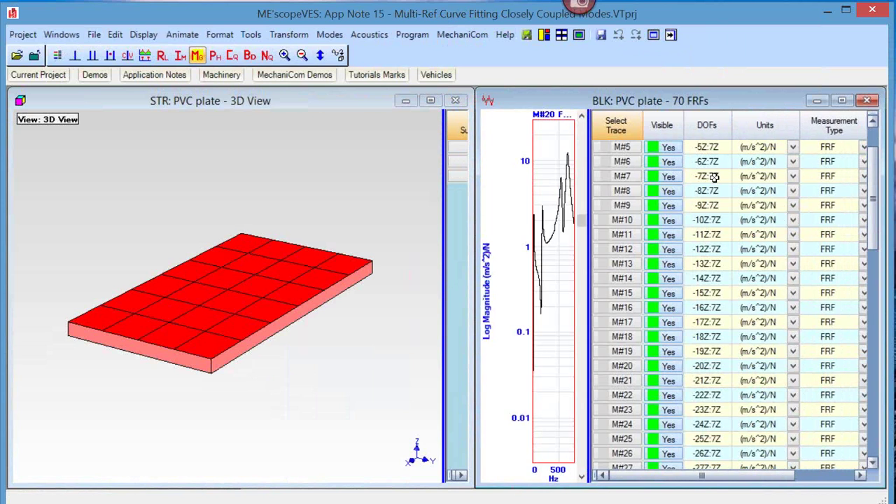
pyautogui.click(726, 135)
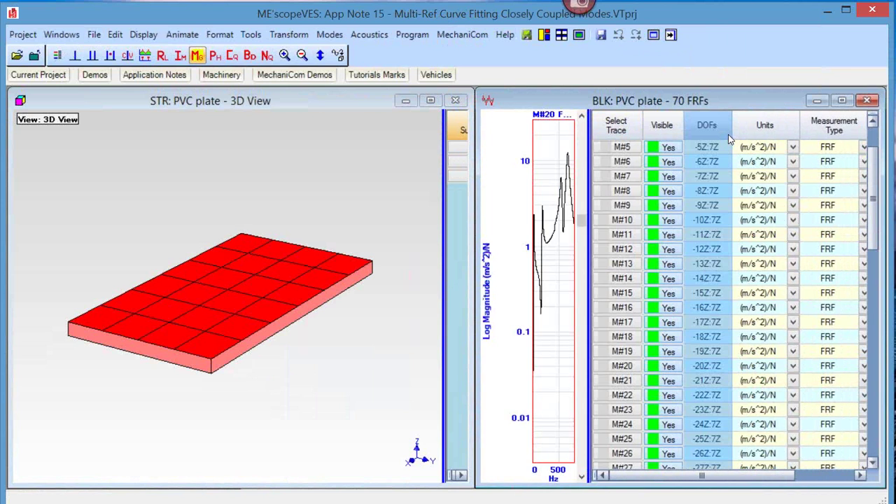
pyautogui.keyDown('ctrl'); pyautogui.scroll(2, 727, 134); pyautogui.keyUp('ctrl')
pyautogui.keyDown('ctrl'); pyautogui.scroll(2, 727, 135); pyautogui.keyUp('ctrl')
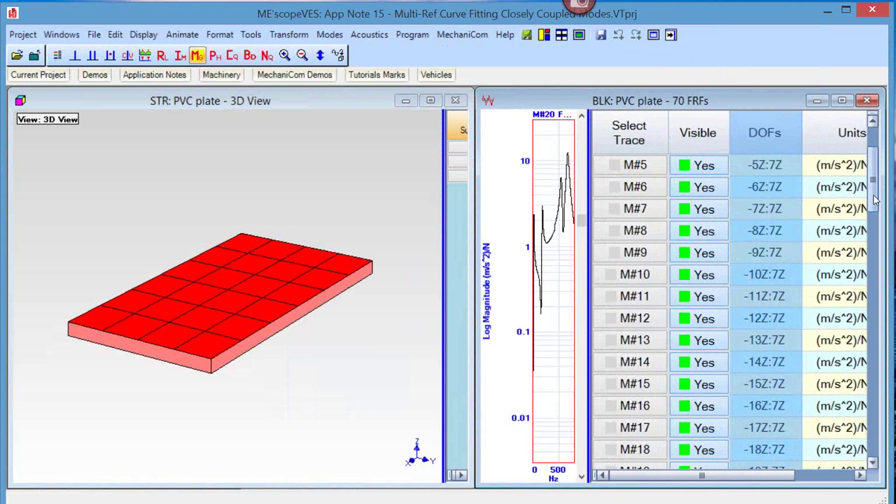
pyautogui.moveTo(874, 200); pyautogui.dragTo(875, 237)
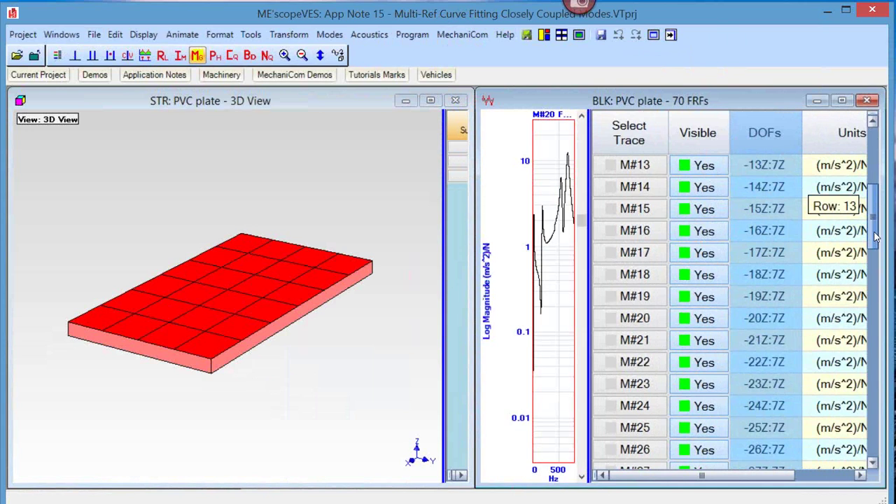
pyautogui.moveTo(874, 236); pyautogui.dragTo(889, 182)
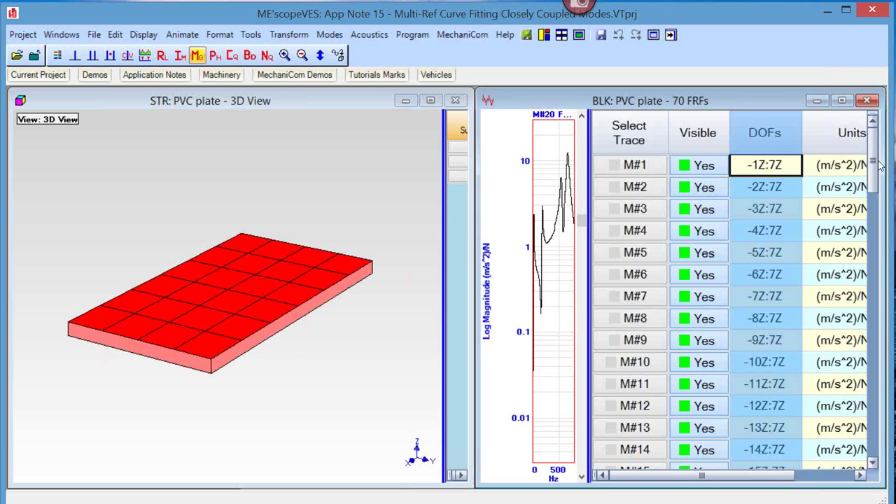
pyautogui.moveTo(880, 164); pyautogui.dragTo(876, 264)
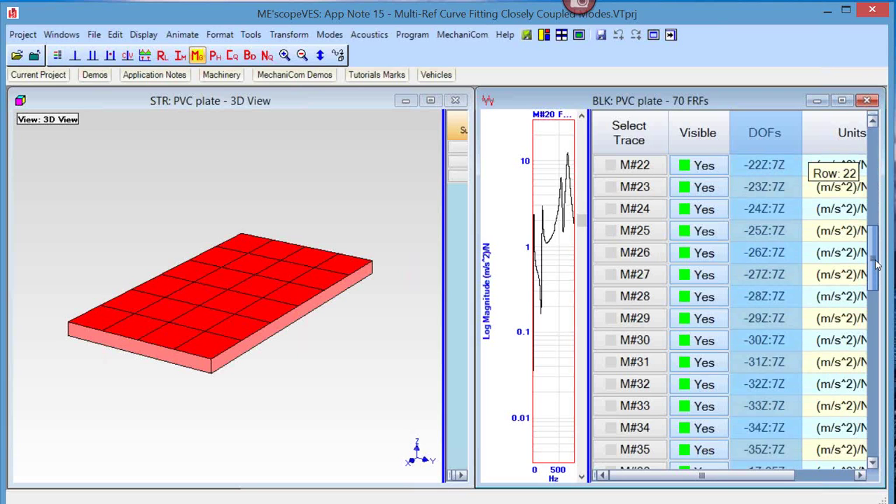
pyautogui.moveTo(876, 264); pyautogui.dragTo(877, 274)
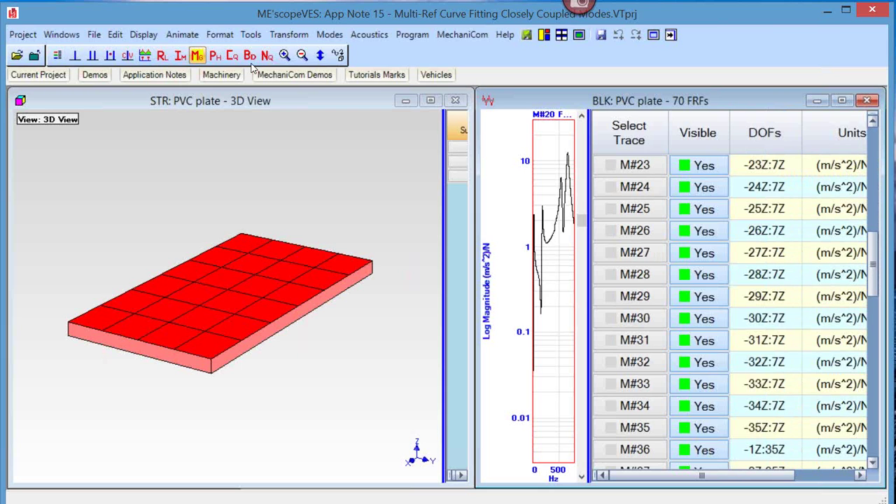
# Step: Show the point numbers on the plate model and examine the DOFs of the traces with reference 35Z against them
pyautogui.click(103, 130)
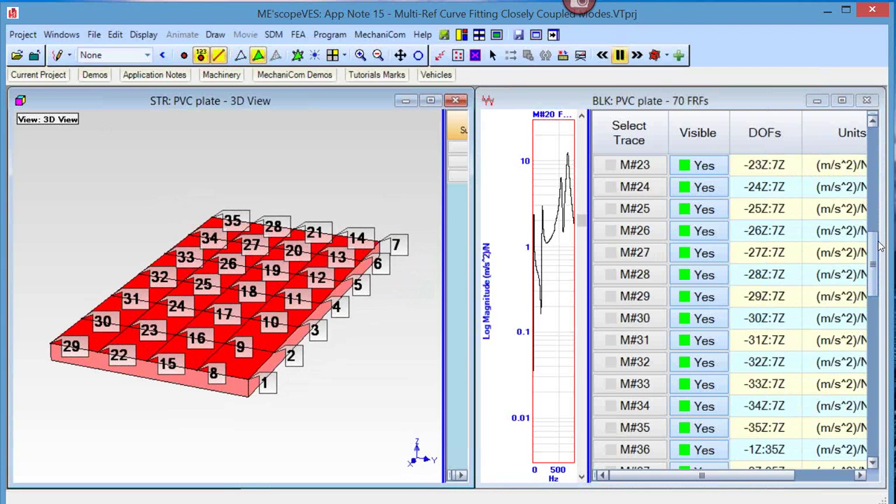
pyautogui.click(560, 189)
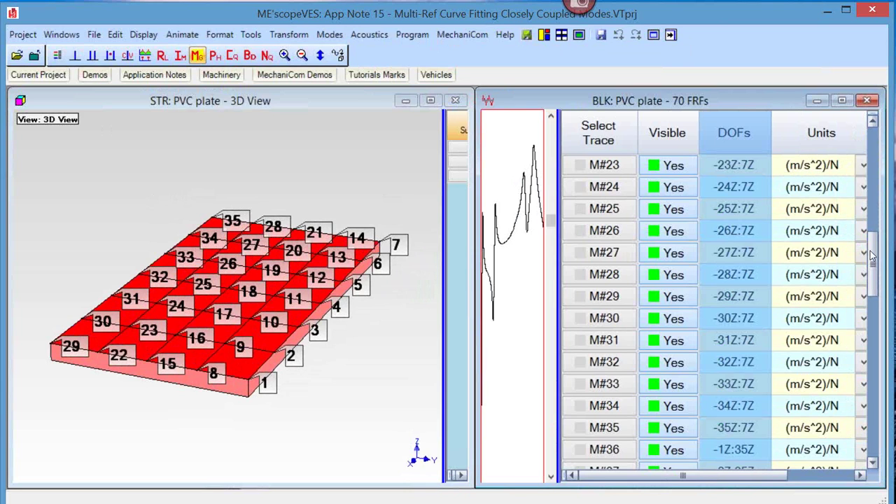
pyautogui.moveTo(871, 251); pyautogui.dragTo(847, 280)
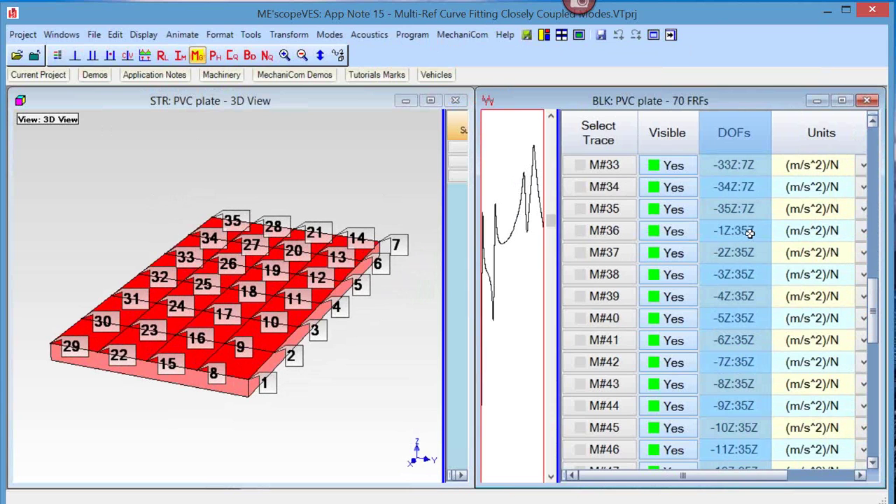
pyautogui.moveTo(266, 215); pyautogui.dragTo(248, 207)
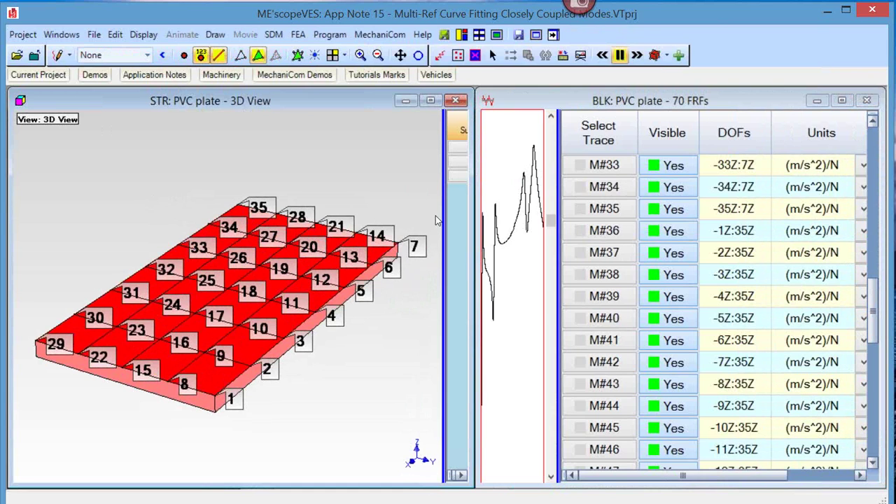
pyautogui.moveTo(400, 200); pyautogui.dragTo(399, 196)
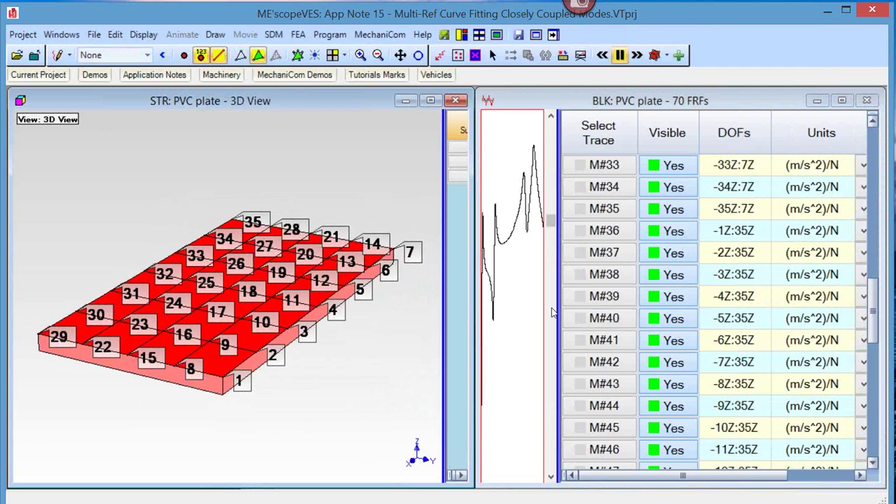
# Step: Widen the FRF graph and animate the plate's shapes from the PVC plate data block, using reference DOF 7Z
pyautogui.moveTo(553, 313); pyautogui.dragTo(853, 321)
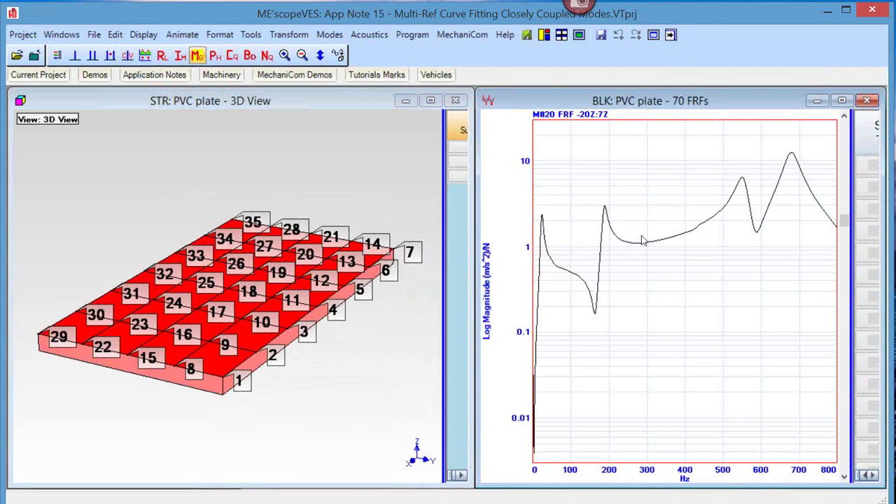
pyautogui.rightClick(676, 245)
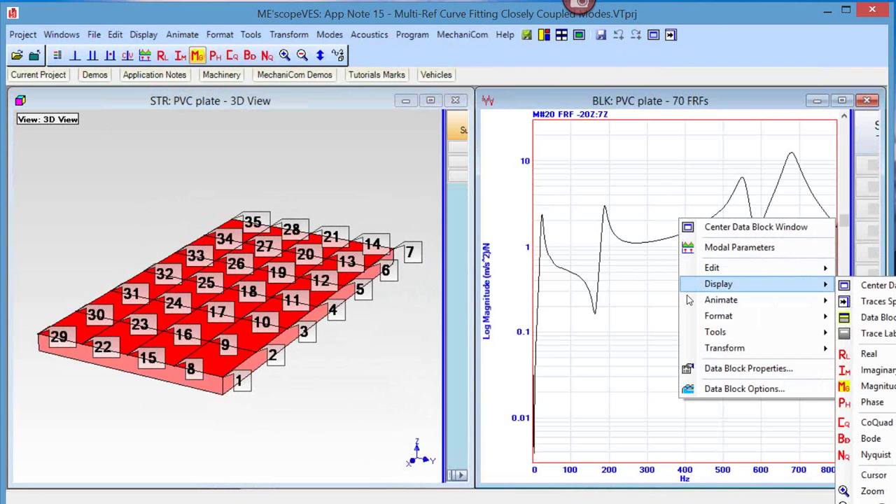
pyautogui.moveTo(742, 300)
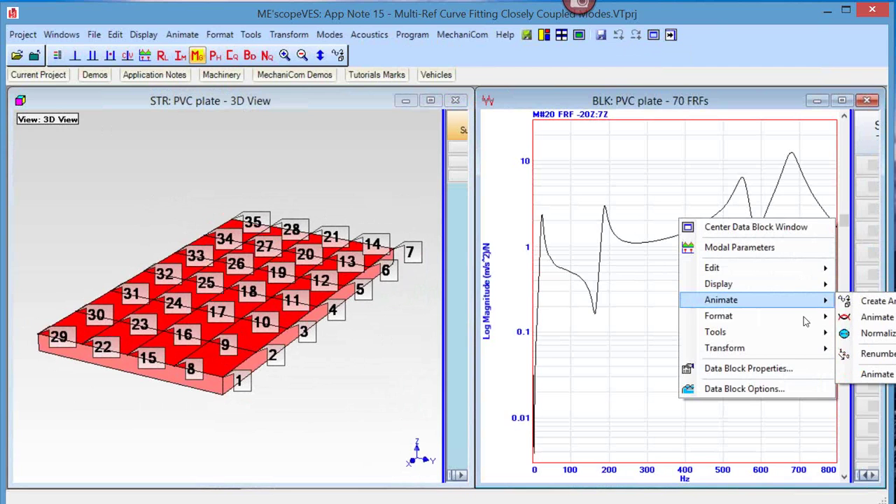
pyautogui.click(864, 320)
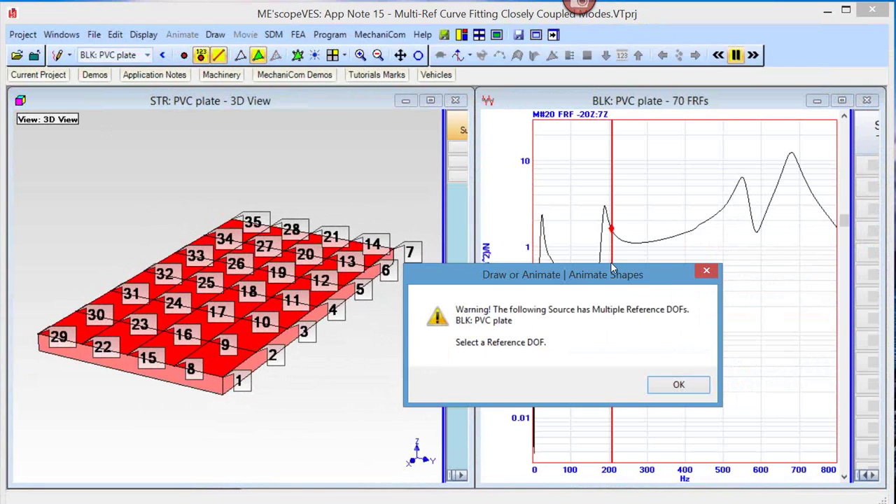
pyautogui.moveTo(616, 270); pyautogui.dragTo(533, 229)
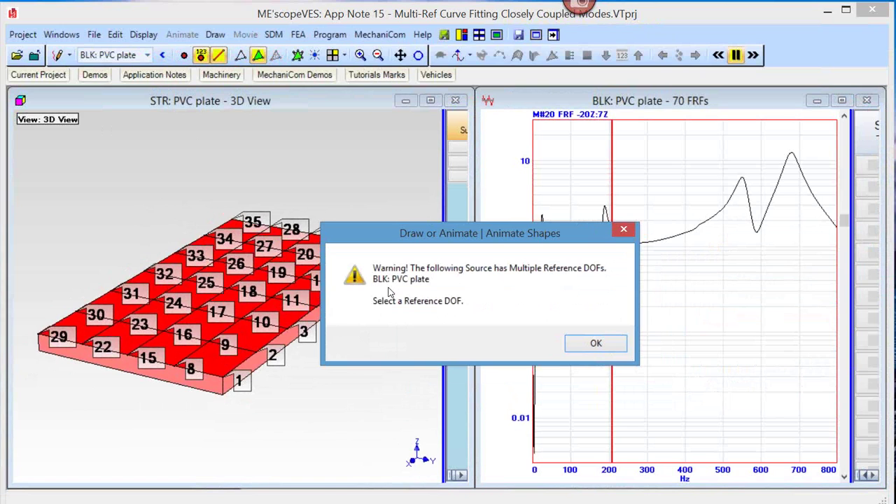
pyautogui.click(568, 344)
pyautogui.moveTo(588, 256); pyautogui.dragTo(735, 276)
# Step: Hide the point numbers on the animated plate and move the line cursor to the FRF peak at 189 Hz
pyautogui.click(202, 299)
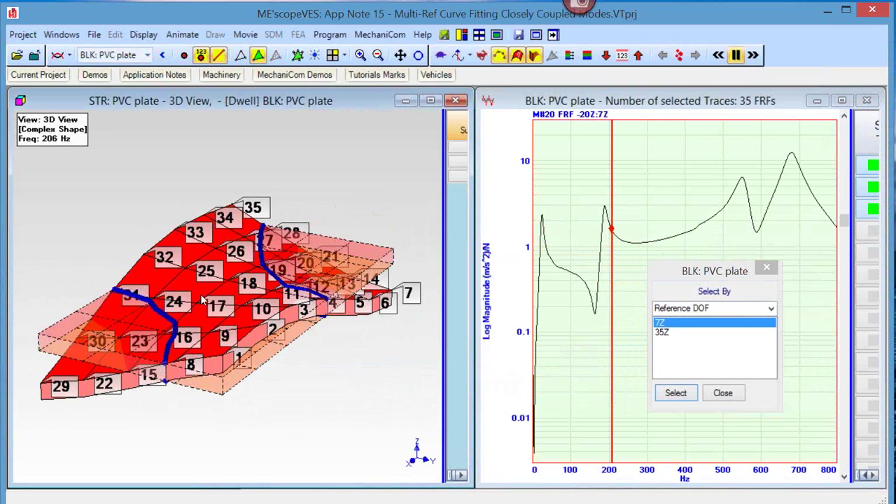
pyautogui.click(201, 56)
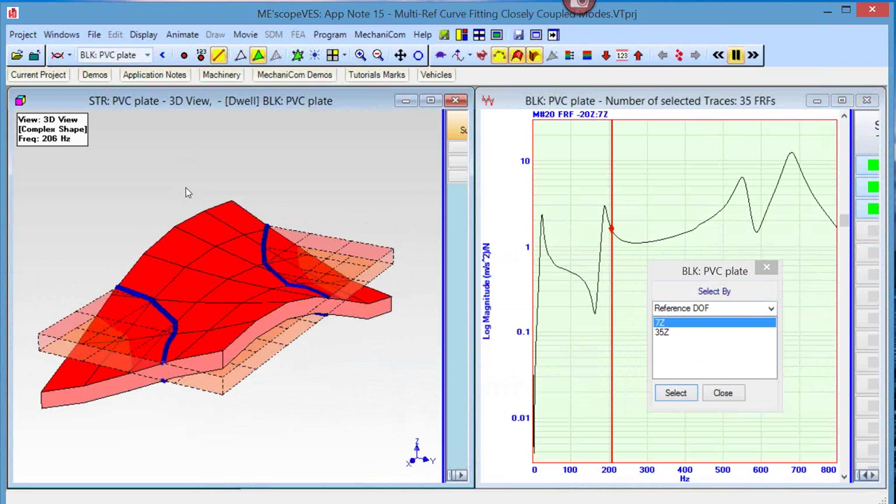
pyautogui.click(615, 254)
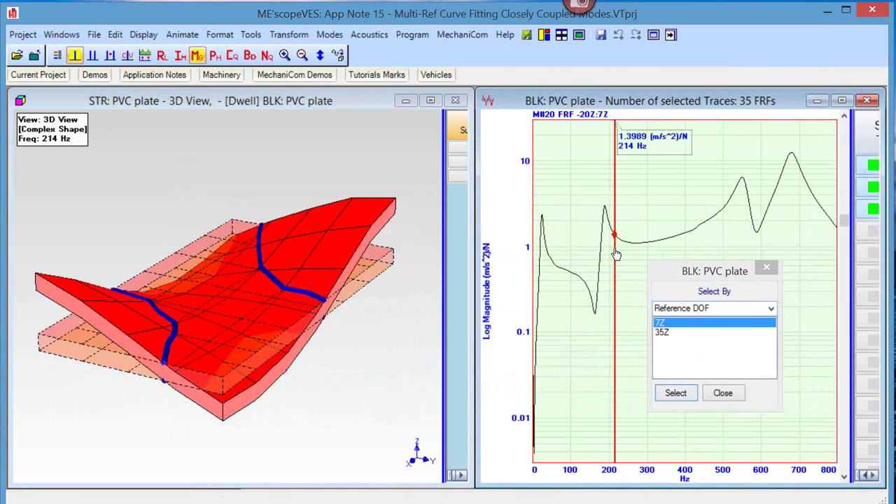
pyautogui.moveTo(615, 254); pyautogui.dragTo(606, 254)
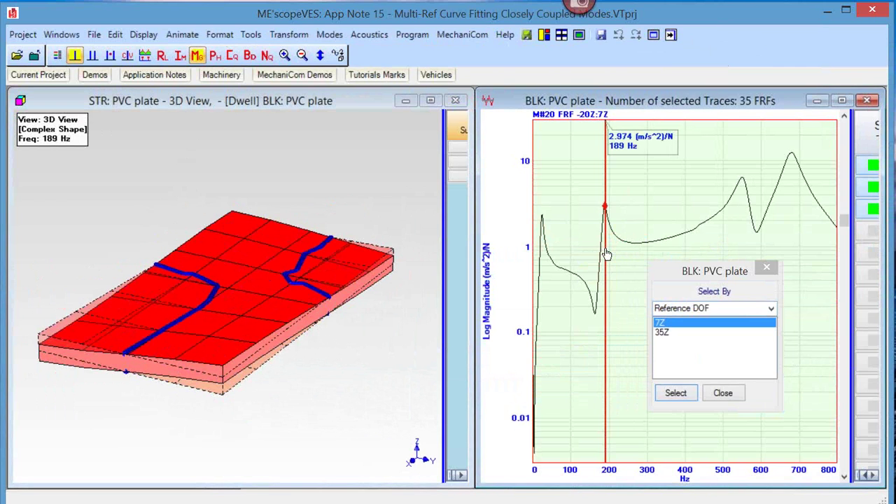
# Step: Move the line cursor to the first FRF peak at 23 Hz and examine the reference 7Z shape from several angles
pyautogui.moveTo(550, 254); pyautogui.dragTo(542, 258)
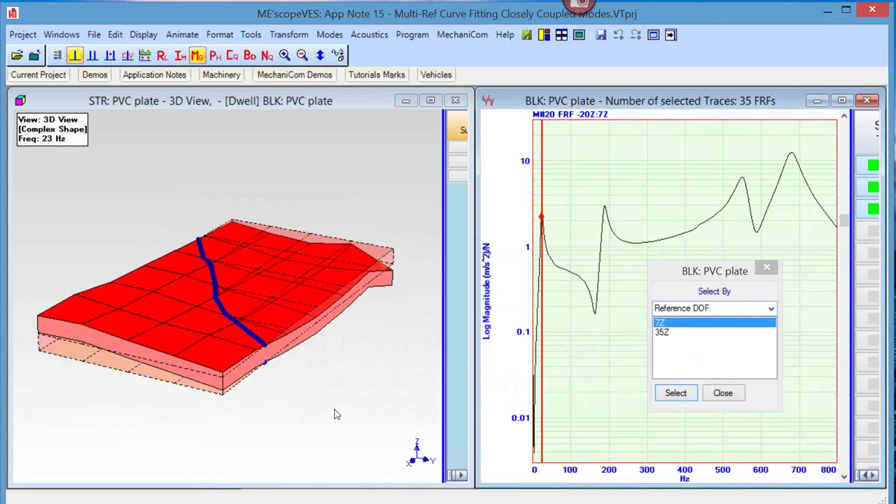
pyautogui.click(369, 403)
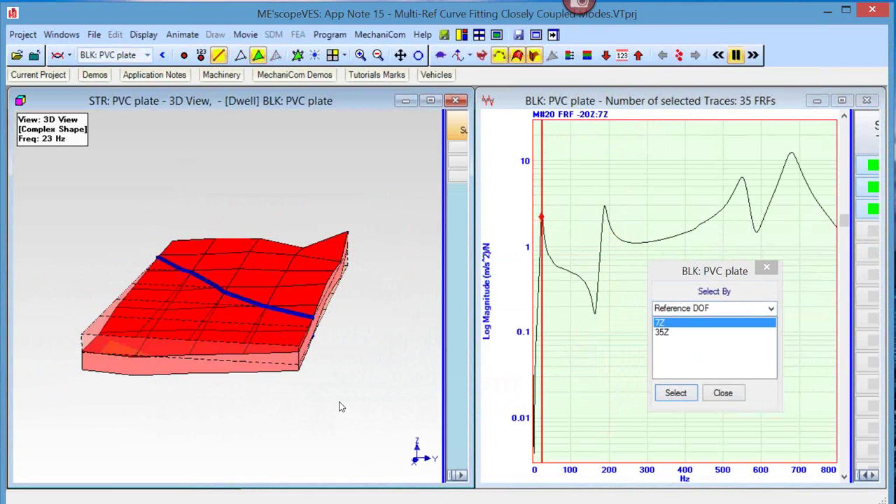
pyautogui.moveTo(338, 407); pyautogui.dragTo(344, 402)
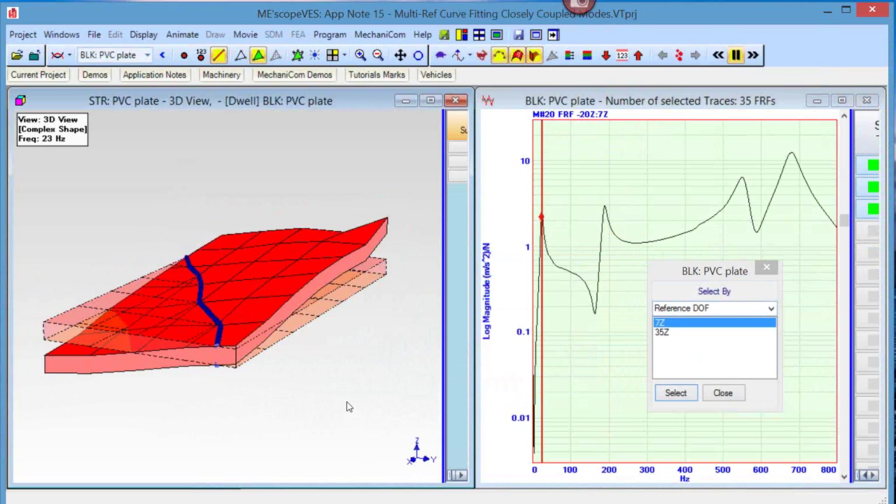
pyautogui.moveTo(349, 406); pyautogui.dragTo(398, 416)
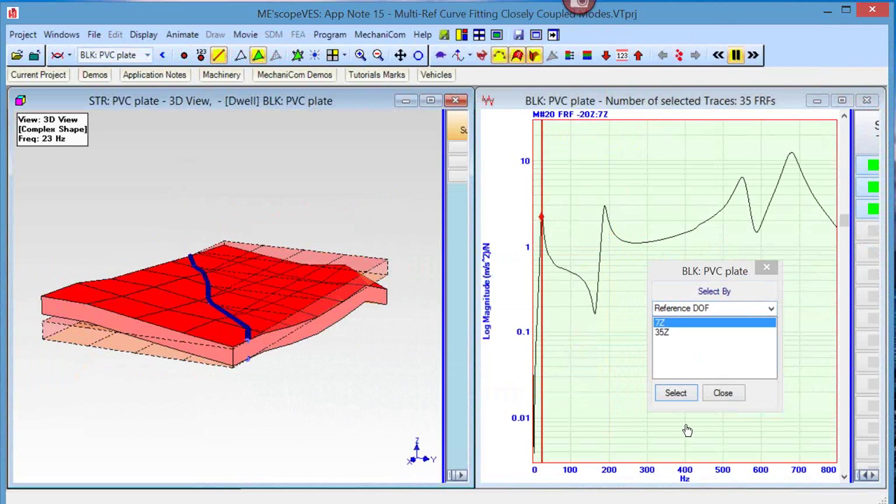
pyautogui.click(543, 302)
pyautogui.moveTo(544, 302); pyautogui.dragTo(541, 304)
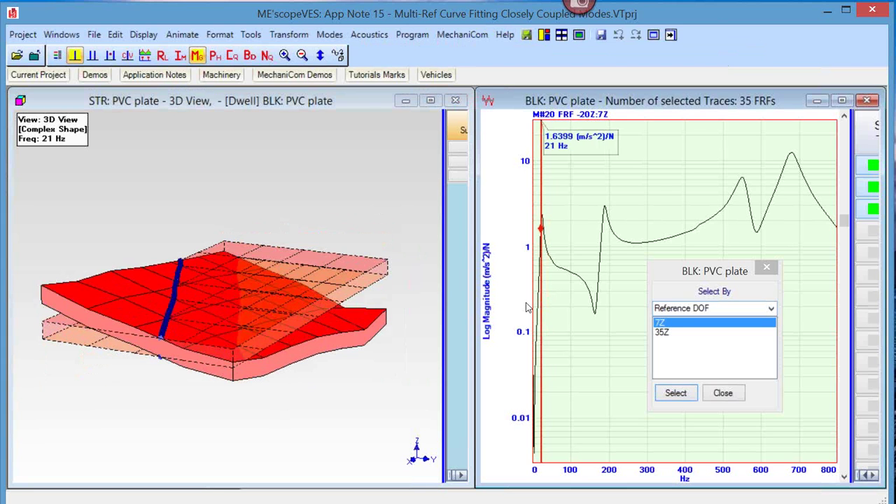
pyautogui.moveTo(324, 377)
pyautogui.mouseDown()
pyautogui.moveTo(284, 395)
pyautogui.moveTo(336, 385)
pyautogui.moveTo(324, 382)
pyautogui.mouseUp()
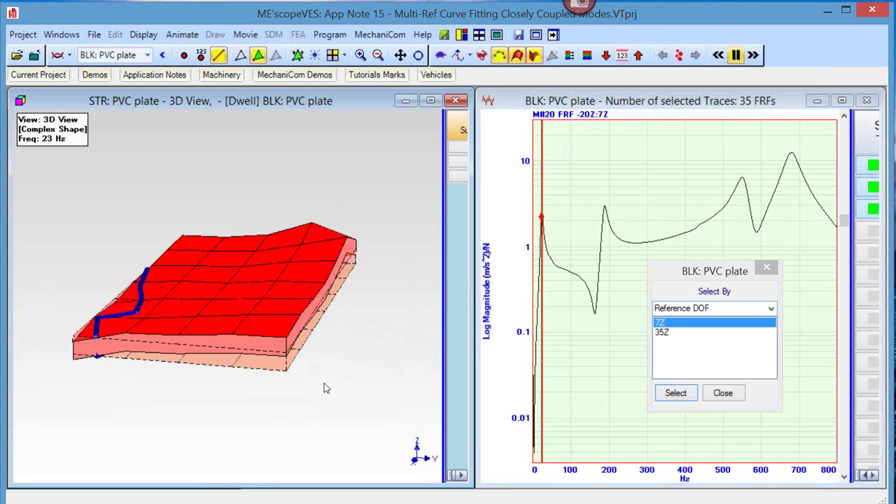
# Step: Select the traces with reference DOF 35Z, switch the plate animation to manual stepping and step the shape backward
pyautogui.click(661, 333)
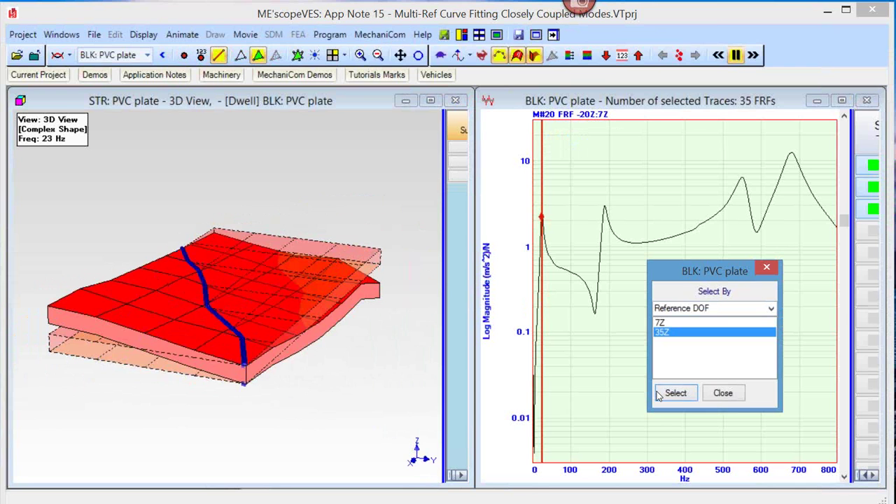
pyautogui.click(673, 394)
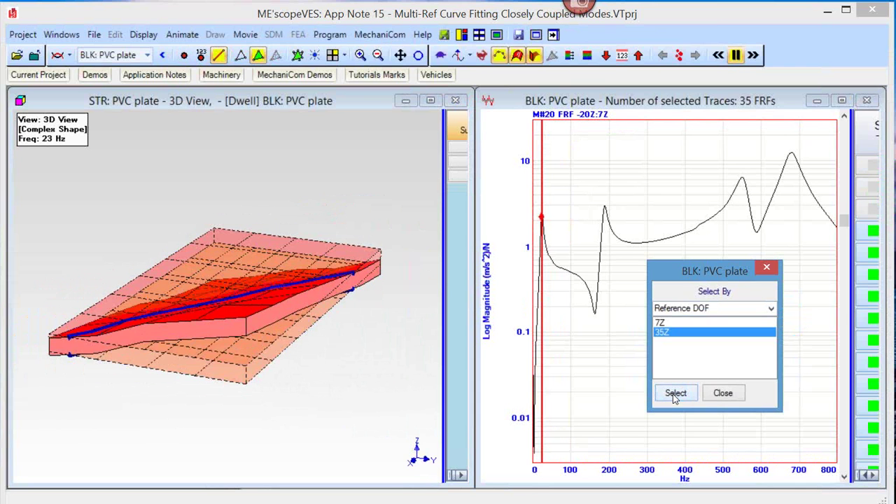
pyautogui.click(350, 332)
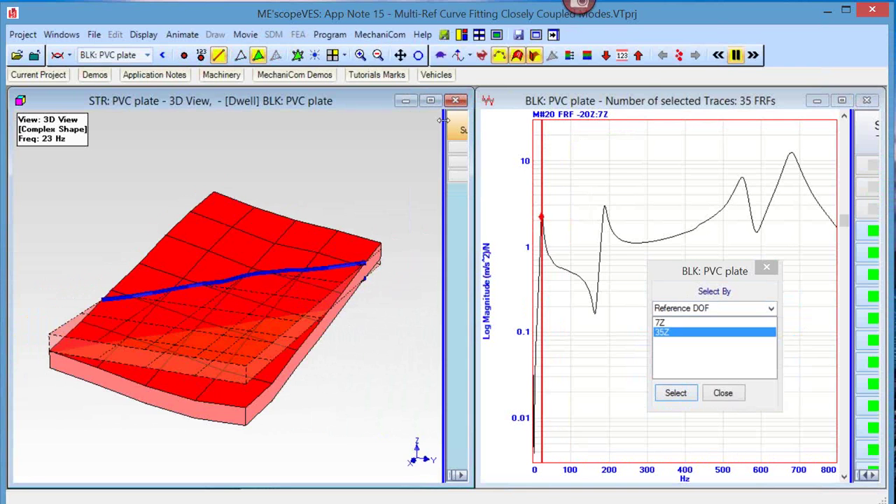
pyautogui.click(678, 55)
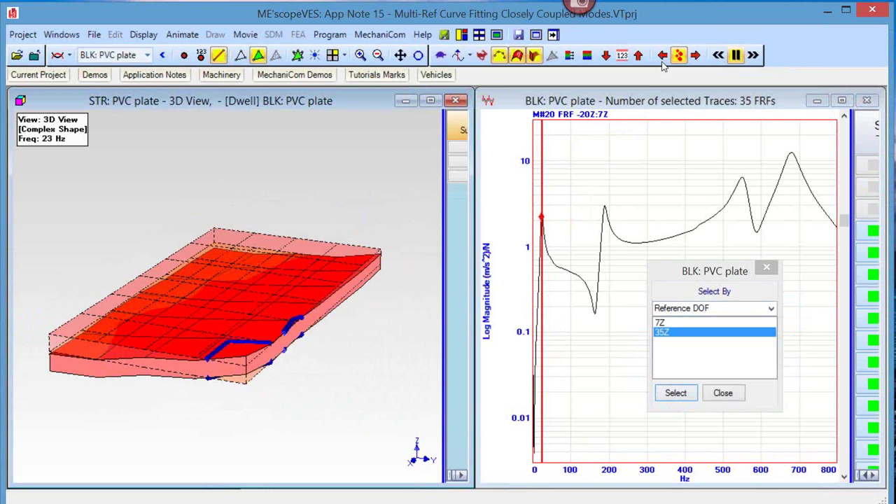
pyautogui.click(663, 55)
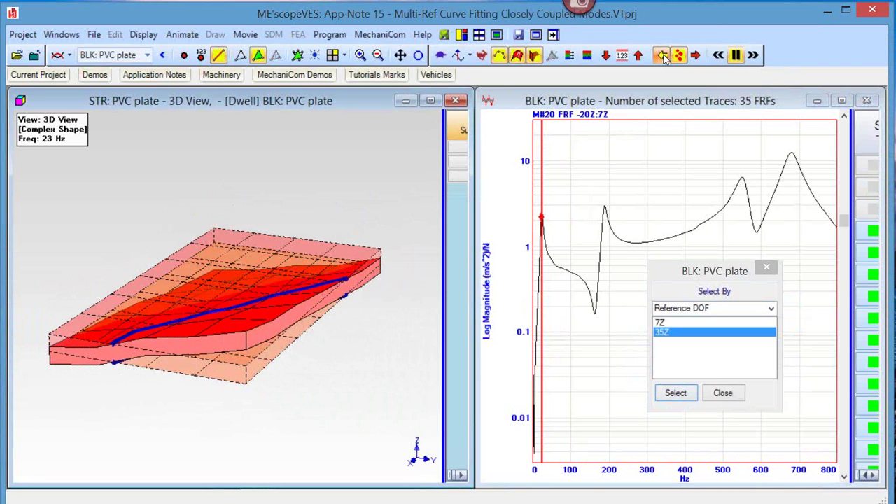
# Step: Check the 23 Hz shape in the four-view layout, return to the 3D view and compare it with the reference 7Z shape
pyautogui.doubleClick(263, 191)
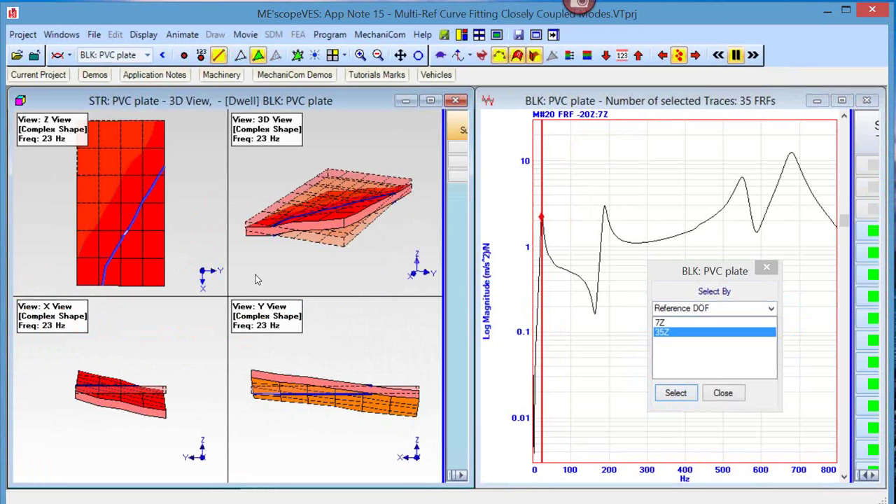
pyautogui.doubleClick(282, 237)
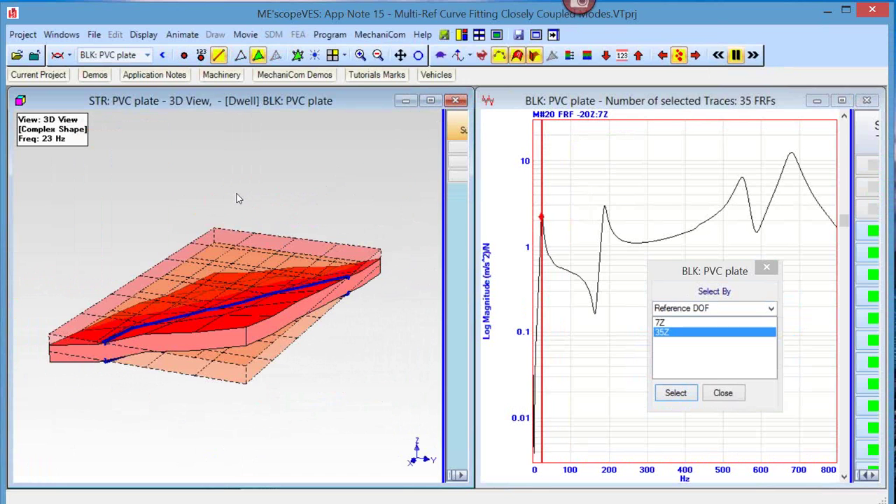
pyautogui.moveTo(54, 189); pyautogui.dragTo(232, 202)
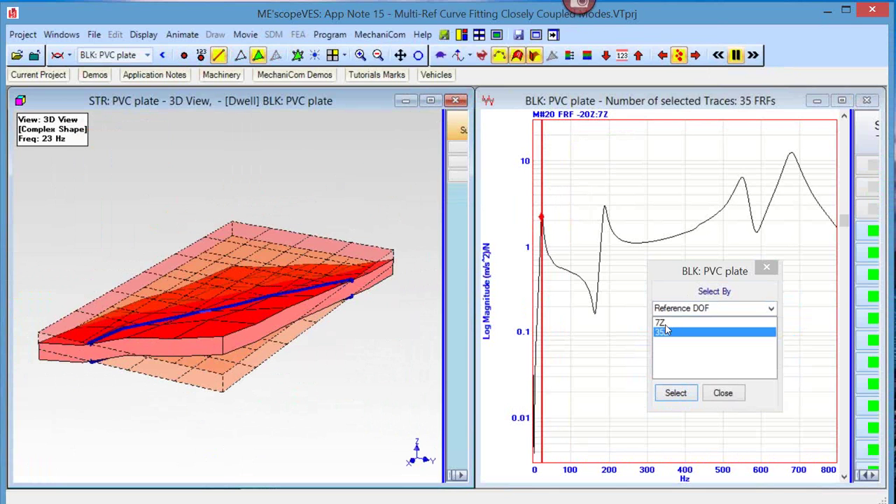
pyautogui.click(675, 394)
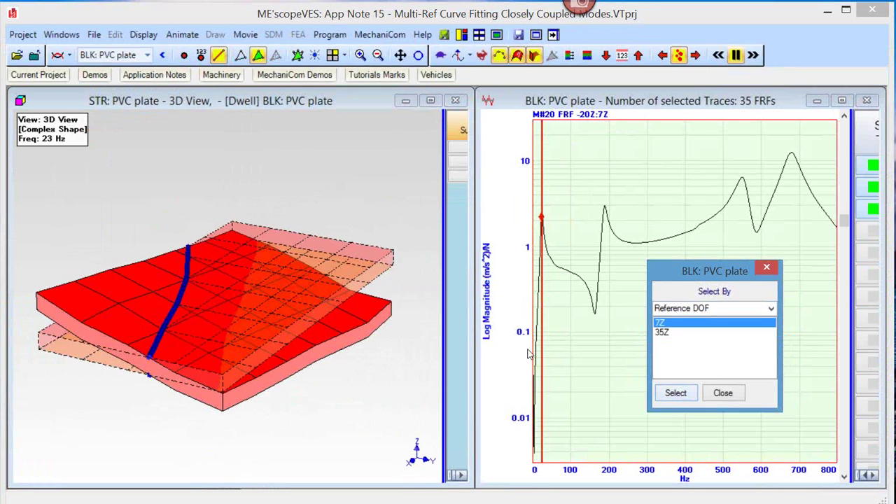
pyautogui.click(315, 333)
pyautogui.moveTo(297, 336); pyautogui.dragTo(323, 331)
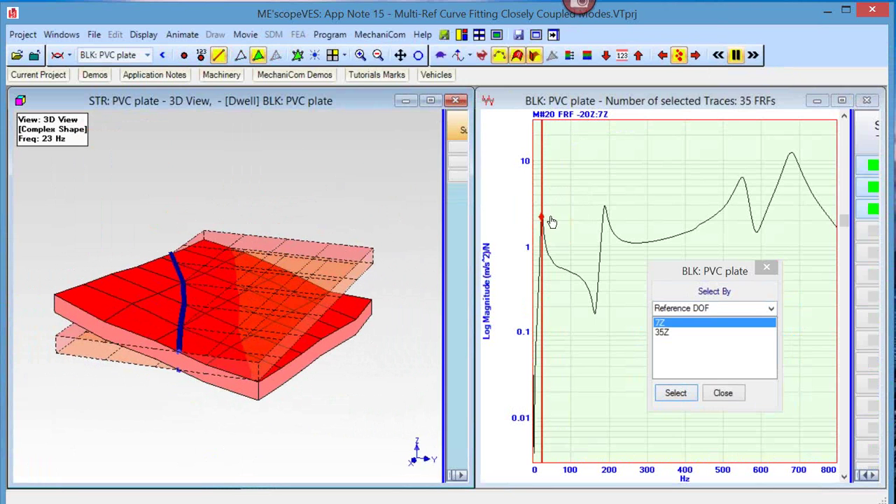
# Step: Move the line cursor to the FRF peak at 189 Hz and compare the plate's shapes for references 7Z and 35Z
pyautogui.moveTo(541, 204); pyautogui.dragTo(606, 210)
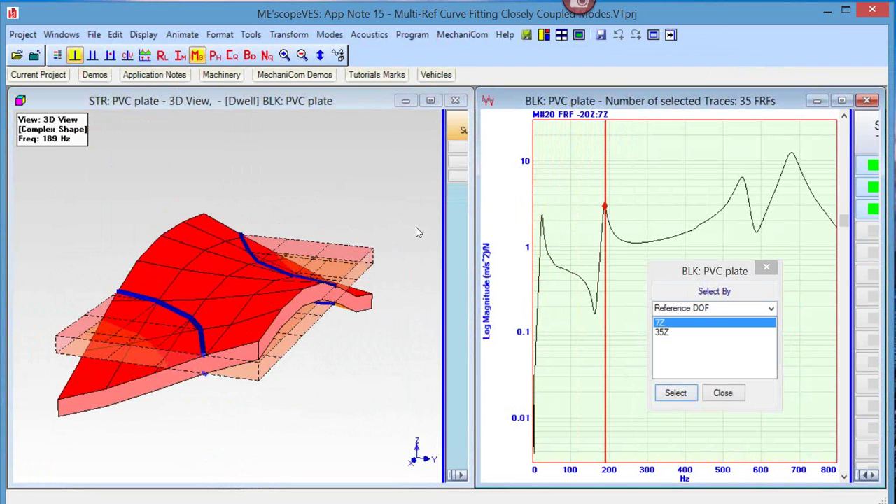
pyautogui.moveTo(377, 249)
pyautogui.mouseDown()
pyautogui.moveTo(321, 242)
pyautogui.moveTo(378, 253)
pyautogui.mouseUp()
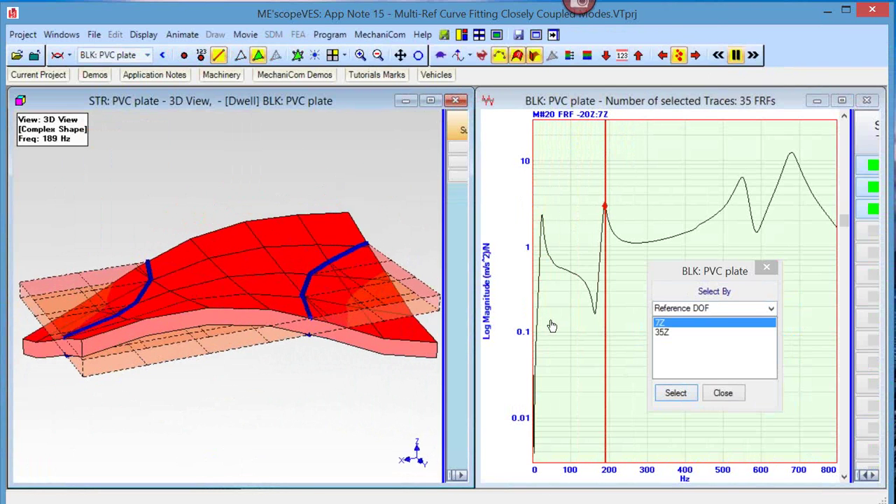
pyautogui.click(660, 332)
pyautogui.click(676, 393)
pyautogui.click(310, 276)
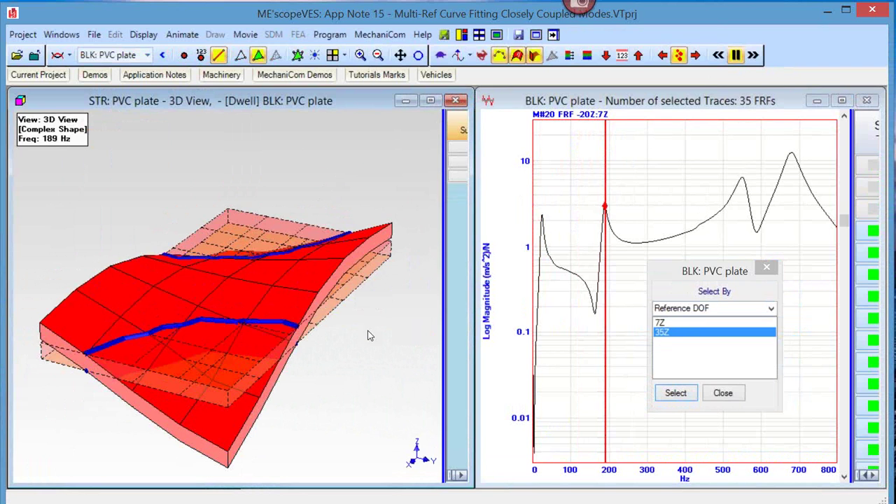
pyautogui.moveTo(367, 334); pyautogui.dragTo(380, 313)
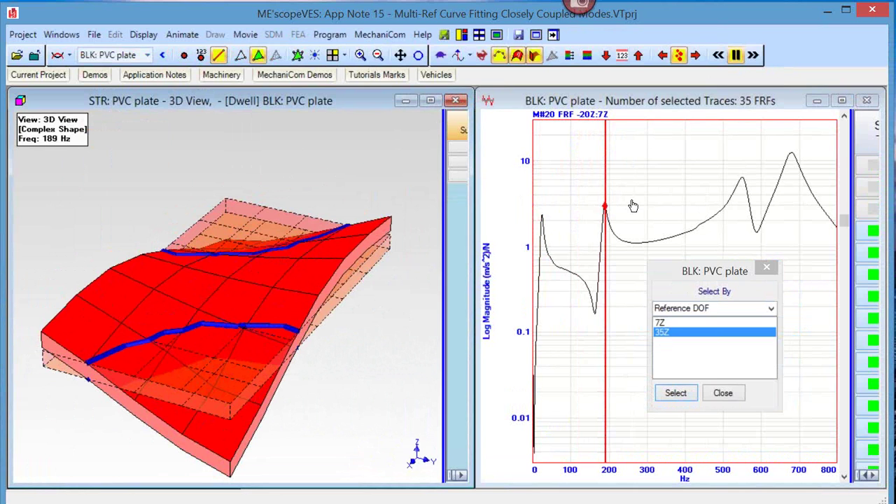
# Step: Move the line cursor to the FRF peak at 549 Hz and examine the reference 35Z shape from different angles
pyautogui.moveTo(605, 193); pyautogui.dragTo(744, 220)
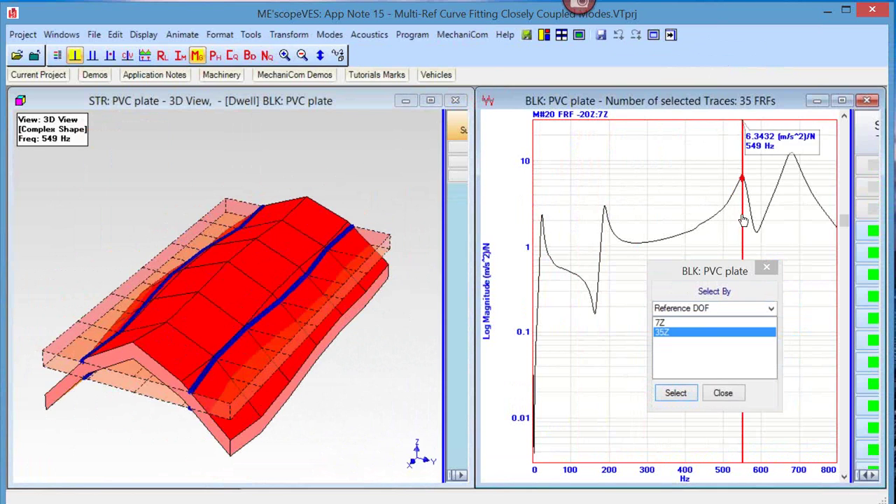
pyautogui.click(352, 299)
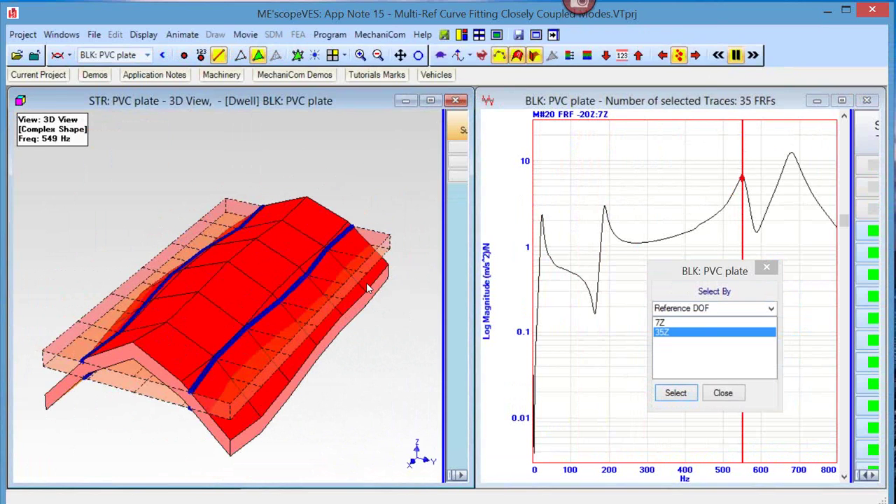
pyautogui.moveTo(367, 283); pyautogui.dragTo(342, 284)
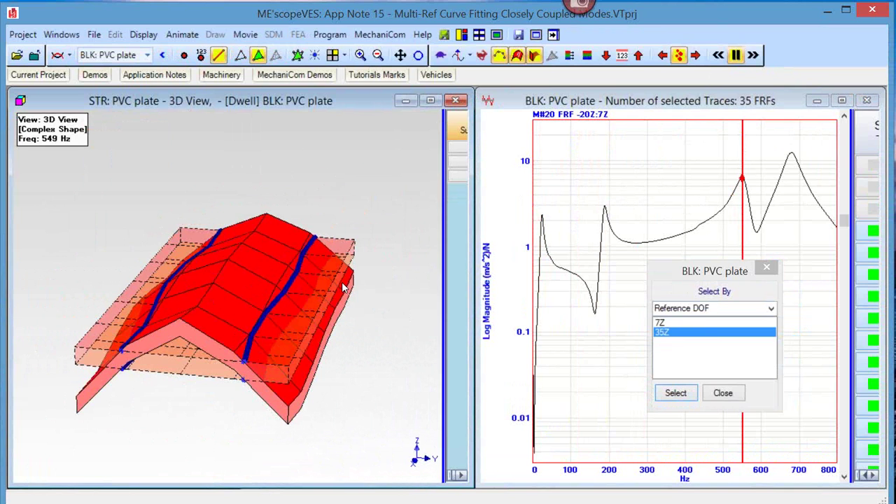
pyautogui.moveTo(343, 288); pyautogui.dragTo(303, 289)
# Step: Compare the 549 Hz shapes by alternating the selected traces between references 7Z and 35Z, ending on 7Z
pyautogui.click(659, 323)
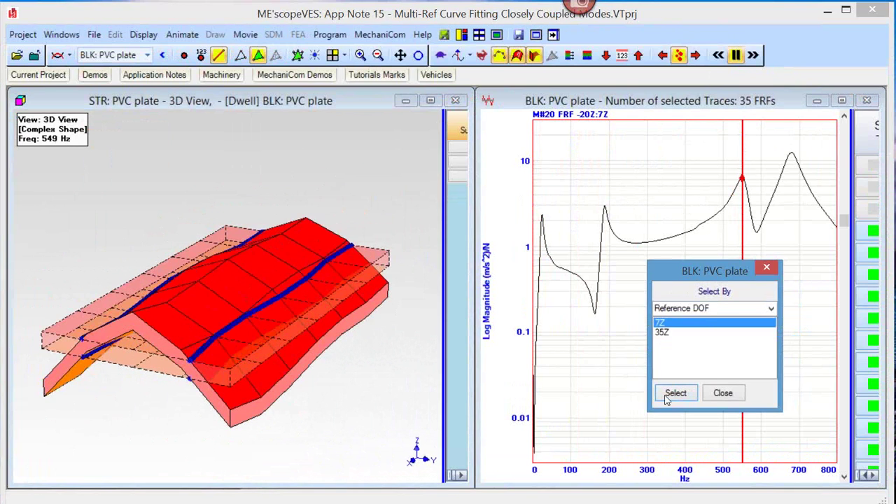
pyautogui.click(381, 319)
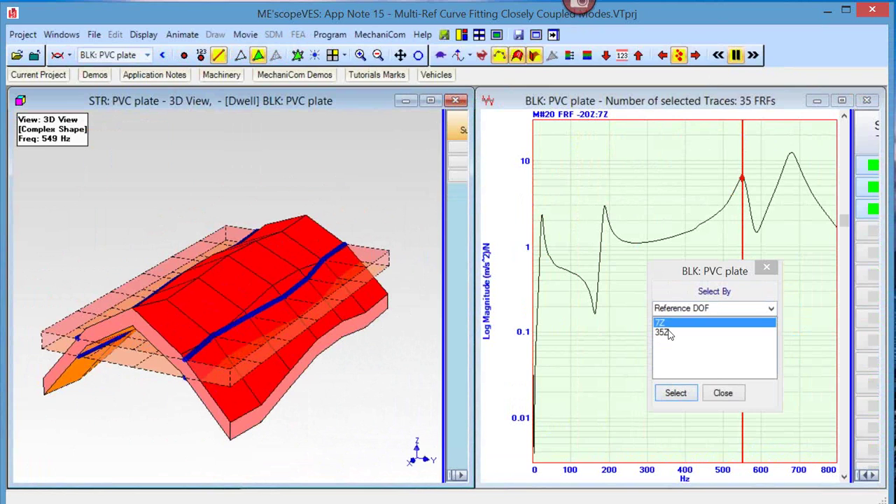
pyautogui.click(679, 395)
pyautogui.click(676, 393)
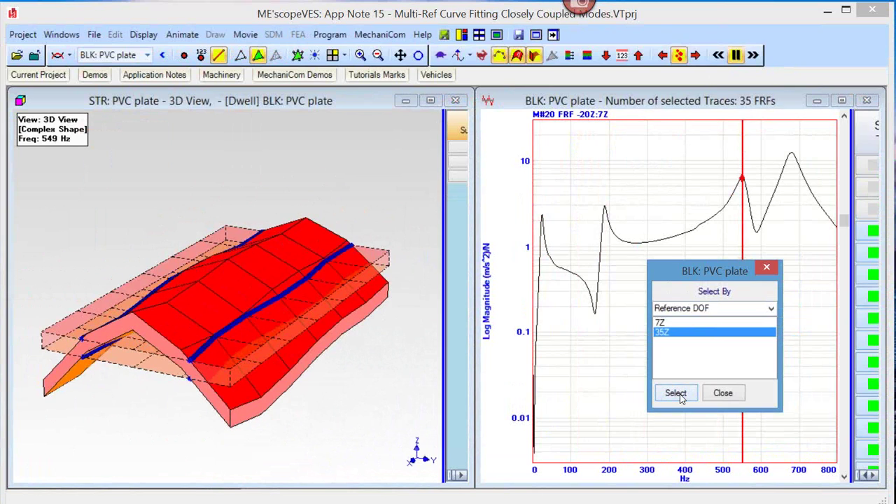
pyautogui.click(661, 323)
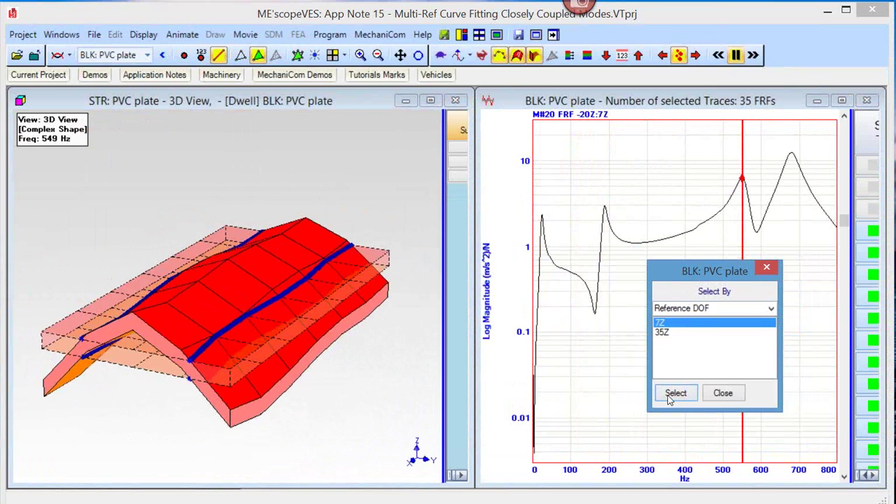
pyautogui.click(674, 394)
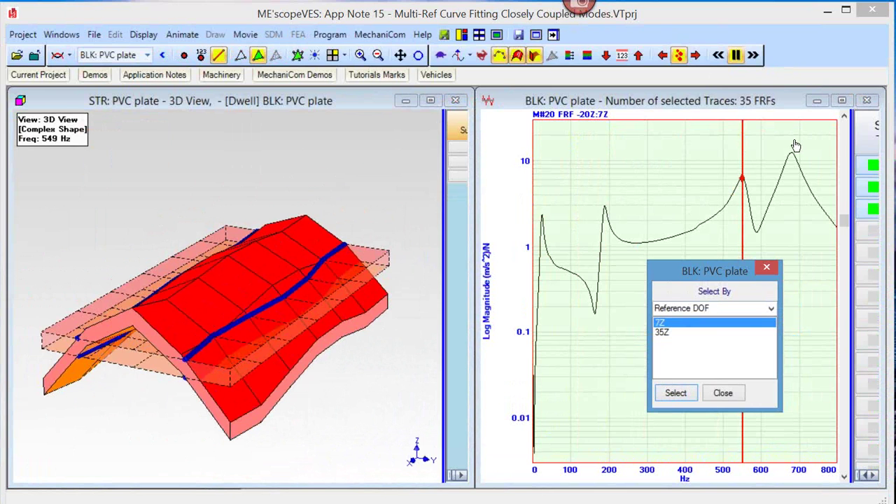
# Step: Move the line cursor to the FRF peak at 678 Hz, examine the reference 7Z shape and select the traces with reference 35Z
pyautogui.moveTo(776, 156); pyautogui.dragTo(793, 157)
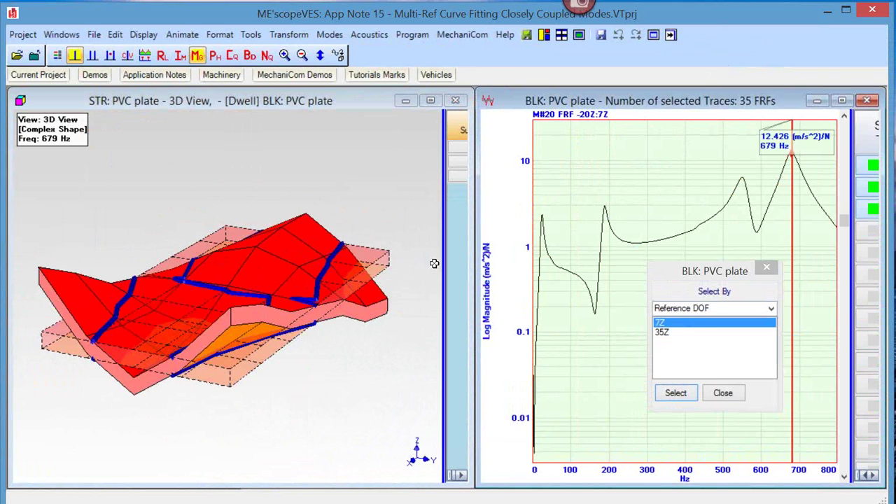
pyautogui.click(377, 281)
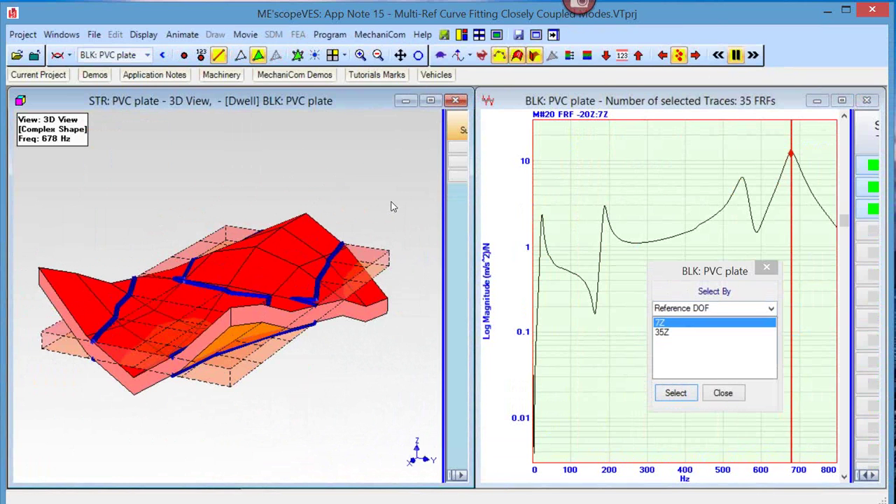
pyautogui.moveTo(390, 225); pyautogui.dragTo(202, 305)
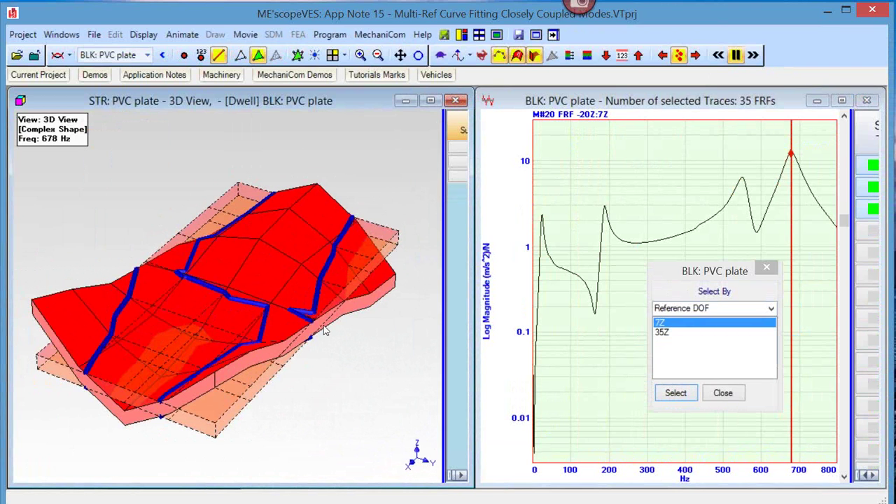
pyautogui.moveTo(324, 331); pyautogui.dragTo(221, 305)
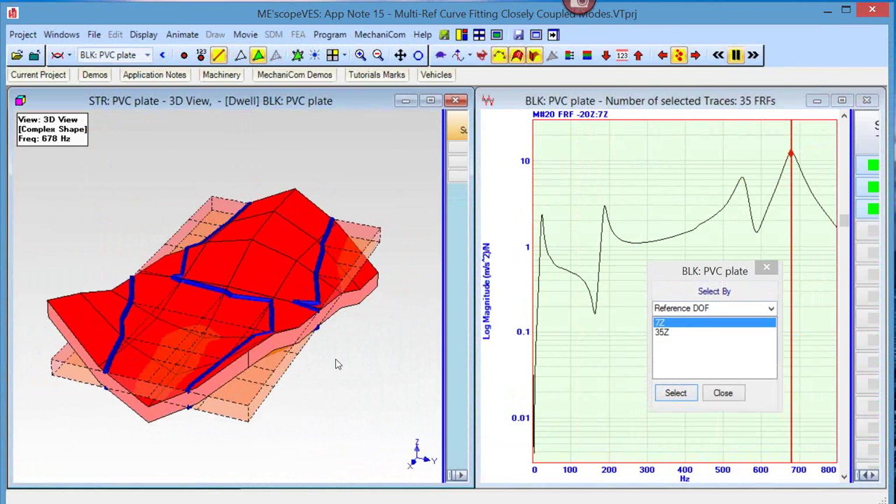
pyautogui.moveTo(336, 374)
pyautogui.mouseDown()
pyautogui.moveTo(322, 389)
pyautogui.moveTo(336, 382)
pyautogui.mouseUp()
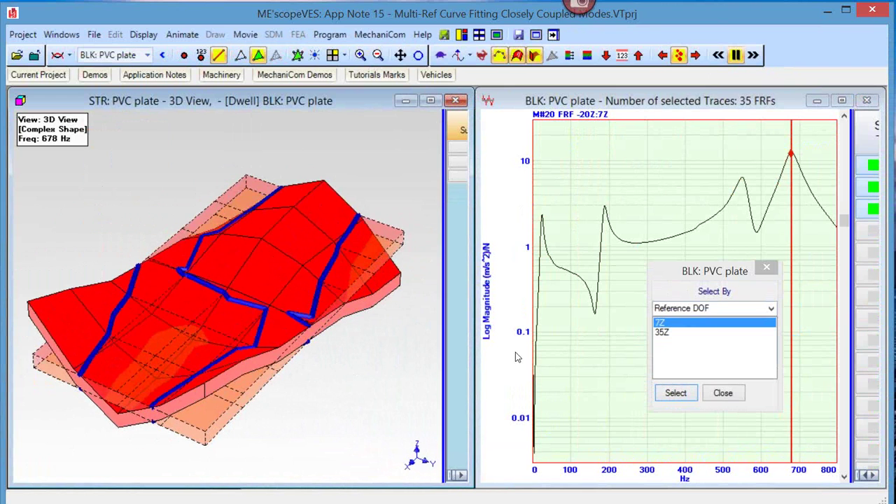
pyautogui.click(666, 333)
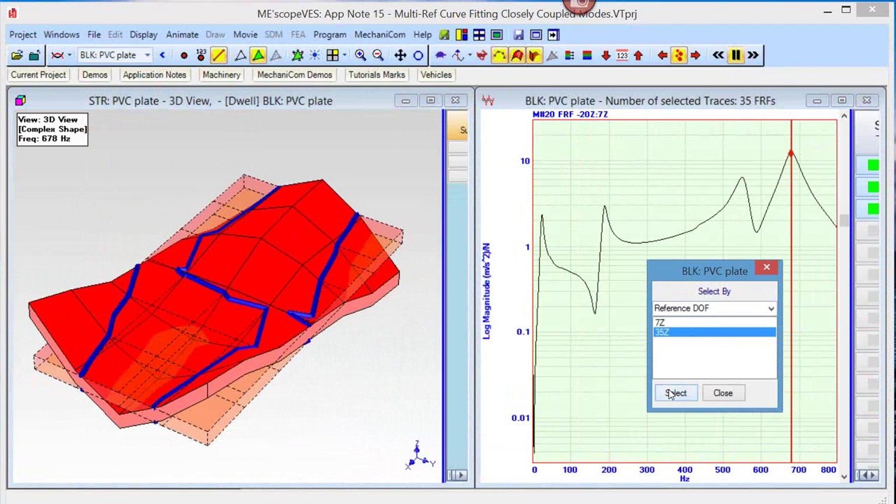
pyautogui.click(671, 395)
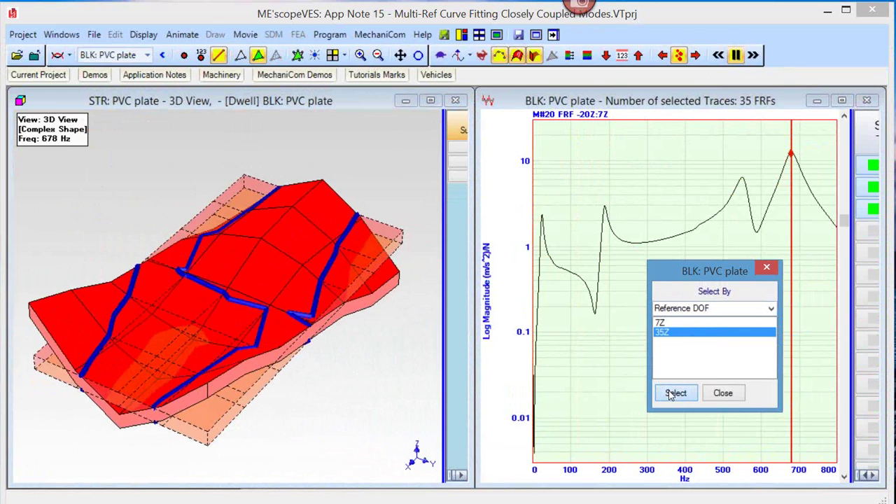
# Step: Compare the plate's 678 Hz shapes by alternating the selected traces between references 7Z and 35Z, ending on 35Z
pyautogui.click(671, 325)
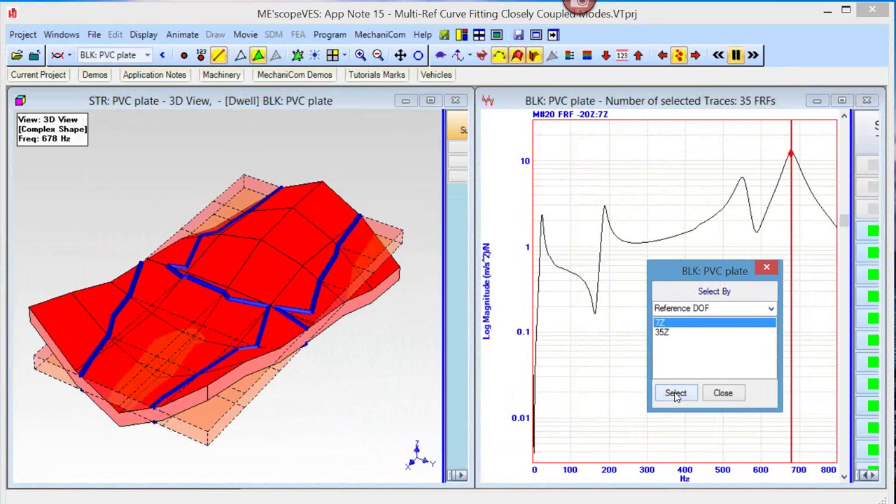
pyautogui.click(675, 394)
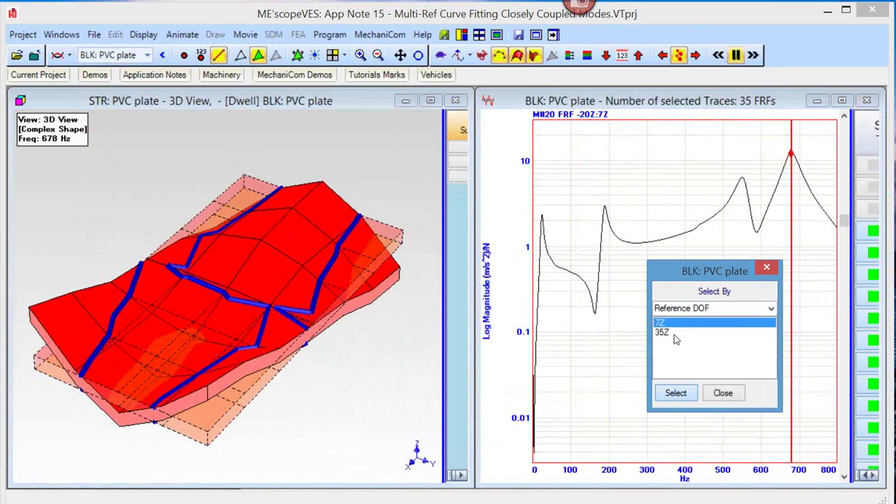
pyautogui.click(718, 335)
pyautogui.click(670, 394)
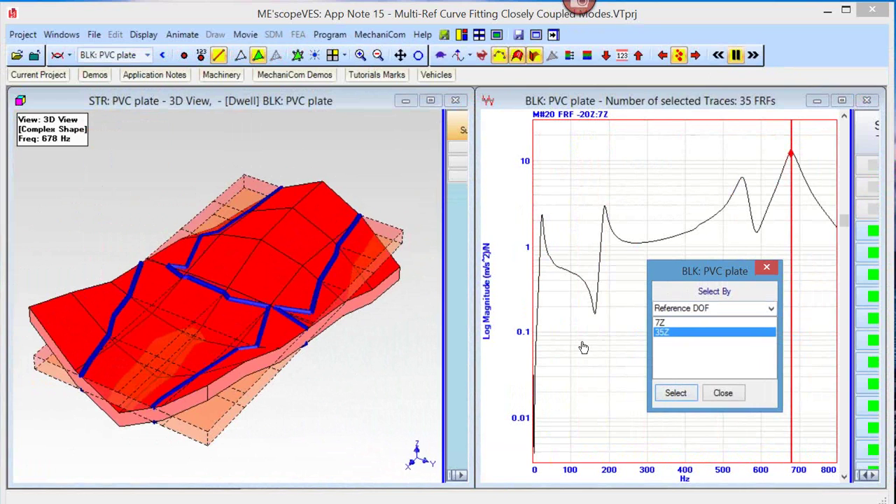
# Step: Move the line cursor to the FRF peak at 188 Hz and compare the reference 7Z and 35Z shapes from different angles
pyautogui.click(249, 474)
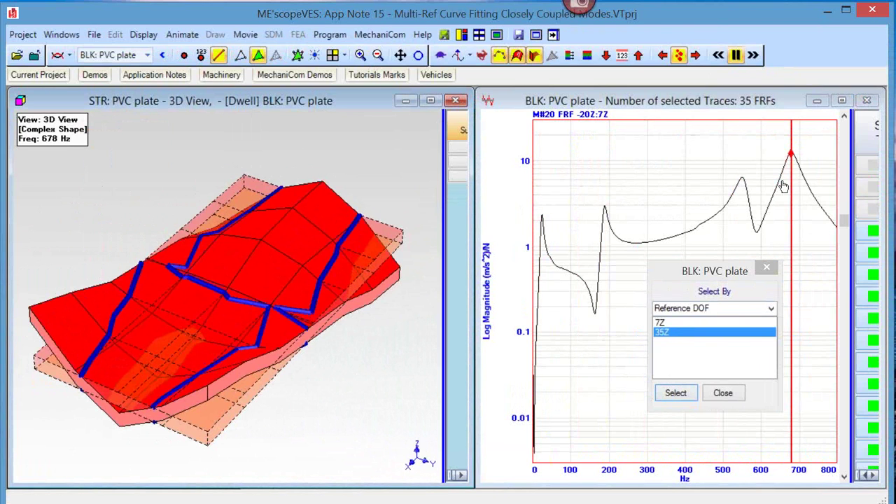
pyautogui.moveTo(784, 185); pyautogui.dragTo(604, 207)
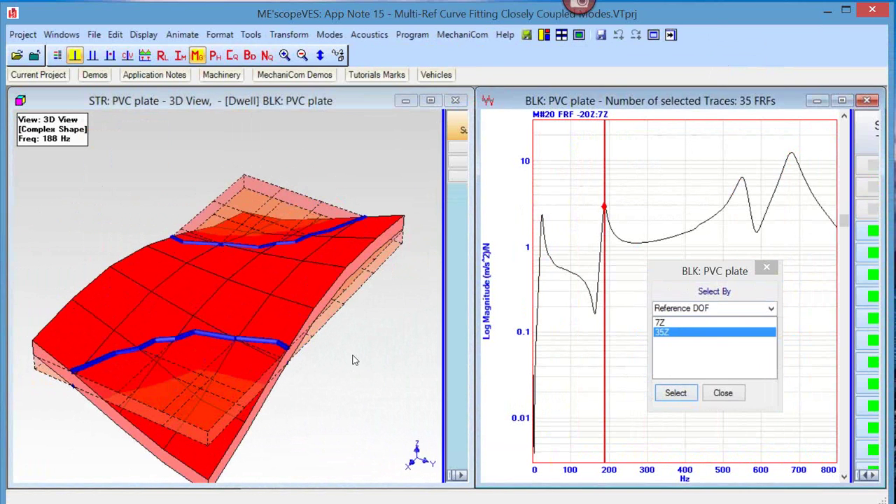
pyautogui.click(283, 379)
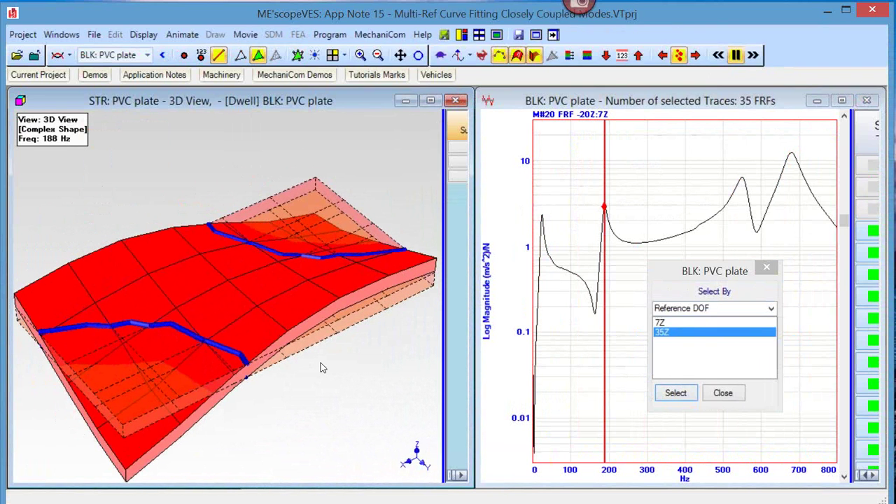
pyautogui.click(678, 322)
pyautogui.click(675, 392)
pyautogui.click(365, 367)
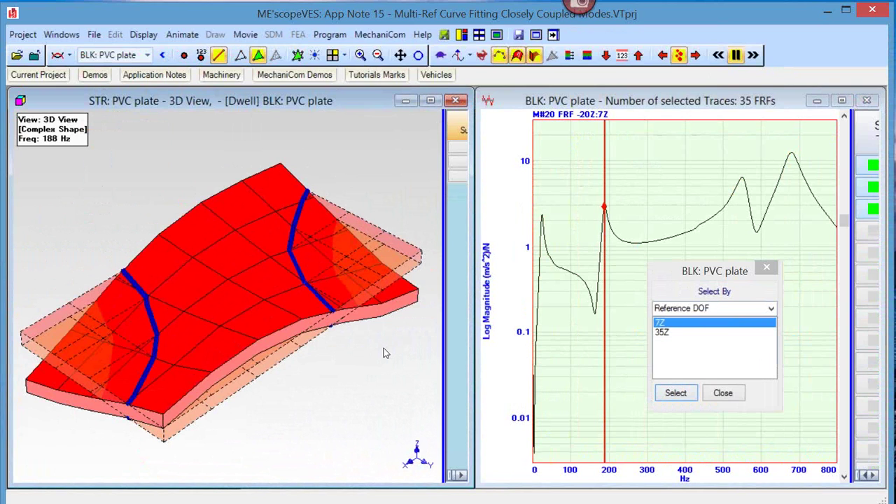
pyautogui.click(662, 332)
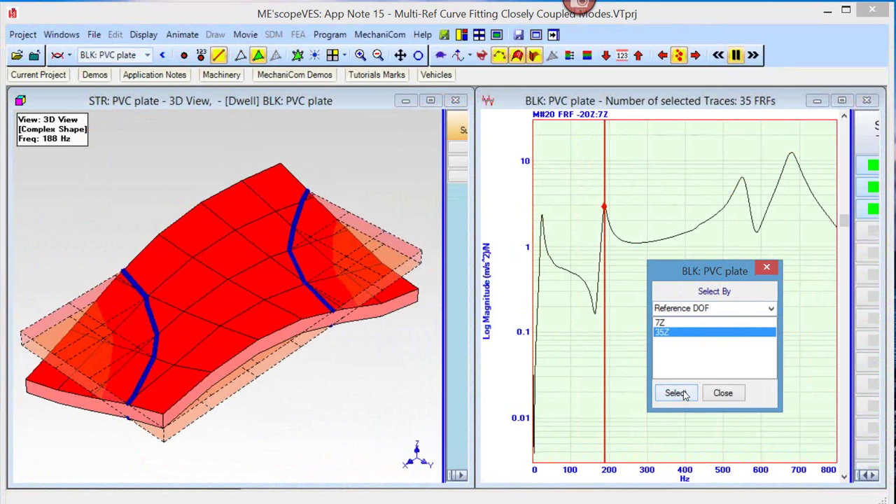
pyautogui.click(683, 393)
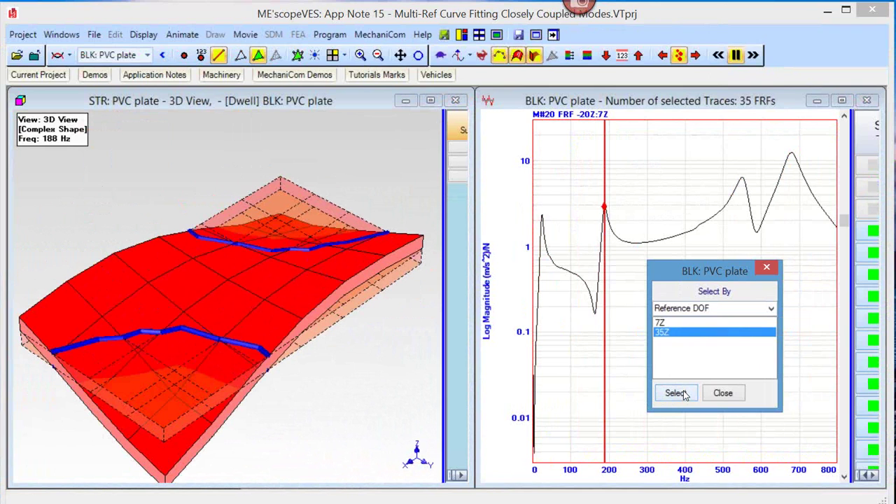
# Step: Close the trace selection dialog, then show the modal parameters for the PVC plate FRFs with trace M#36 (-1Z:35Z) in an enlarged graph
pyautogui.click(720, 394)
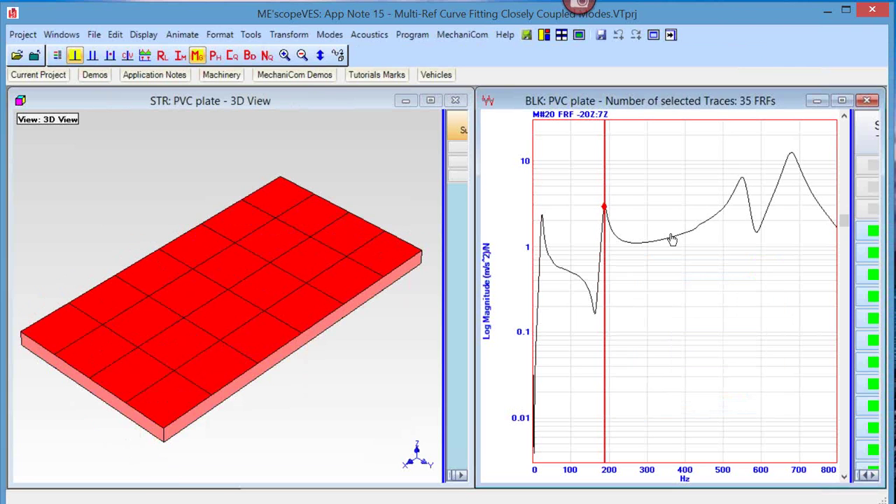
pyautogui.rightClick(676, 205)
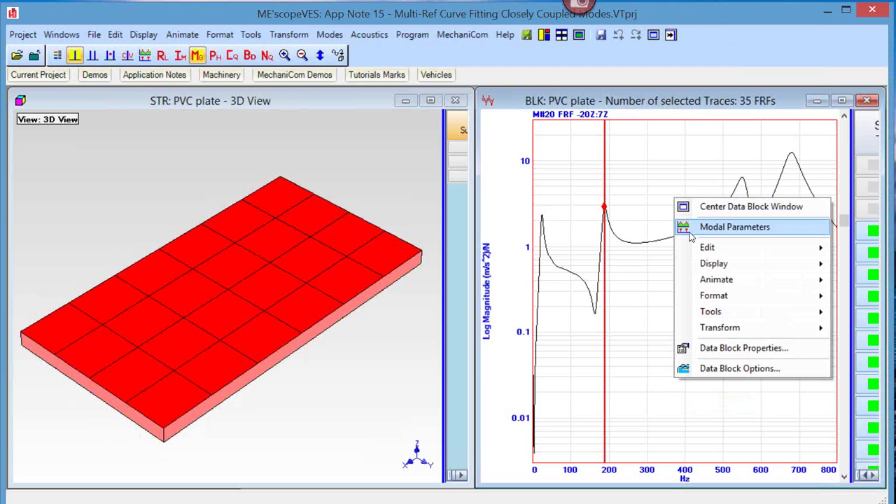
pyautogui.click(690, 231)
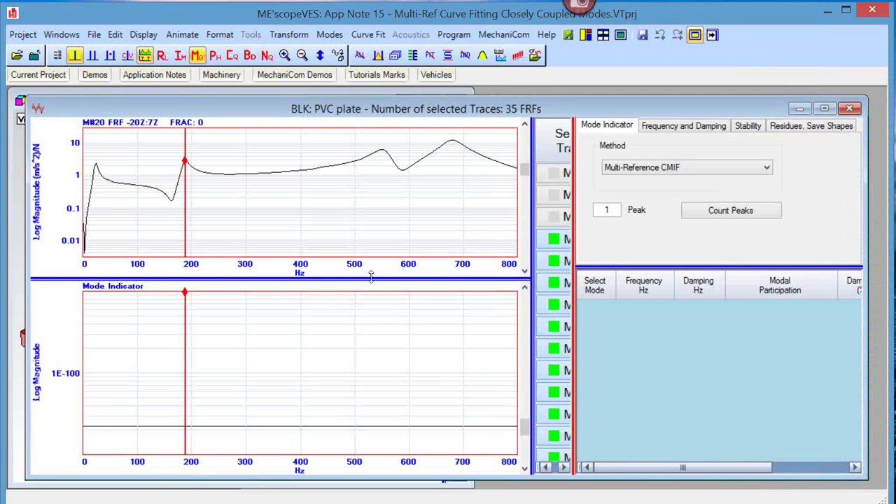
pyautogui.moveTo(371, 277); pyautogui.dragTo(377, 302)
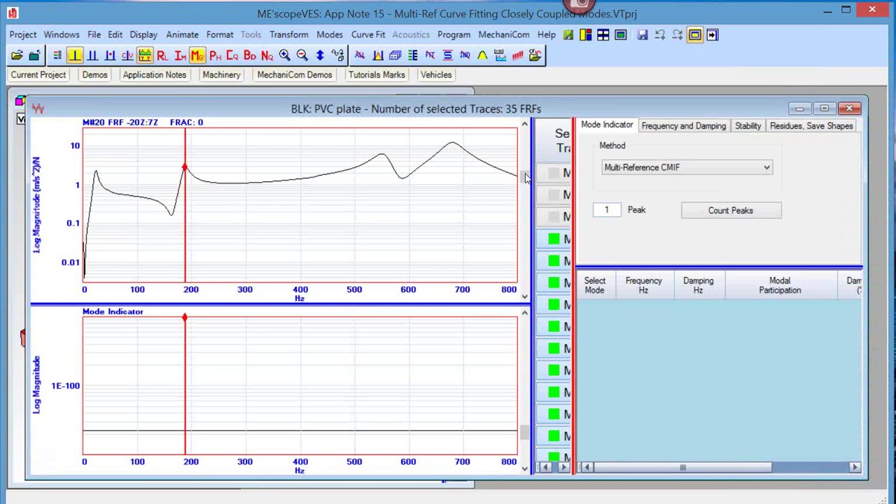
pyautogui.moveTo(526, 176)
pyautogui.mouseDown()
pyautogui.moveTo(537, 136)
pyautogui.moveTo(526, 138)
pyautogui.moveTo(523, 260)
pyautogui.moveTo(523, 216)
pyautogui.mouseUp()
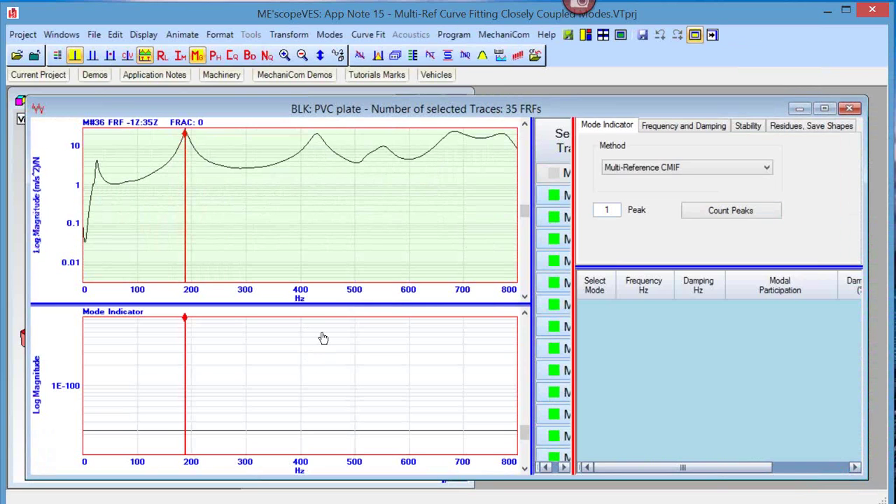
# Step: Count the FRF peaks with the Multi-Reference CMIF method using the imaginary part, un-selecting all traces, and enlarge the CMIF graph
pyautogui.moveTo(573, 247)
pyautogui.mouseDown()
pyautogui.moveTo(556, 245)
pyautogui.moveTo(630, 252)
pyautogui.mouseUp()
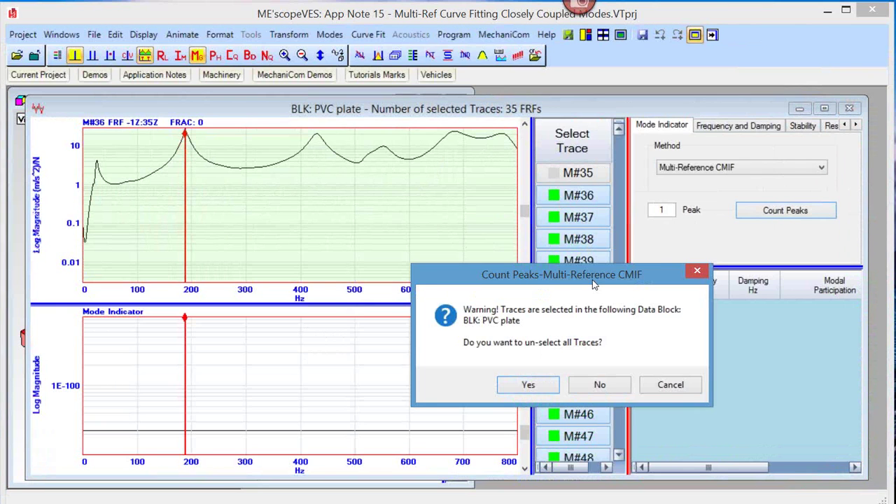
pyautogui.moveTo(592, 281); pyautogui.dragTo(454, 190)
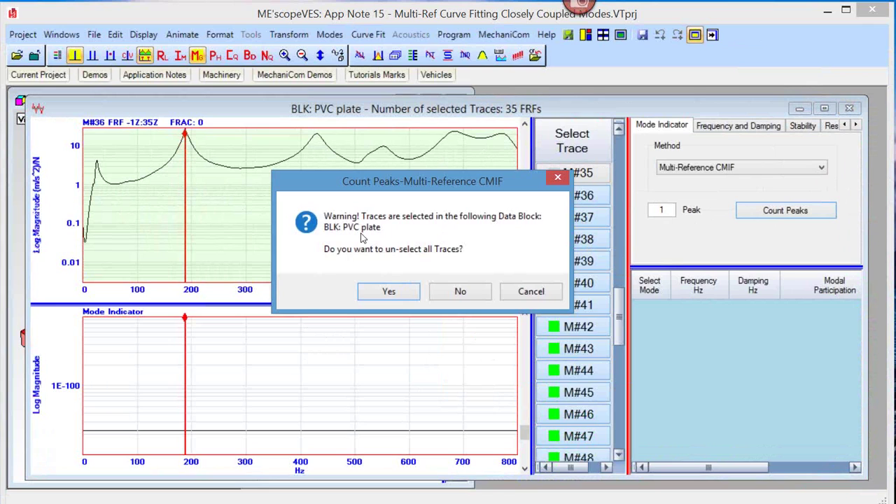
pyautogui.click(389, 292)
pyautogui.moveTo(568, 234); pyautogui.dragTo(552, 173)
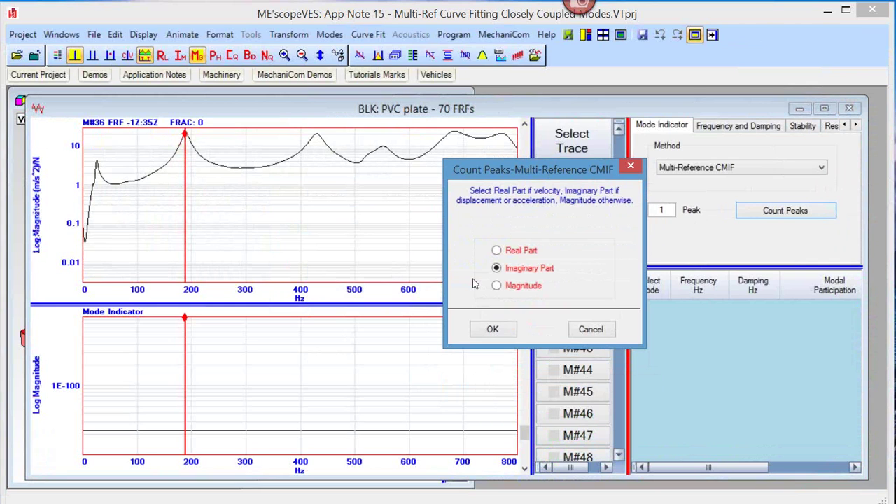
pyautogui.click(475, 331)
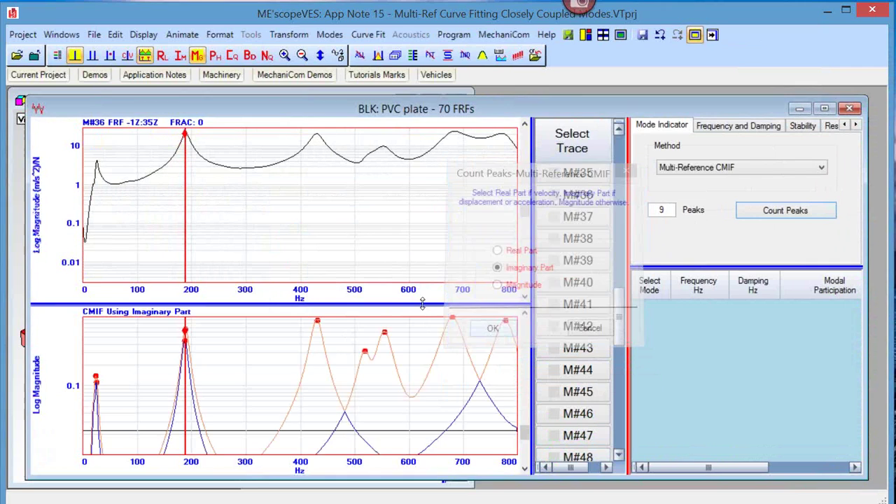
pyautogui.moveTo(422, 302); pyautogui.dragTo(432, 260)
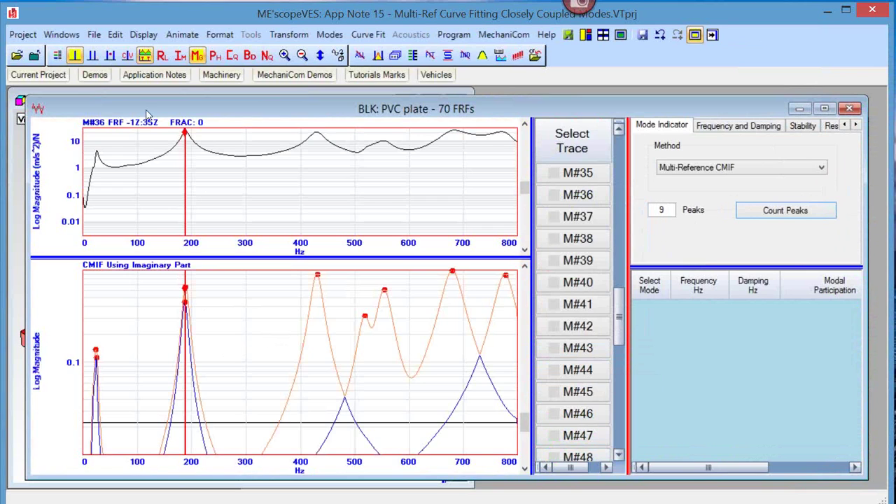
# Step: Hide the line cursor and examine the CMIF peaks near 190 Hz and between 470 and 590 Hz up close
pyautogui.click(74, 55)
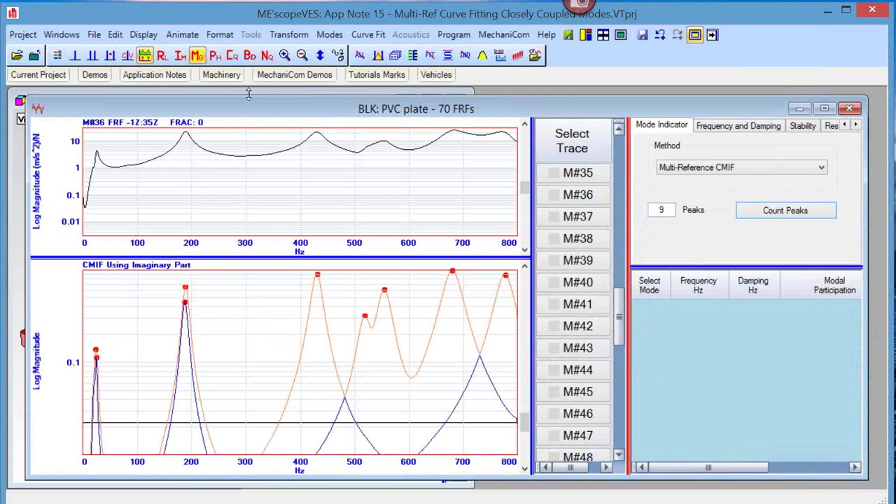
pyautogui.click(284, 55)
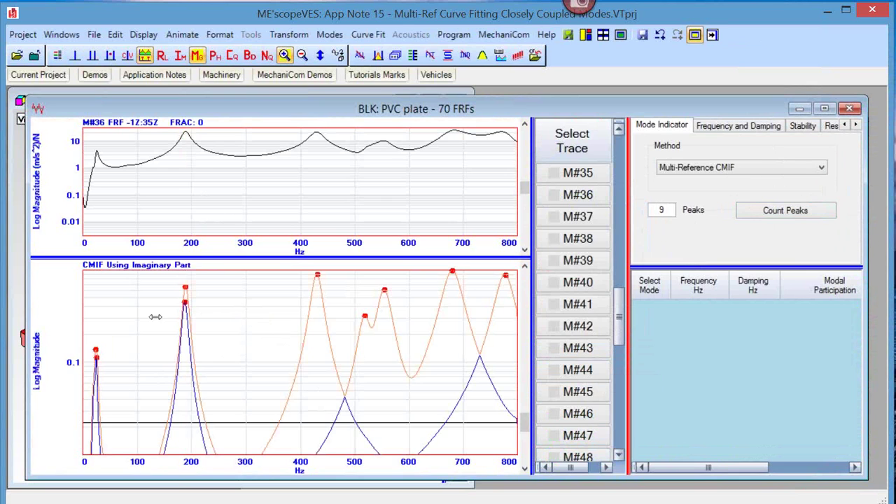
pyautogui.moveTo(164, 314); pyautogui.dragTo(224, 328)
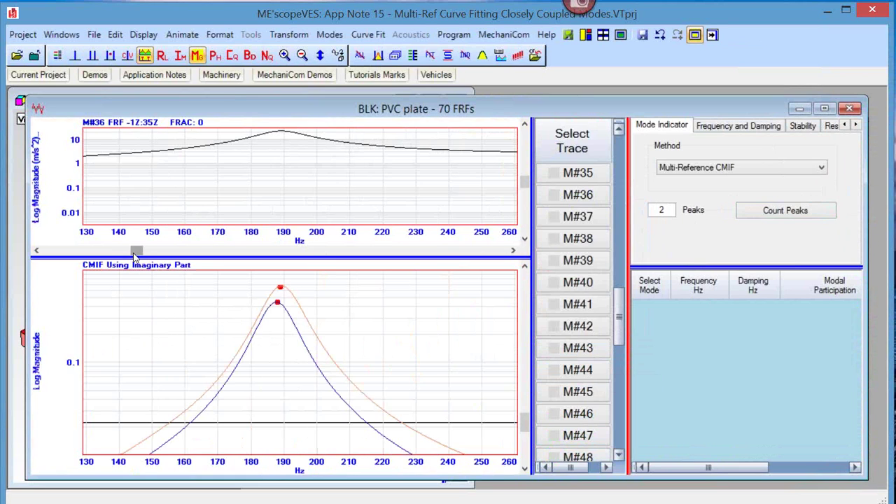
pyautogui.moveTo(135, 256); pyautogui.dragTo(361, 276)
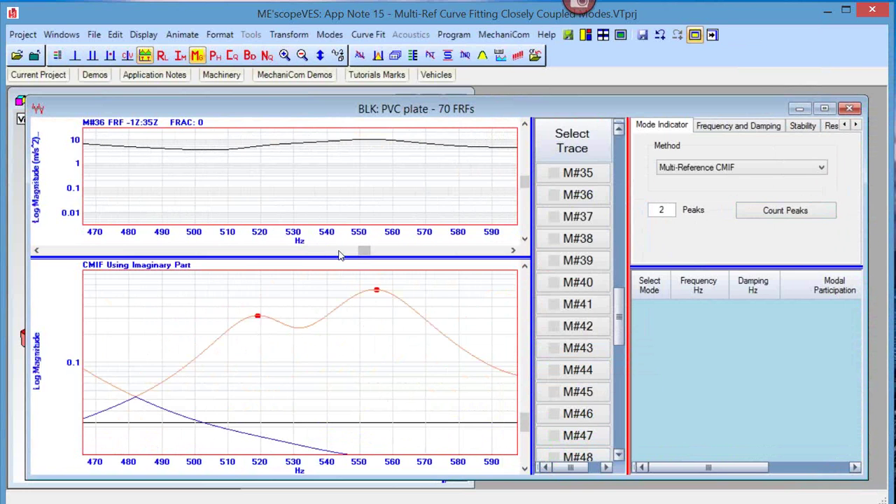
pyautogui.moveTo(338, 255); pyautogui.dragTo(145, 257)
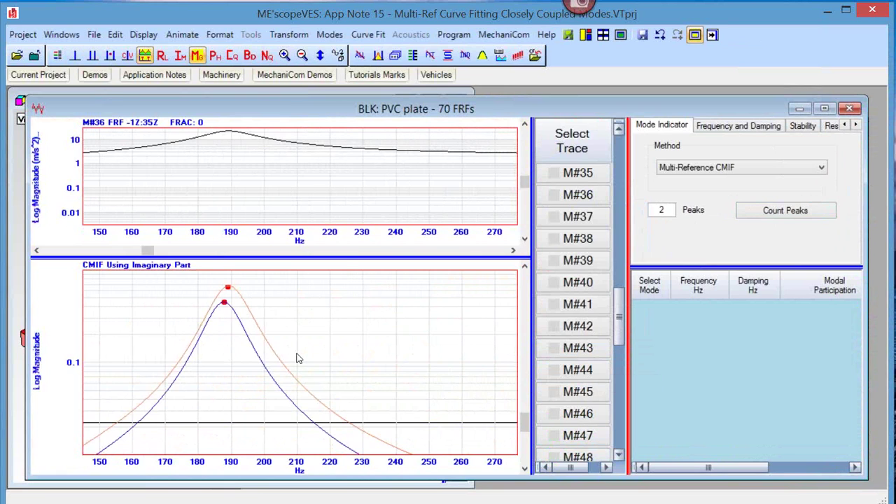
pyautogui.click(302, 56)
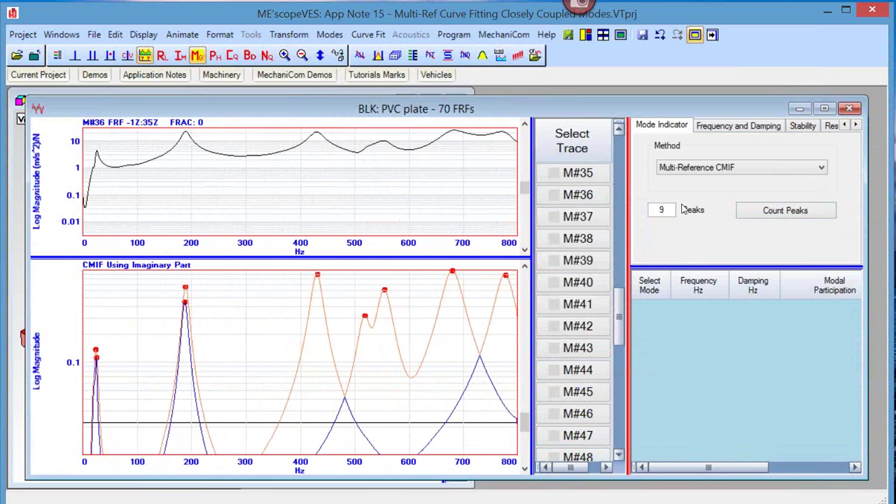
# Step: Estimate frequency and damping for 9 modes with the Multi-Reference Polynomial method over all the FRFs
pyautogui.click(755, 129)
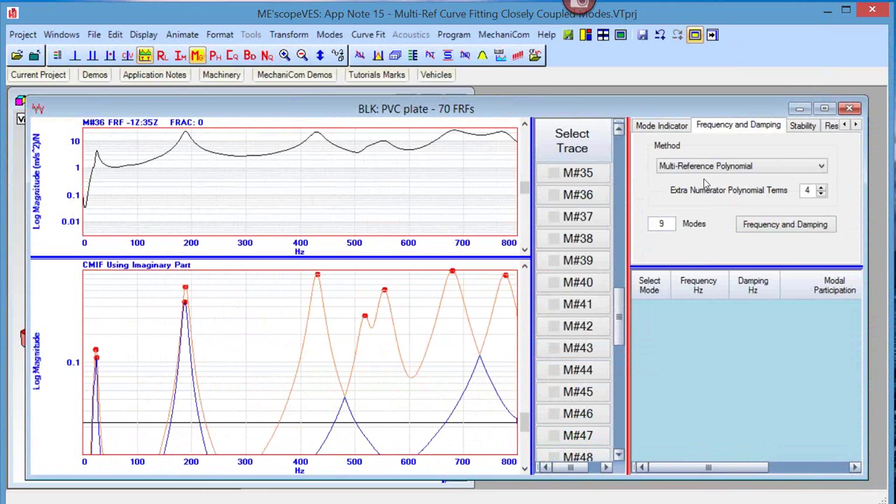
pyautogui.click(665, 128)
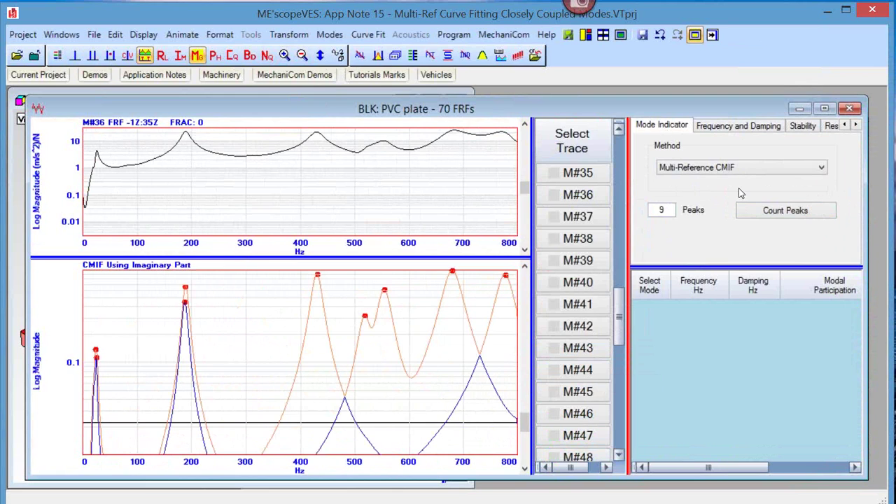
pyautogui.click(733, 128)
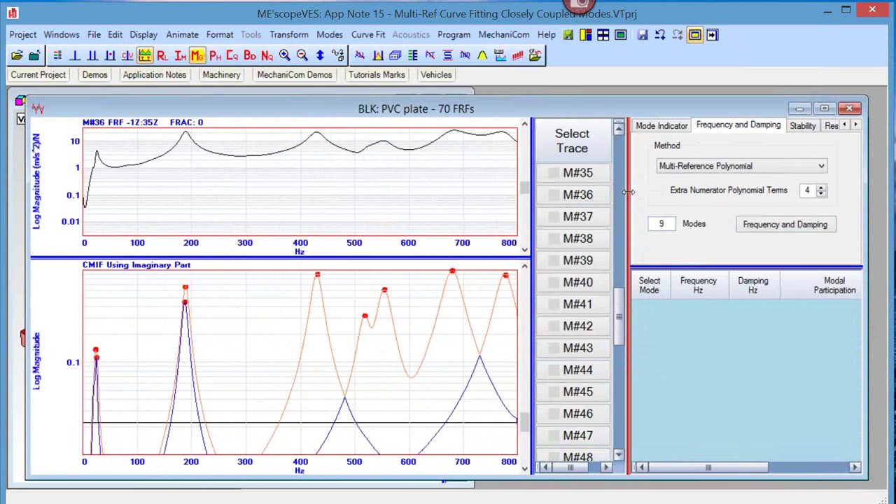
pyautogui.moveTo(628, 192); pyautogui.dragTo(576, 184)
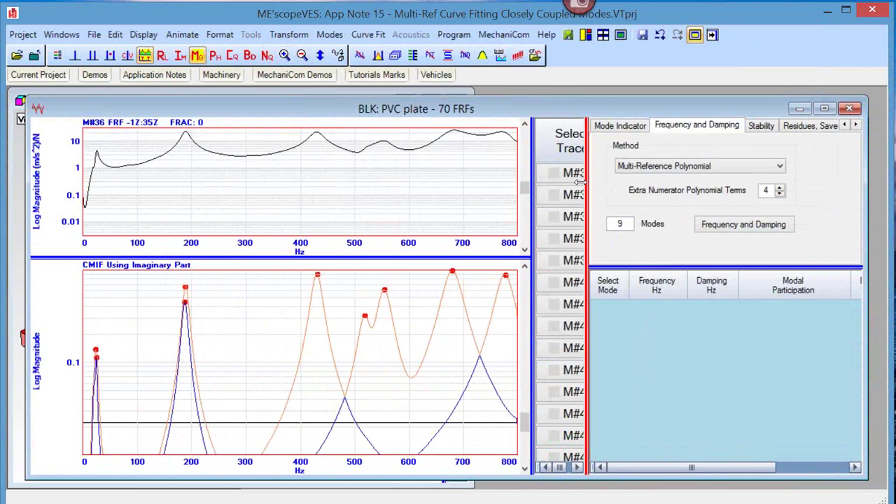
pyautogui.click(708, 223)
pyautogui.moveTo(620, 243); pyautogui.dragTo(619, 167)
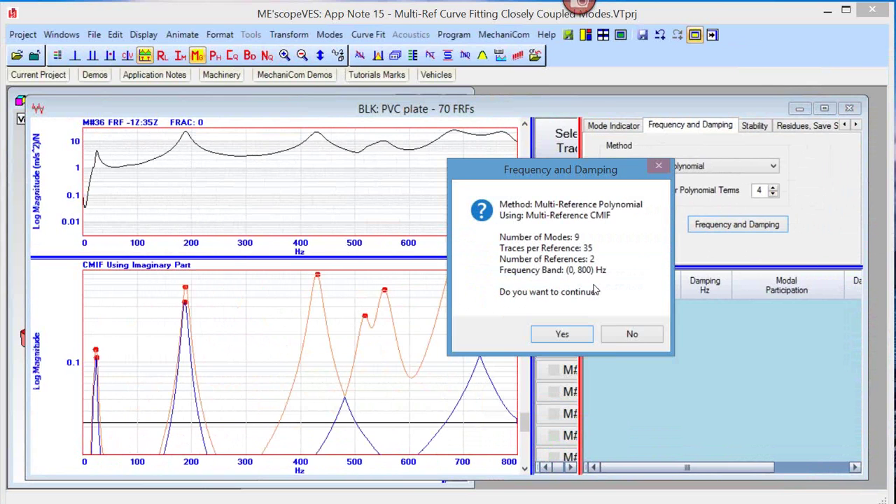
pyautogui.click(567, 334)
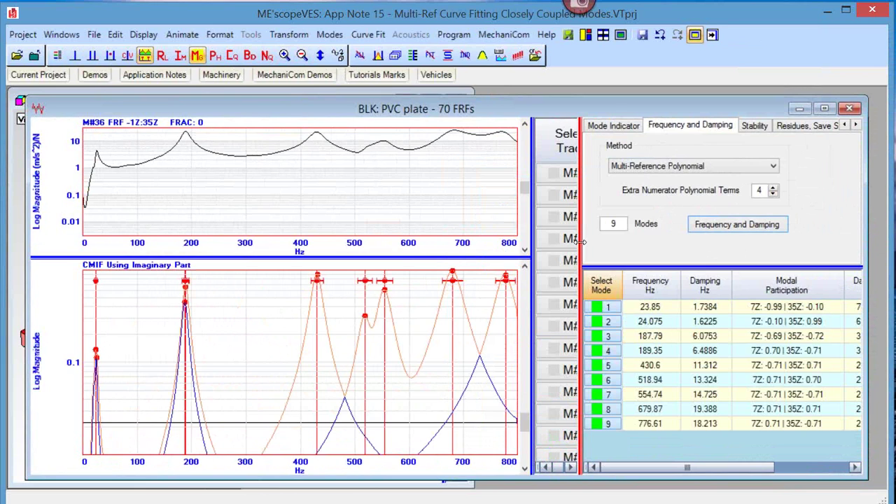
# Step: Widen the modes spreadsheet, enlarge its columns and review the frequency and damping estimates of modes 1 to 9
pyautogui.moveTo(579, 241); pyautogui.dragTo(534, 240)
pyautogui.click(562, 310)
pyautogui.click(564, 309)
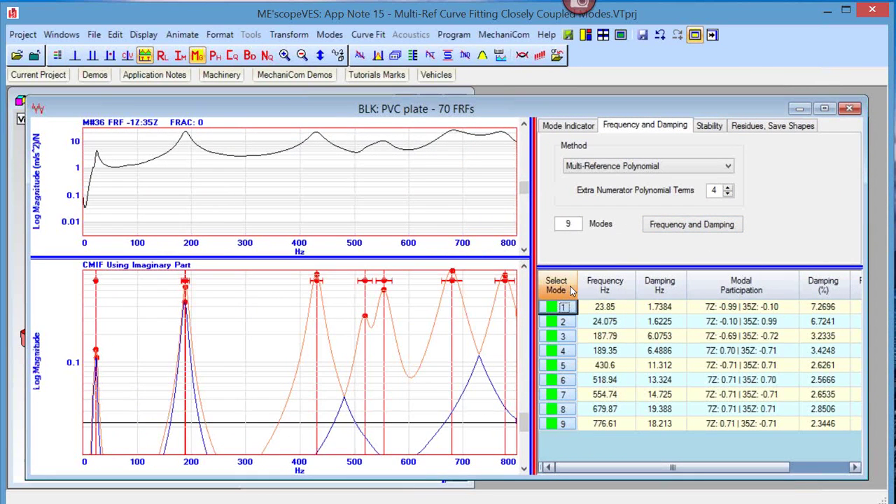
pyautogui.moveTo(571, 286); pyautogui.dragTo(588, 286)
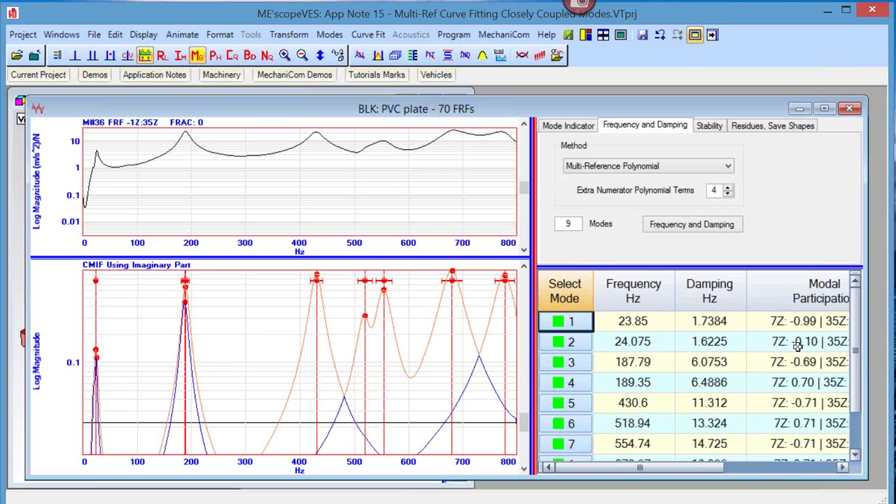
pyautogui.moveTo(858, 365); pyautogui.dragTo(853, 398)
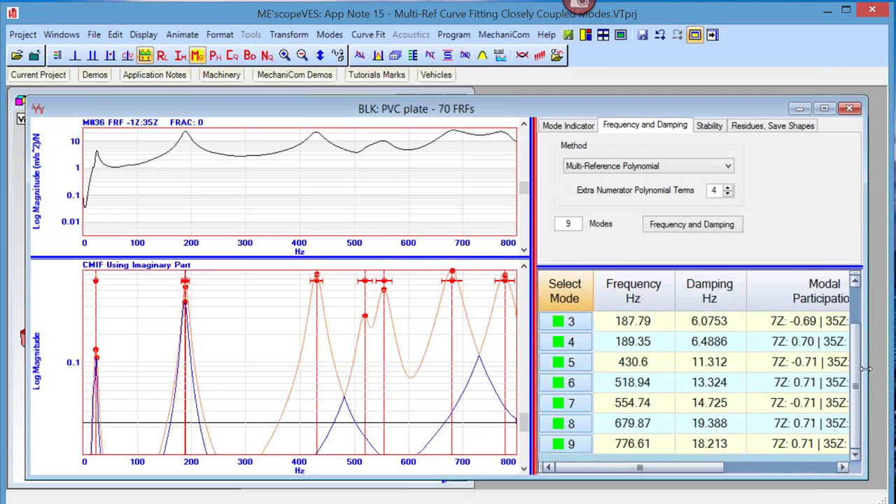
pyautogui.moveTo(856, 385); pyautogui.dragTo(855, 346)
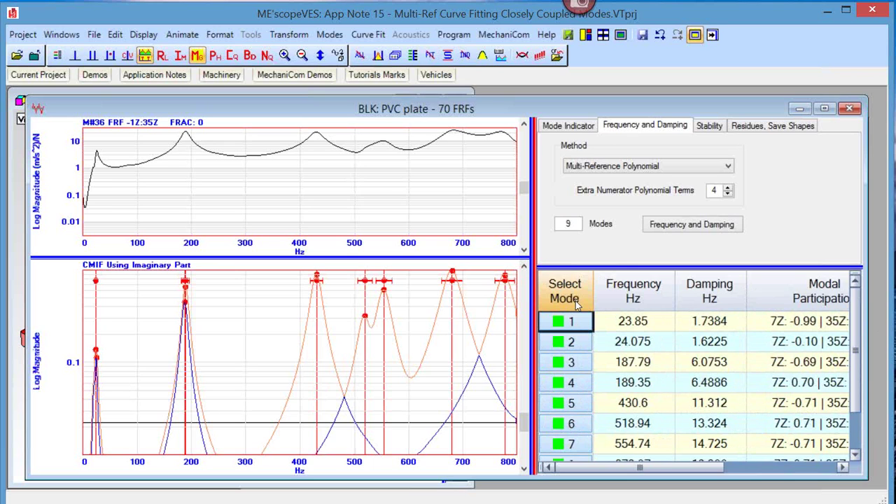
# Step: Estimate residues for the 9 modes over all FRFs with the Multi-Reference Polynomial method
pyautogui.click(707, 128)
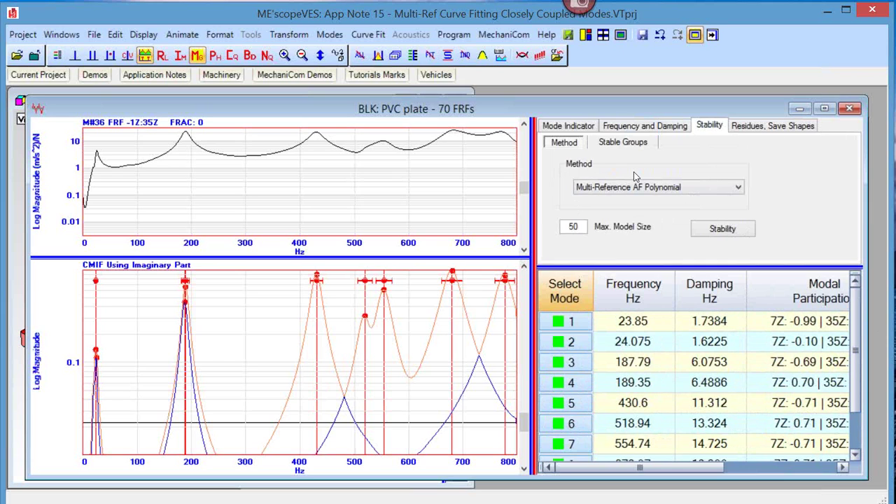
pyautogui.click(754, 129)
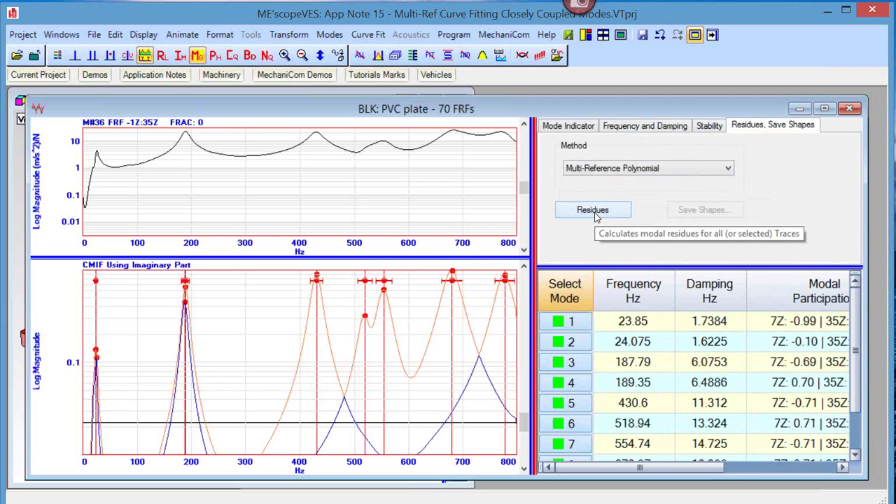
pyautogui.click(594, 209)
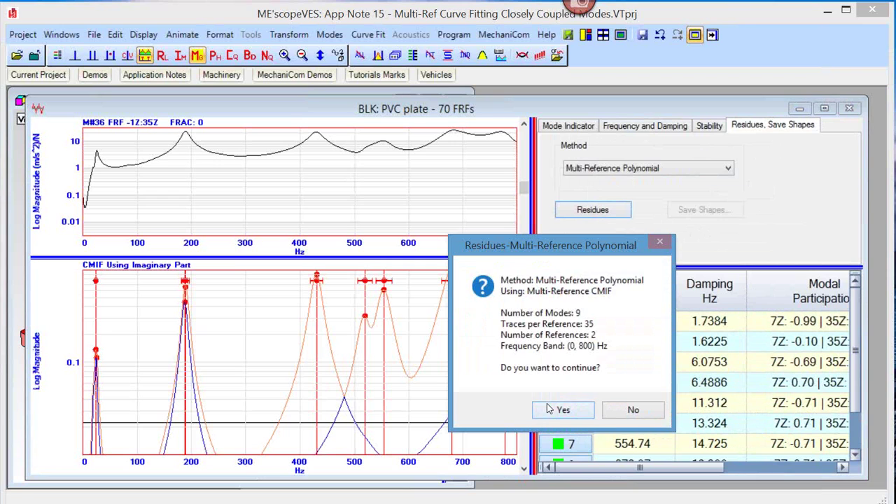
pyautogui.click(550, 409)
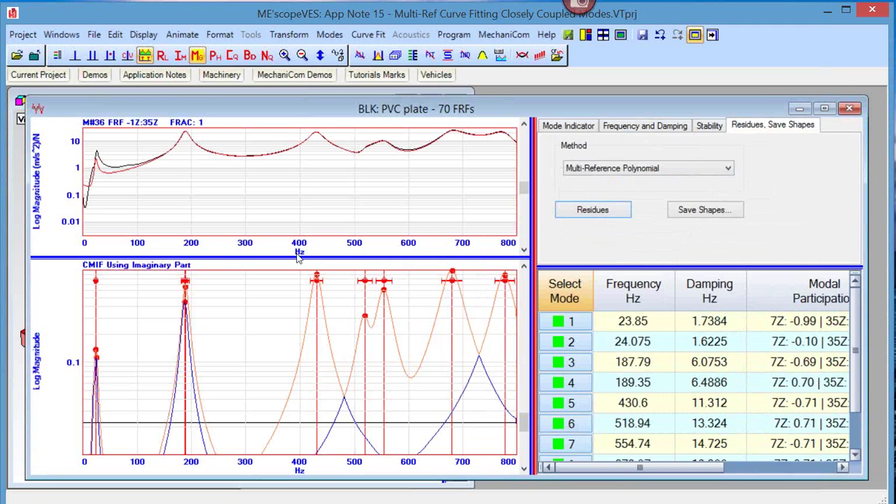
# Step: Display the curve fits as Bode plots in an enlarged FRF graph and compare them with the measured traces
pyautogui.moveTo(295, 256); pyautogui.dragTo(290, 316)
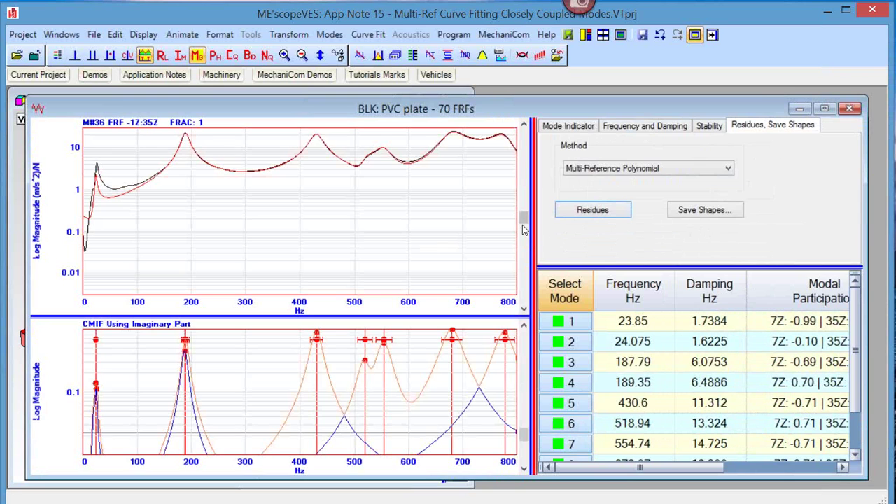
pyautogui.moveTo(525, 217); pyautogui.dragTo(536, 132)
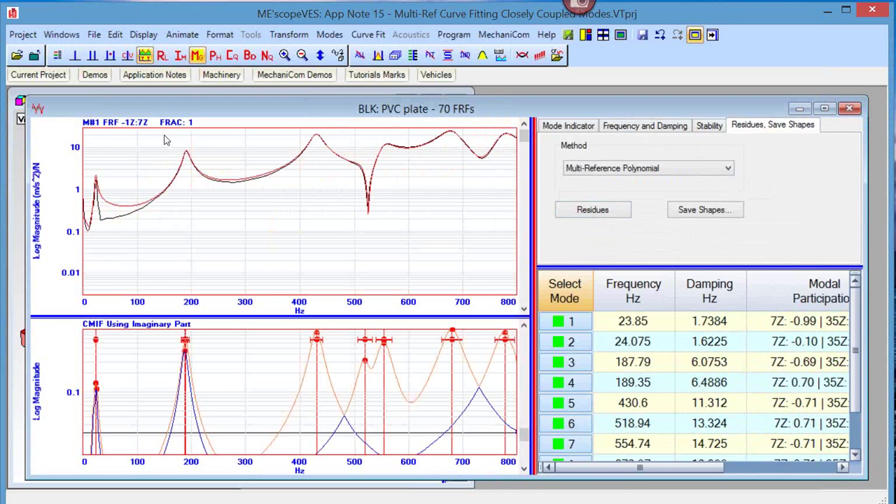
pyautogui.rightClick(263, 200)
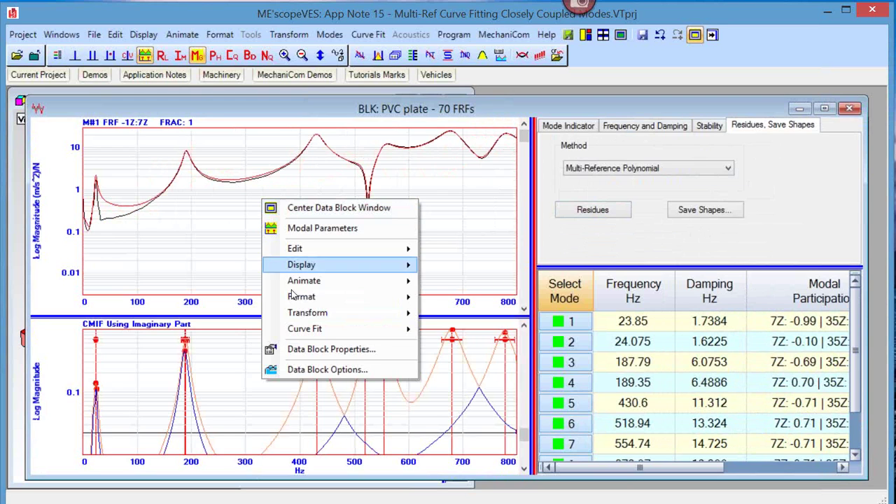
pyautogui.moveTo(292, 296)
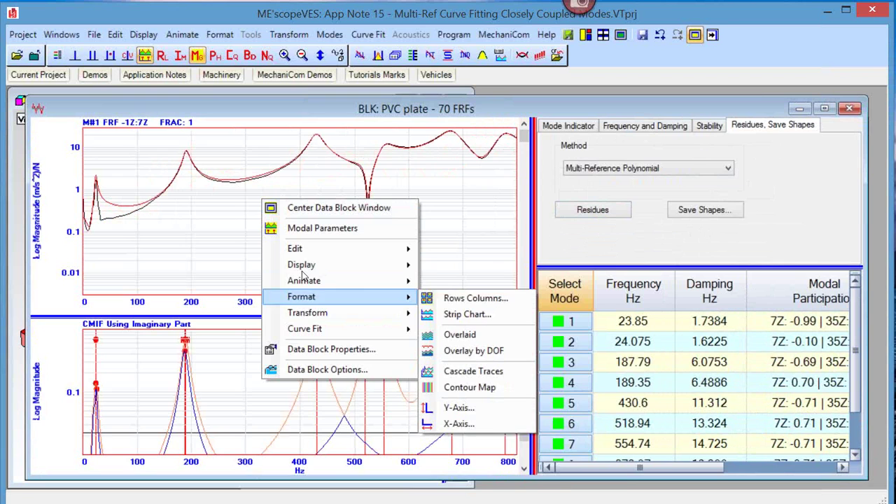
pyautogui.moveTo(412, 266)
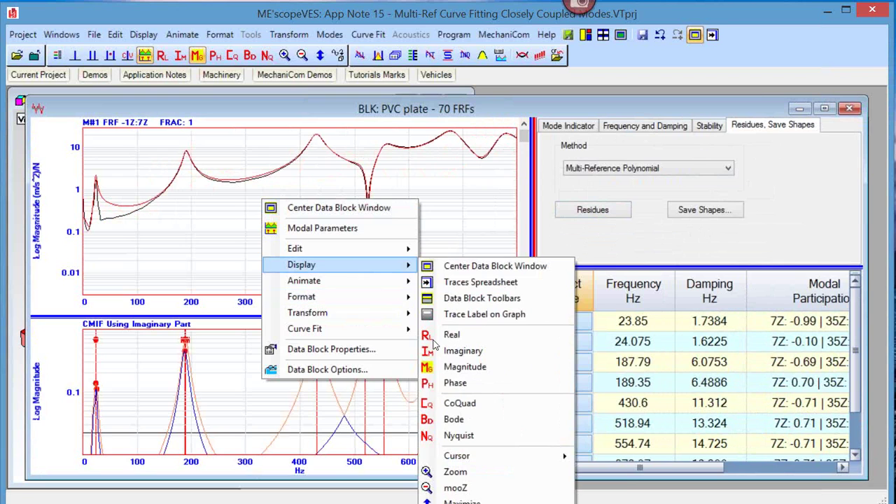
pyautogui.click(452, 419)
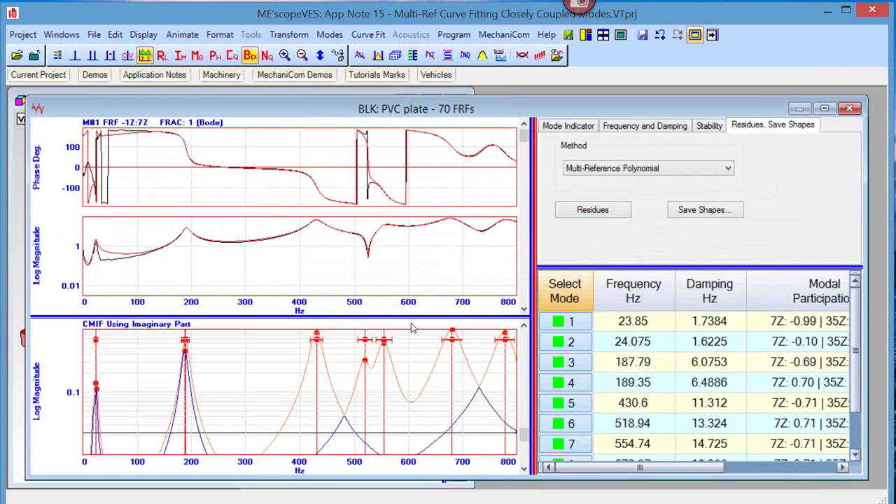
pyautogui.moveTo(521, 145); pyautogui.dragTo(511, 262)
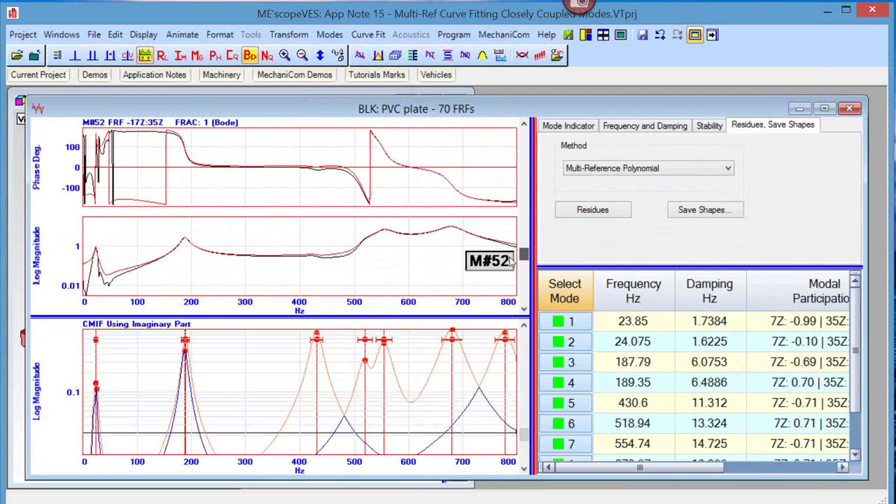
pyautogui.scroll(1, 497, 277)
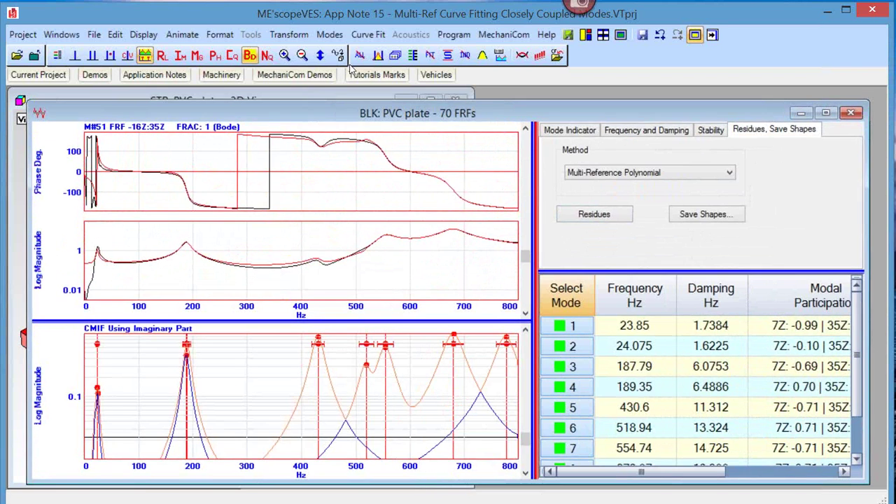
# Step: Arrange the PVC plate structure and data block windows side by side and widen the modal parameters area
pyautogui.moveTo(311, 111); pyautogui.dragTo(336, 174)
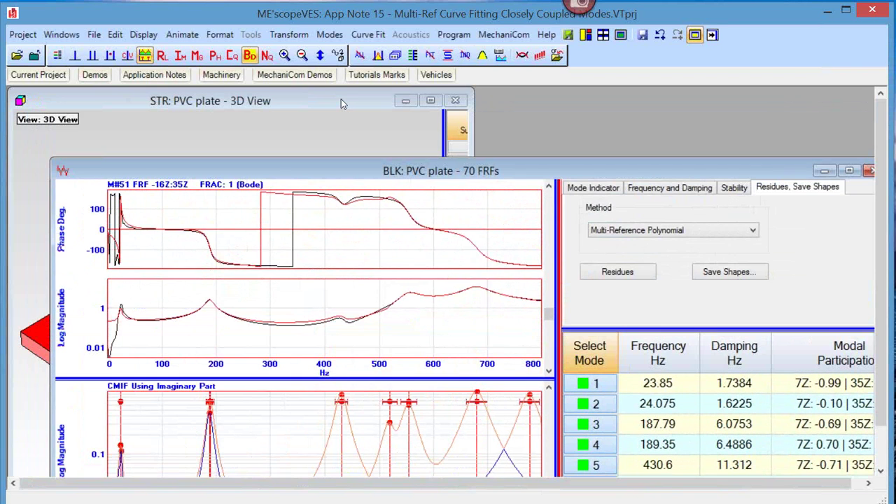
pyautogui.click(340, 103)
pyautogui.click(477, 35)
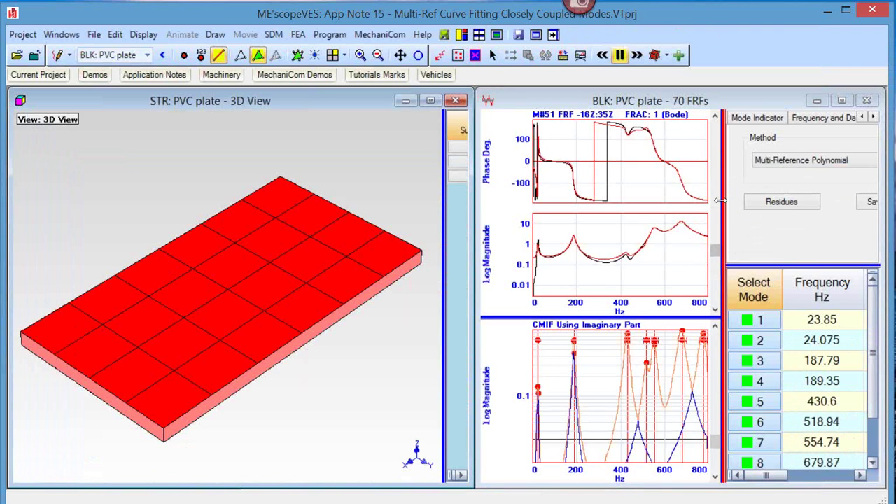
pyautogui.moveTo(719, 201); pyautogui.dragTo(681, 193)
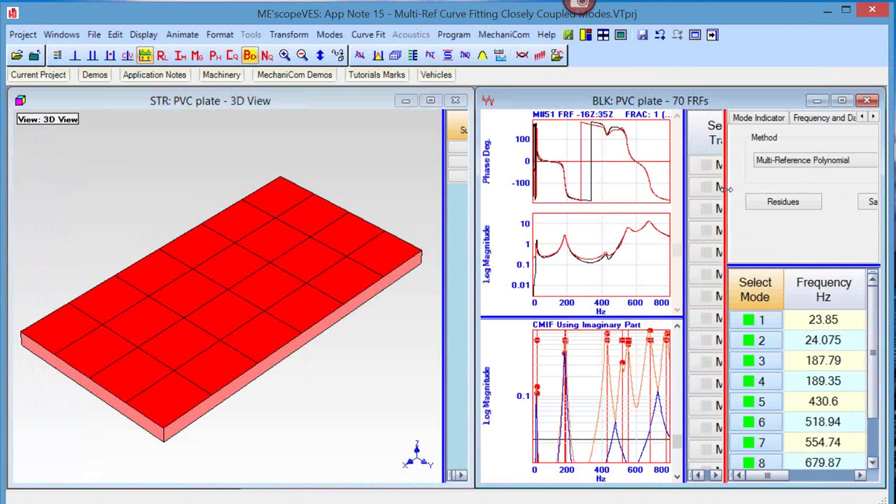
pyautogui.moveTo(691, 190); pyautogui.dragTo(682, 191)
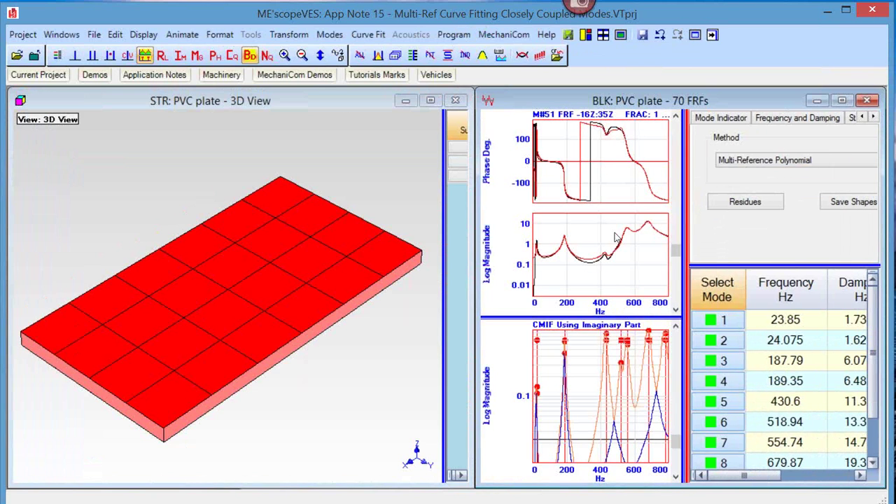
# Step: Animate the first mode's shape on the PVC plate from the reference 7Z data and examine it from another angle
pyautogui.click(522, 56)
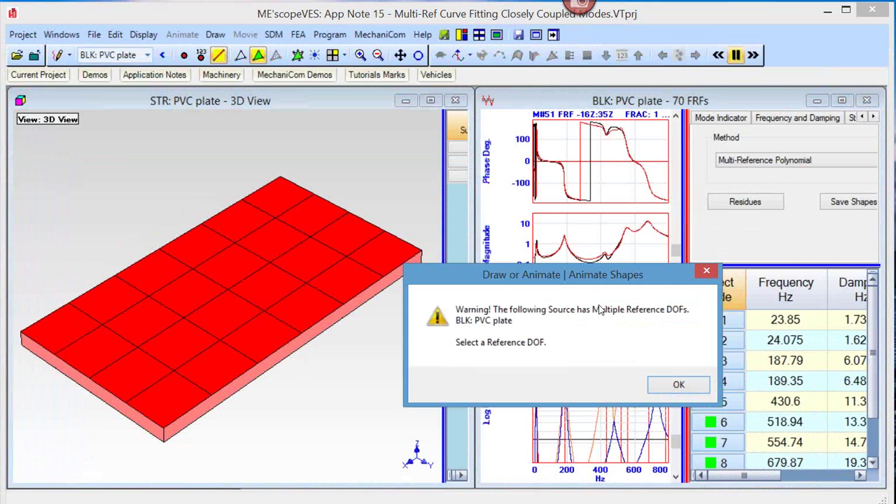
pyautogui.moveTo(601, 282); pyautogui.dragTo(633, 177)
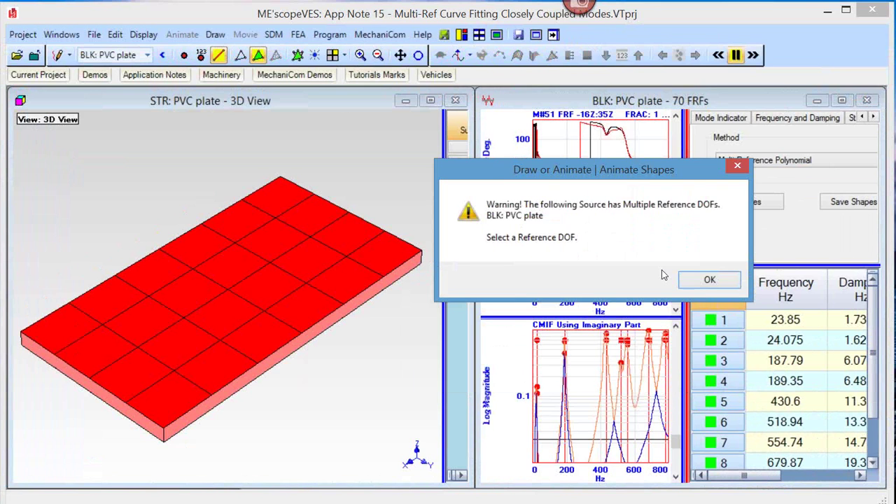
pyautogui.click(693, 280)
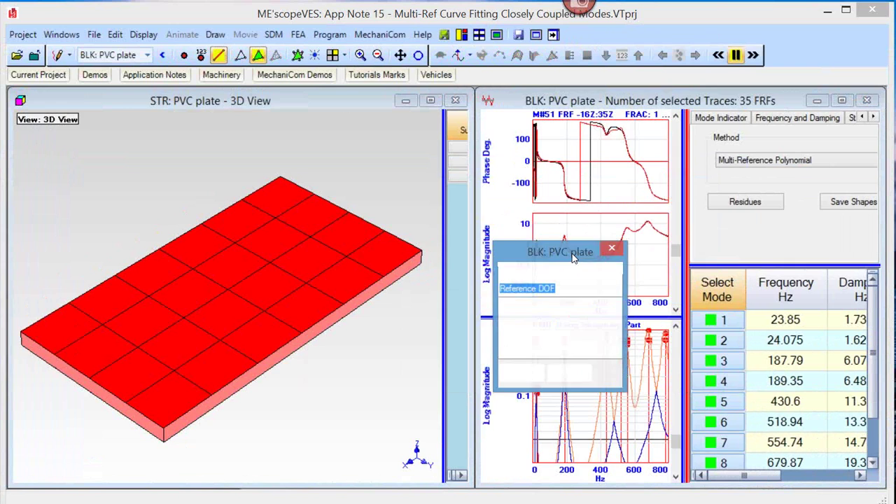
pyautogui.moveTo(571, 250); pyautogui.dragTo(592, 157)
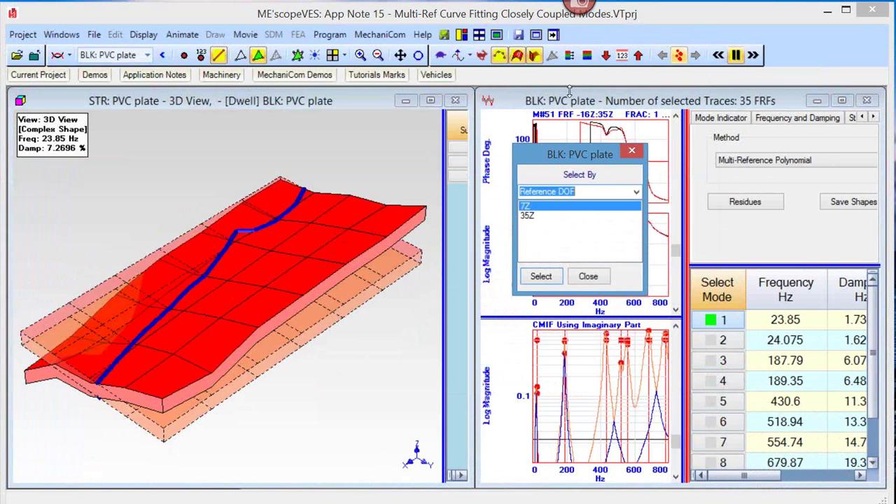
pyautogui.click(352, 167)
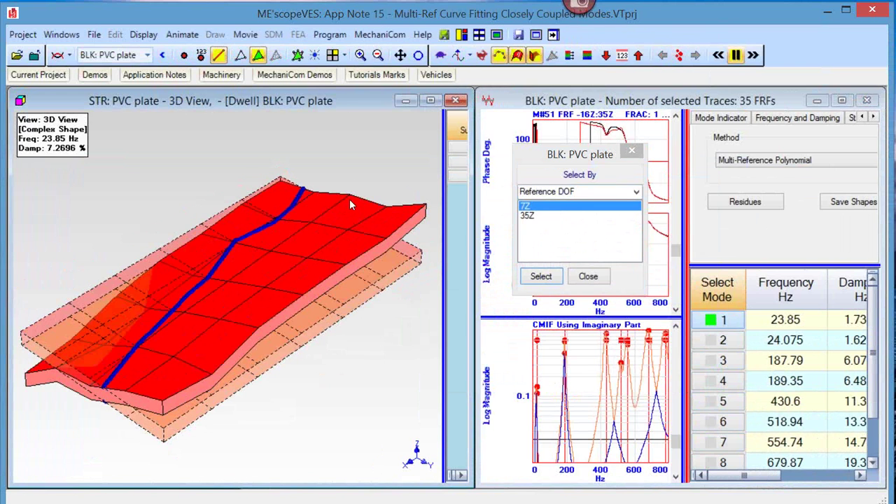
pyautogui.moveTo(345, 211); pyautogui.dragTo(358, 188)
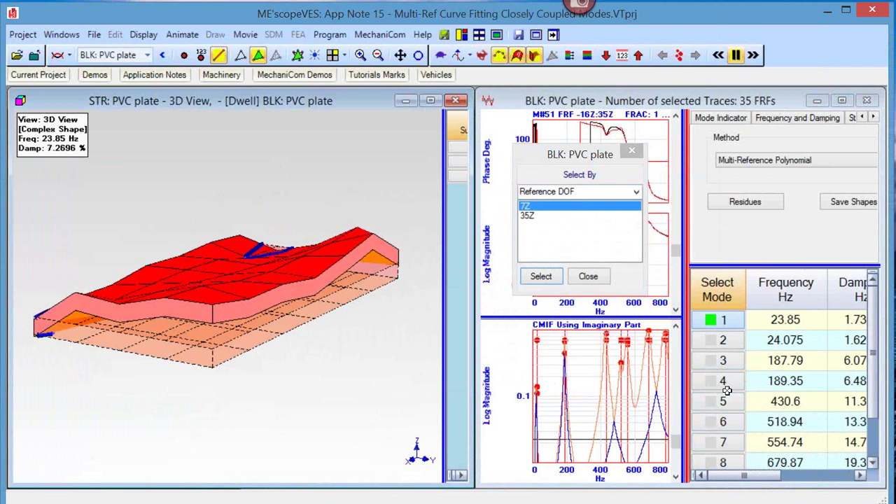
# Step: Examine the animated shapes of modes 2, 3 and 4 for reference 7Z, comparing the closely coupled modes 3 and 4
pyautogui.click(723, 341)
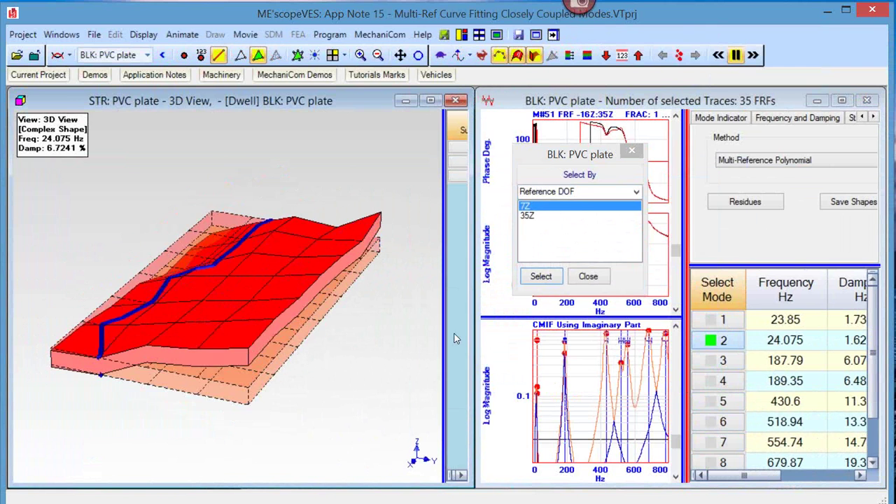
pyautogui.click(721, 361)
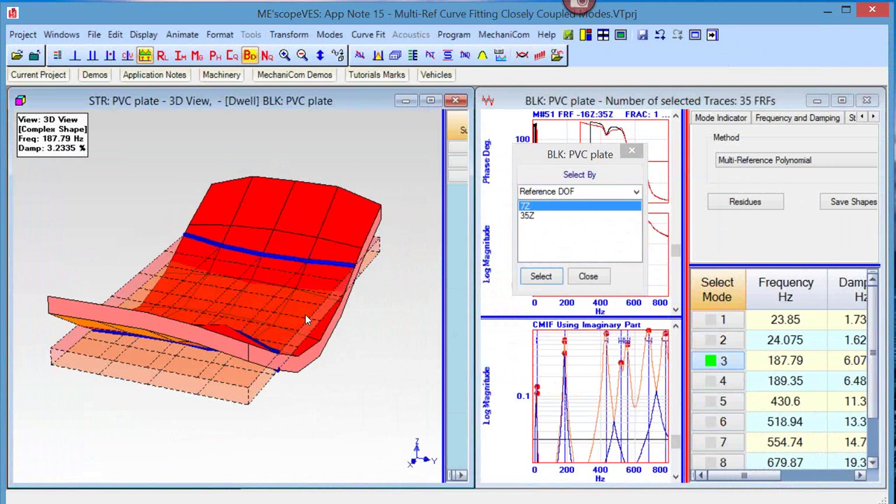
pyautogui.click(305, 315)
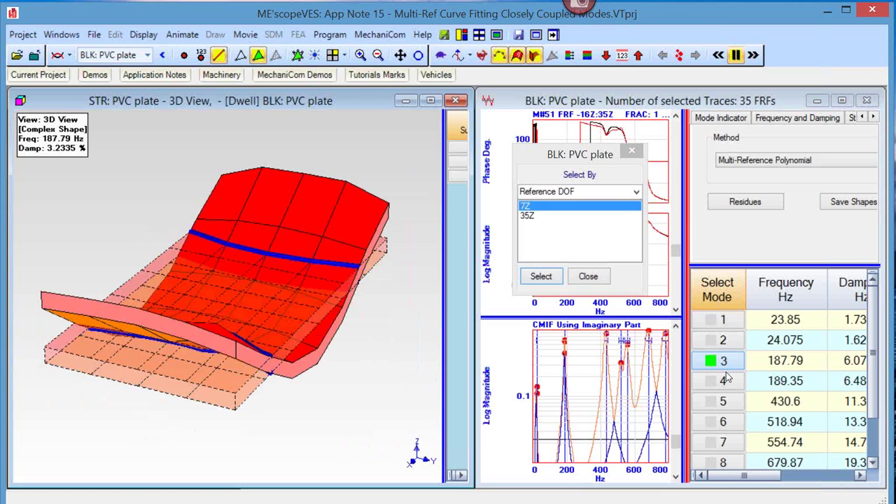
pyautogui.click(724, 378)
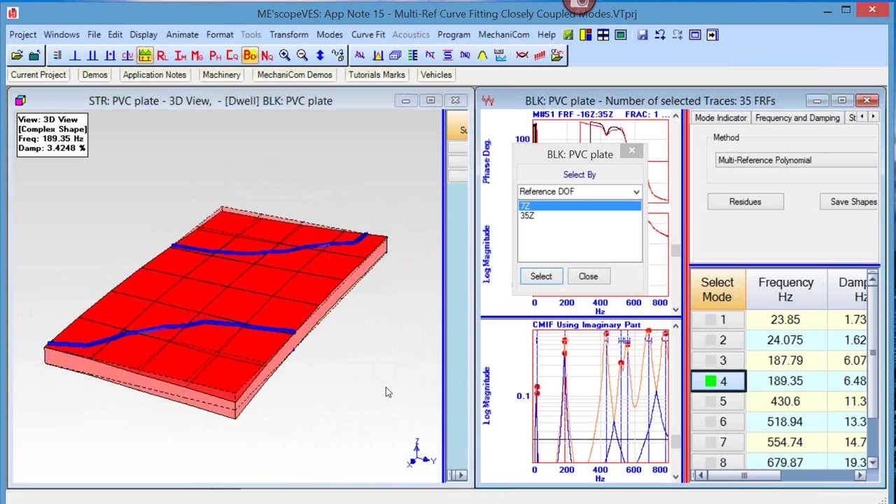
pyautogui.click(702, 361)
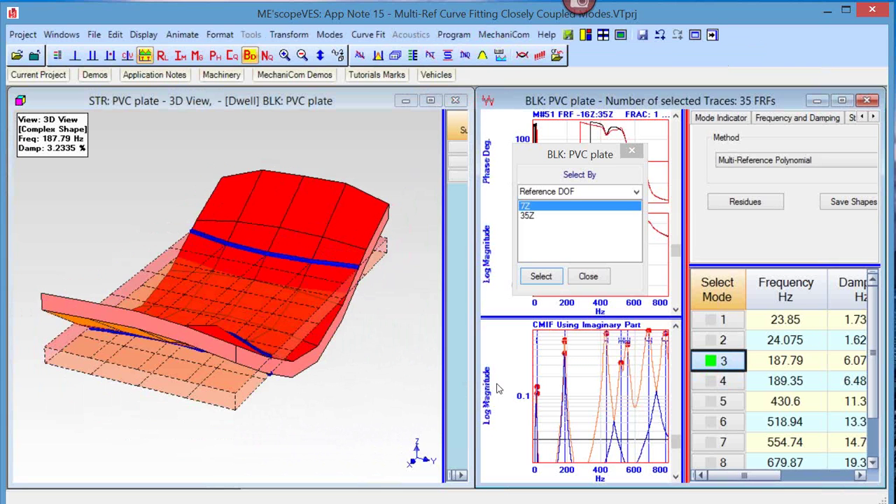
pyautogui.click(710, 381)
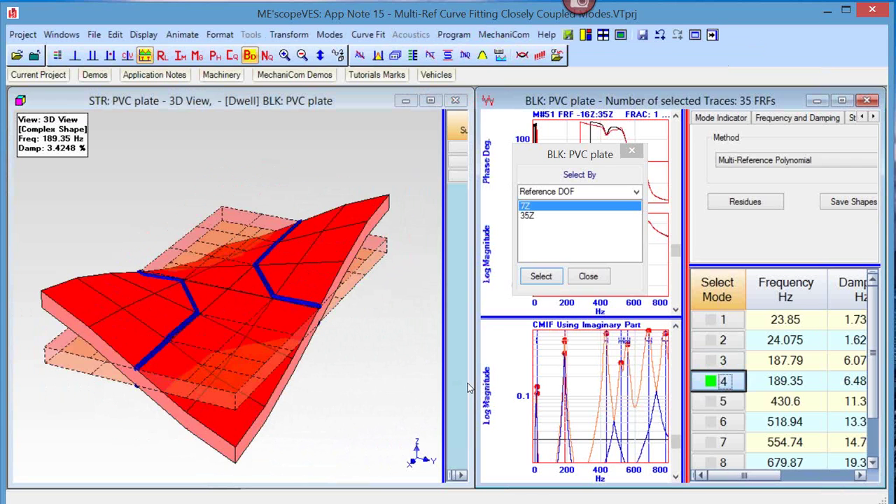
# Step: Examine the animated shapes of modes 5, 6 and 7 for reference 7Z
pyautogui.click(711, 403)
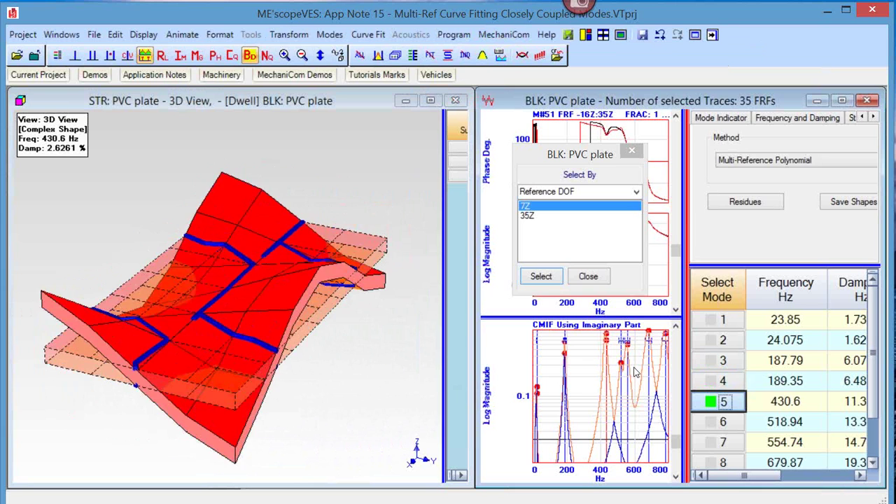
pyautogui.click(716, 422)
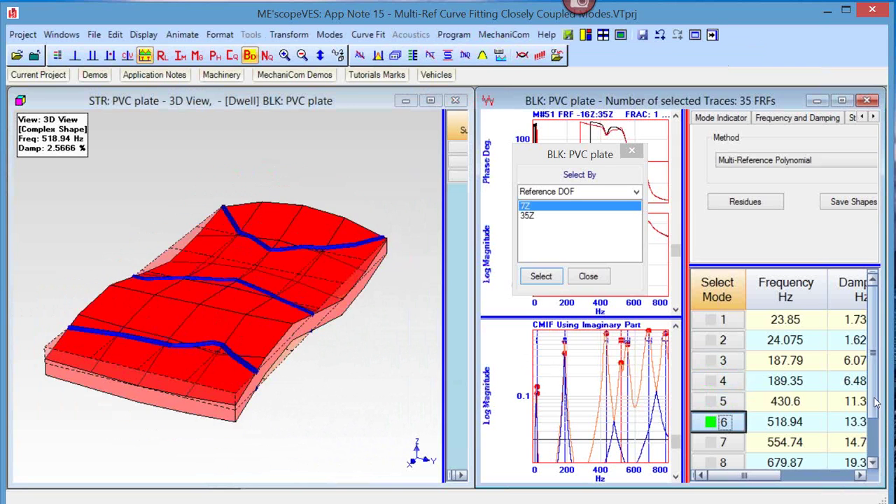
pyautogui.moveTo(874, 404); pyautogui.dragTo(870, 444)
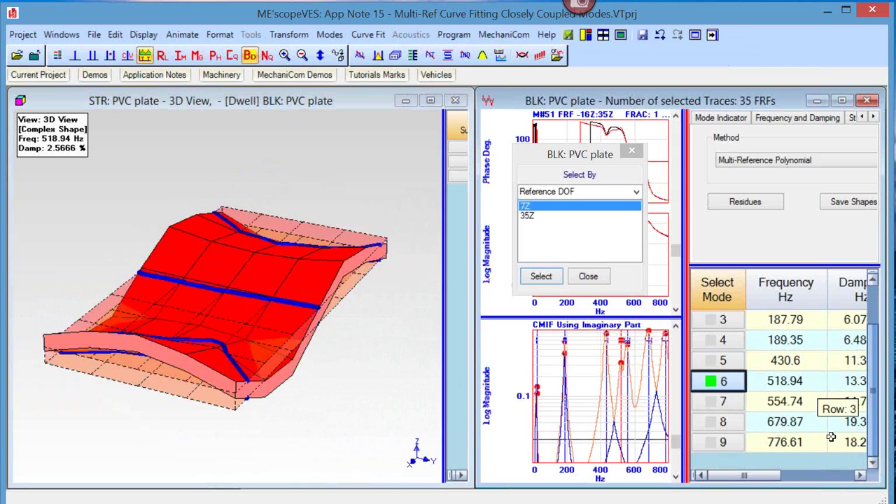
pyautogui.click(729, 401)
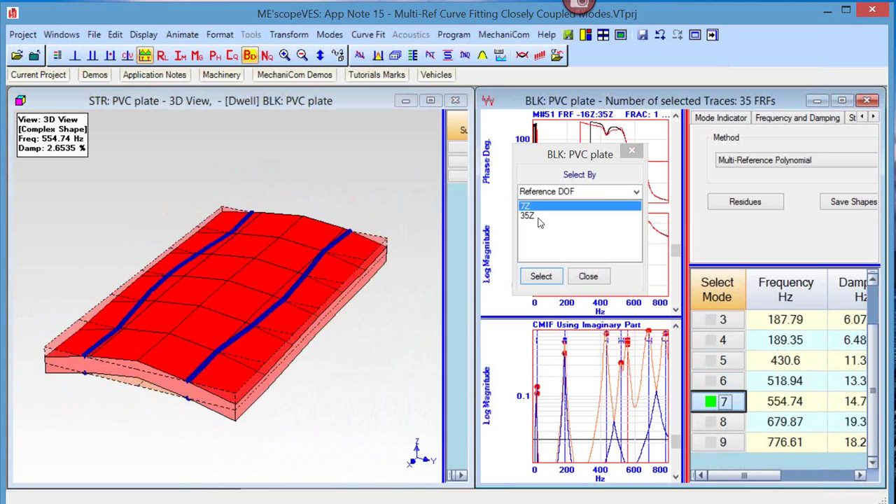
# Step: Compare the animated shapes of the PVC plate, mainly mode 3, between references 7Z and 35Z, and finish the reference DOF selection
pyautogui.click(536, 216)
pyautogui.click(539, 276)
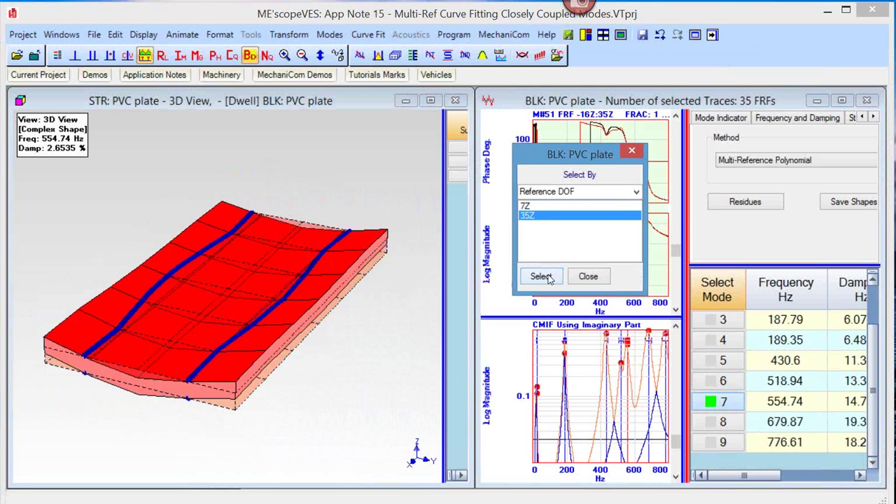
pyautogui.click(704, 322)
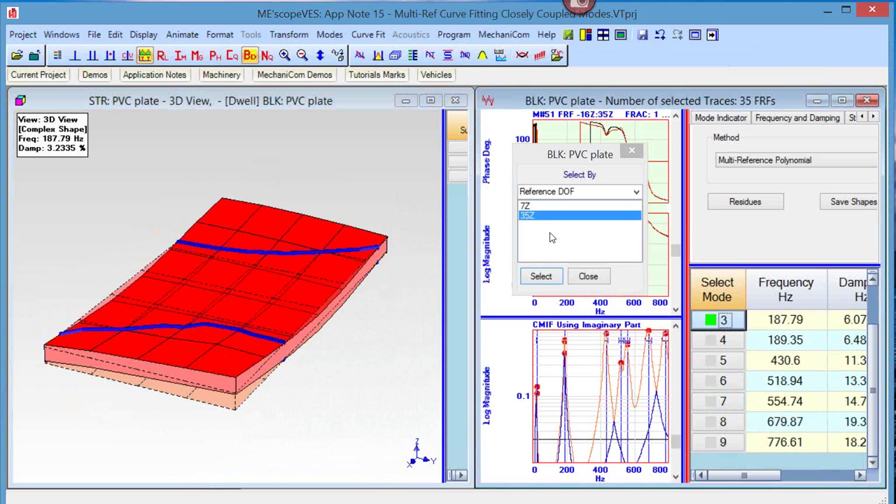
pyautogui.click(546, 205)
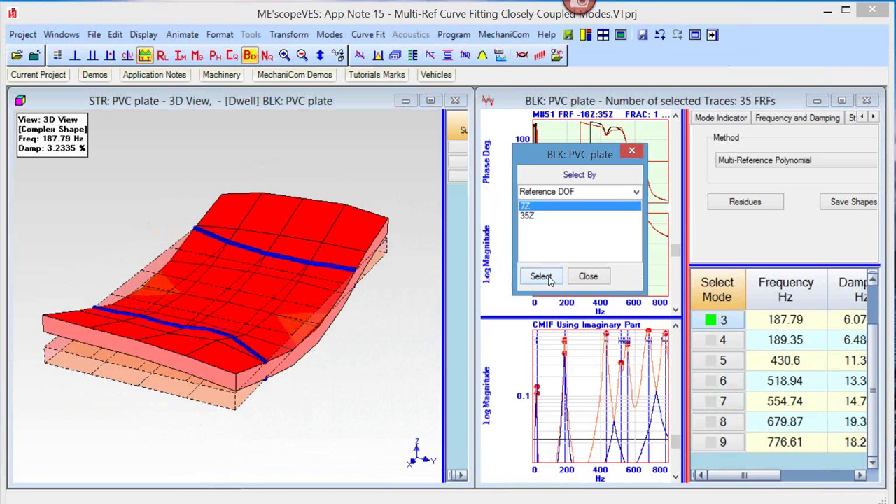
pyautogui.click(541, 277)
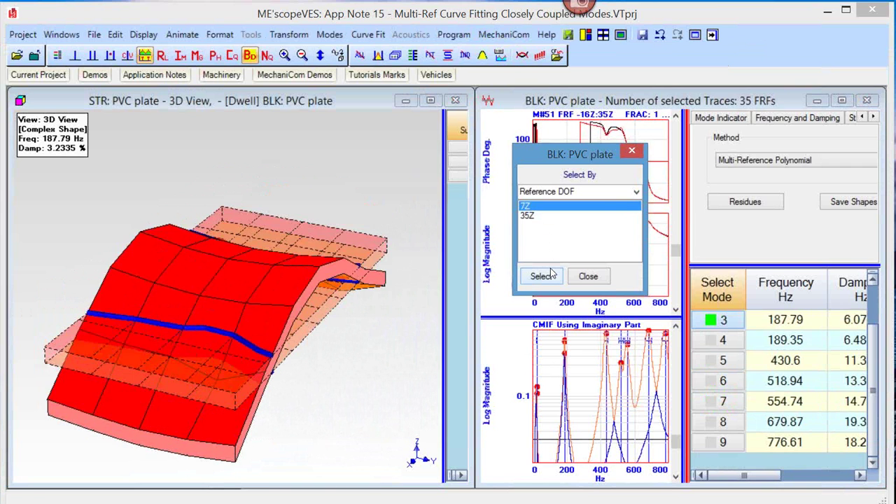
pyautogui.click(530, 216)
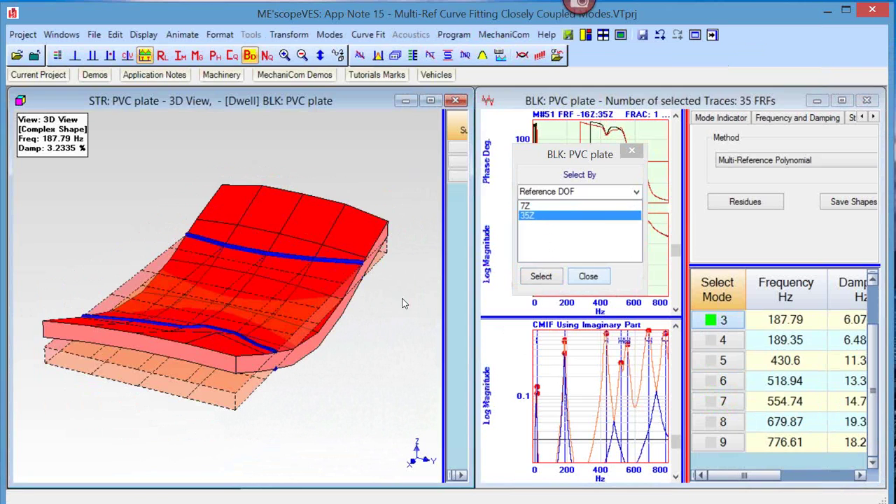
pyautogui.click(588, 277)
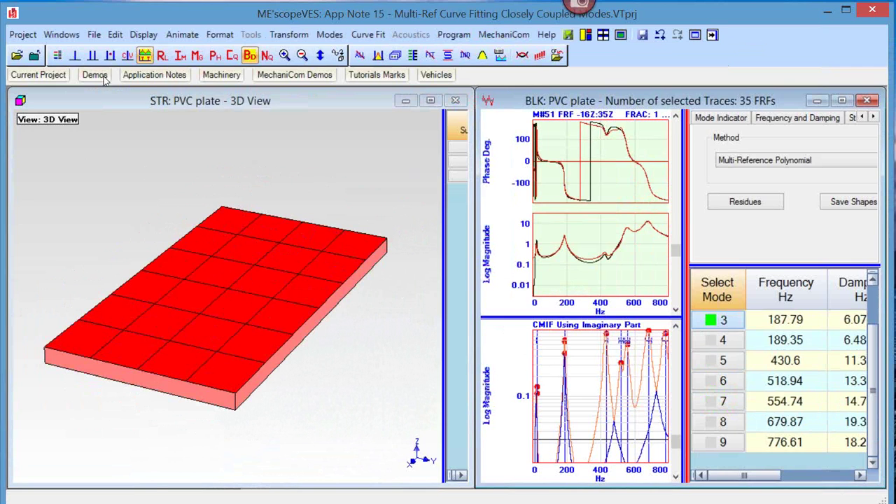
# Step: Open the App Note 14 project on multi-reference curve fitting of repeated roots without saving the current project
pyautogui.click(141, 75)
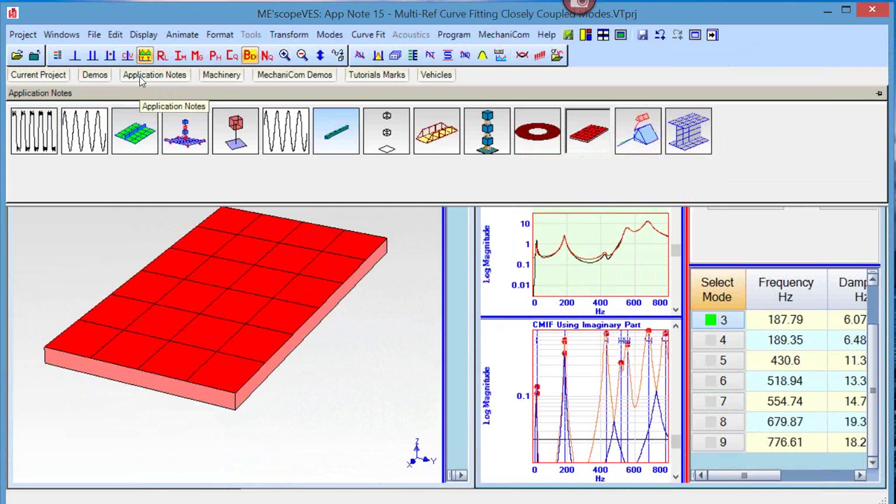
pyautogui.click(539, 140)
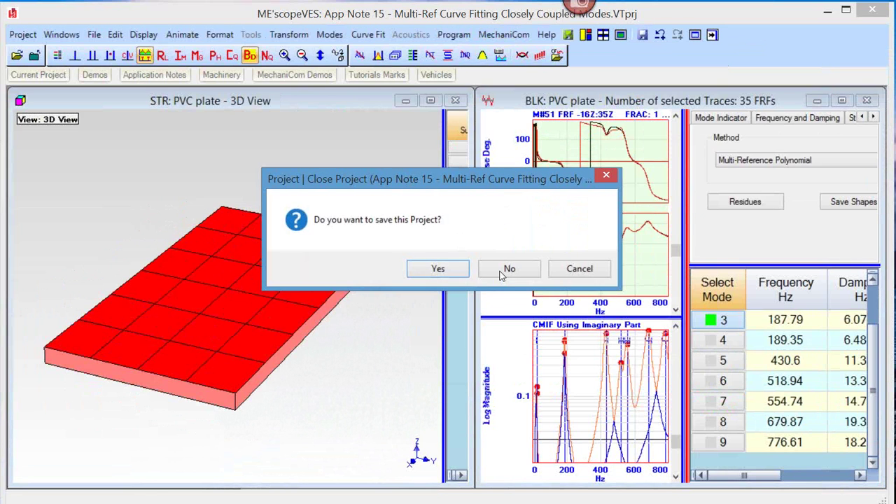
pyautogui.click(500, 271)
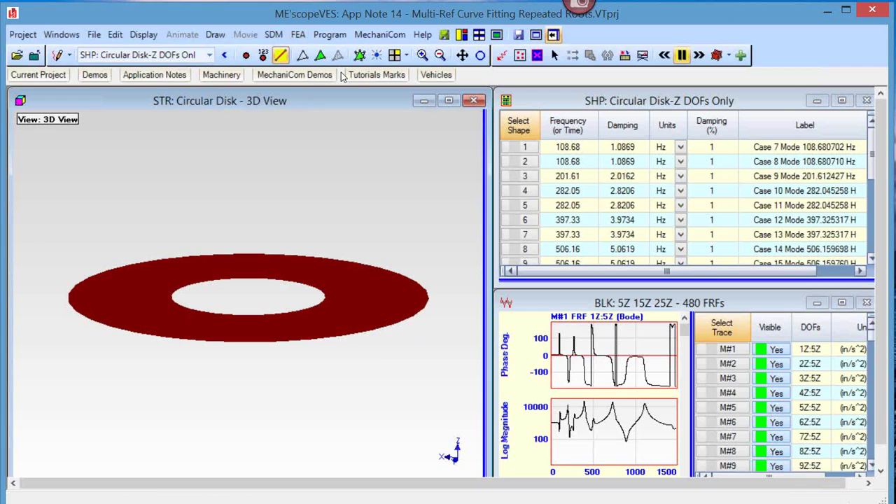
# Step: Animate the circular disk's first mode shape from the Circular Disk-Z DOFs Only shape table
pyautogui.moveTo(252, 119); pyautogui.dragTo(252, 133)
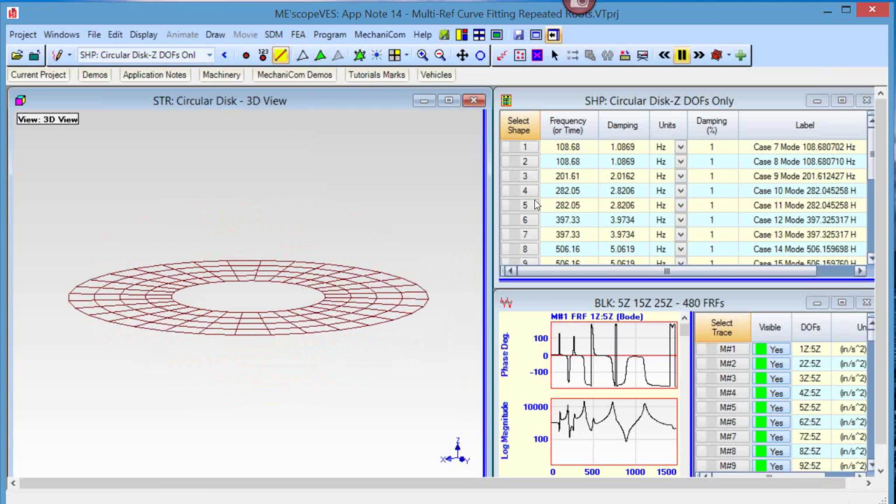
pyautogui.rightClick(613, 150)
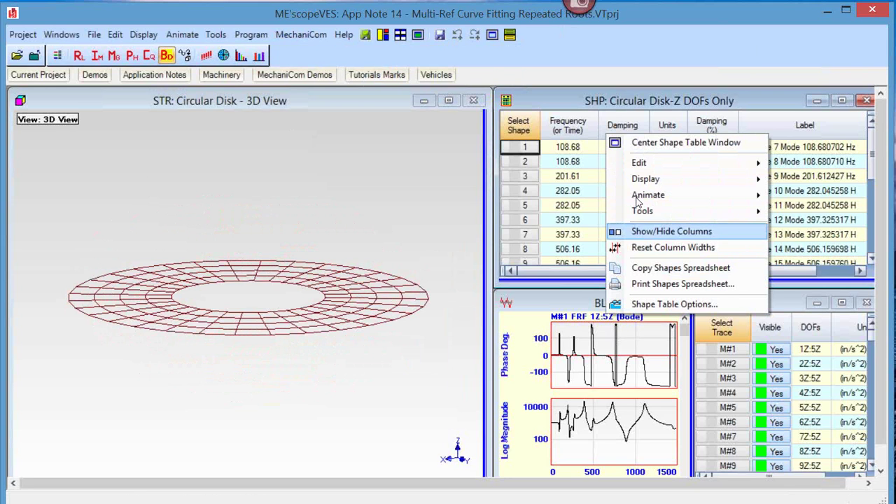
pyautogui.moveTo(647, 195)
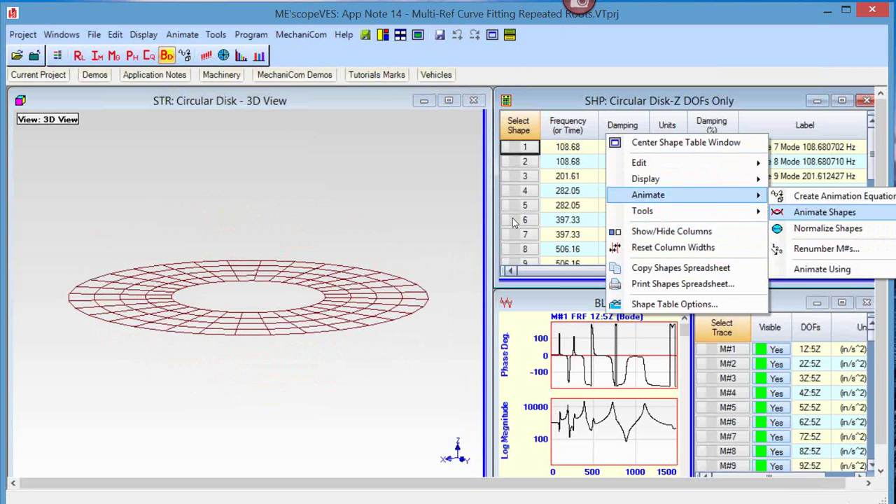
pyautogui.press('Return')
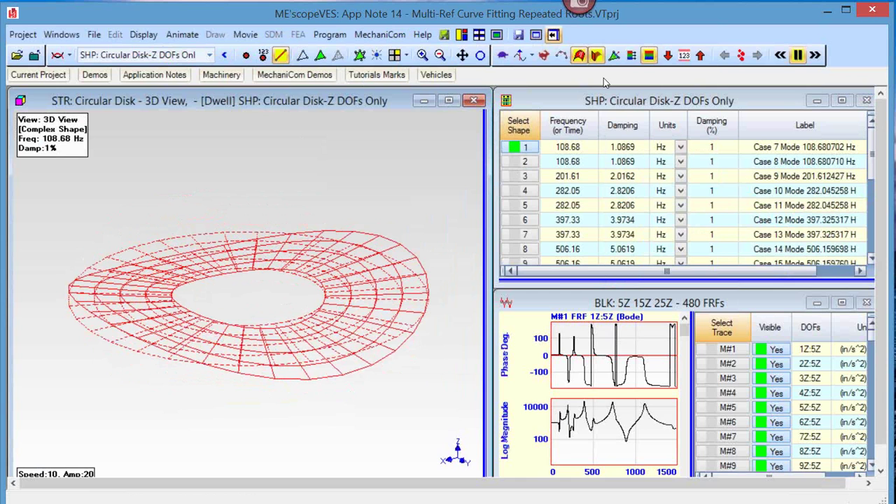
# Step: Enlarge the text of the disk's shape table and make its window tall enough for four shapes
pyautogui.click(592, 128)
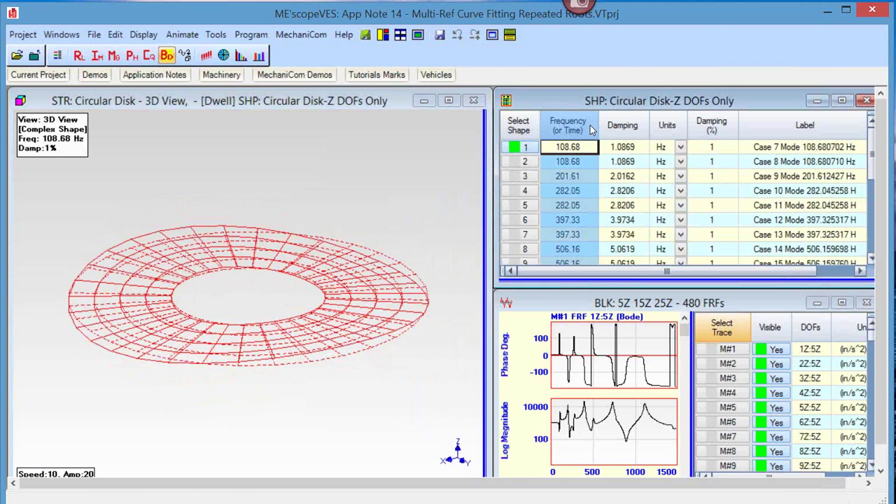
pyautogui.keyDown('ctrl'); pyautogui.scroll(5, 592, 129); pyautogui.keyUp('ctrl')
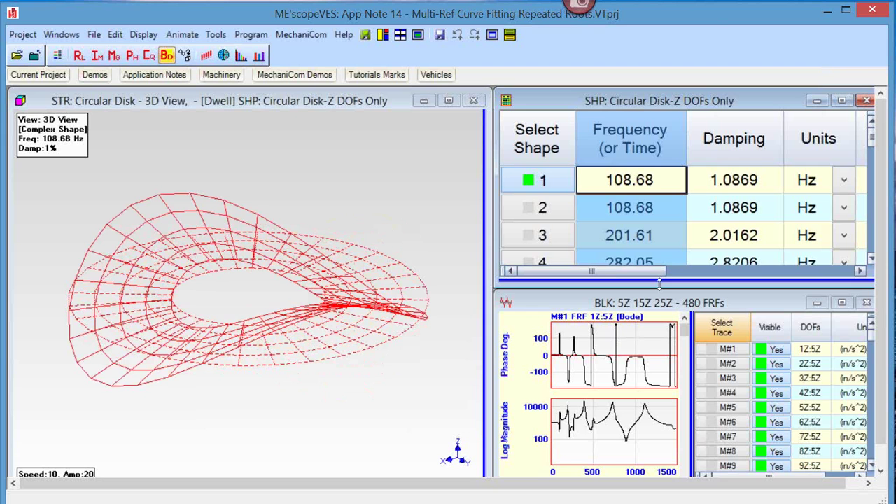
pyautogui.click(651, 300)
pyautogui.moveTo(651, 295)
pyautogui.mouseDown()
pyautogui.moveTo(652, 308)
pyautogui.moveTo(654, 294)
pyautogui.mouseUp()
pyautogui.click(629, 137)
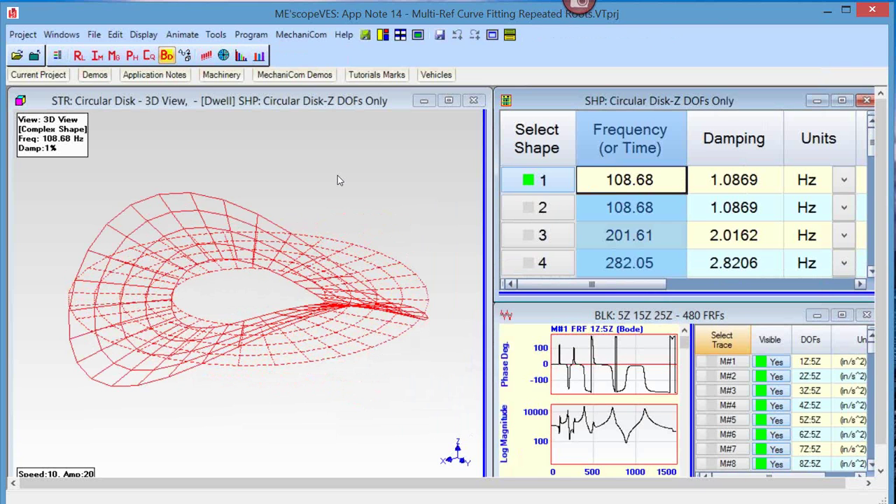
# Step: Show node lines on the animated circular disk
pyautogui.rightClick(333, 148)
pyautogui.moveTo(391, 191)
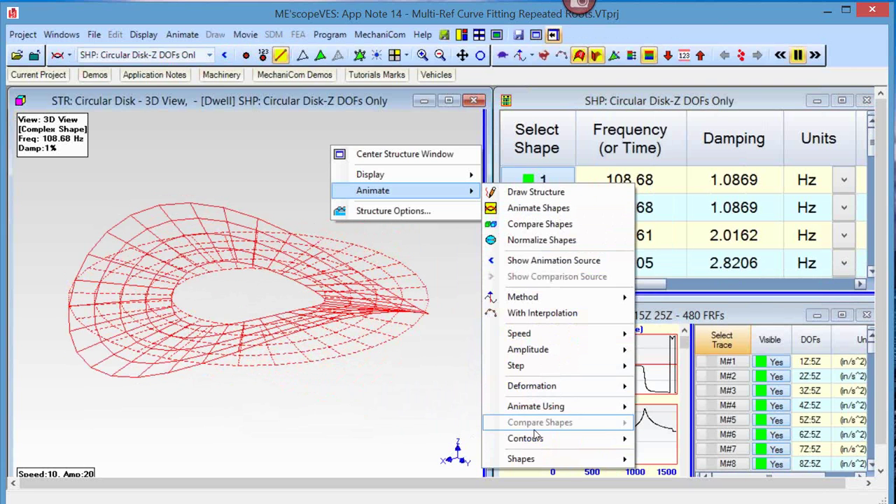
pyautogui.click(644, 437)
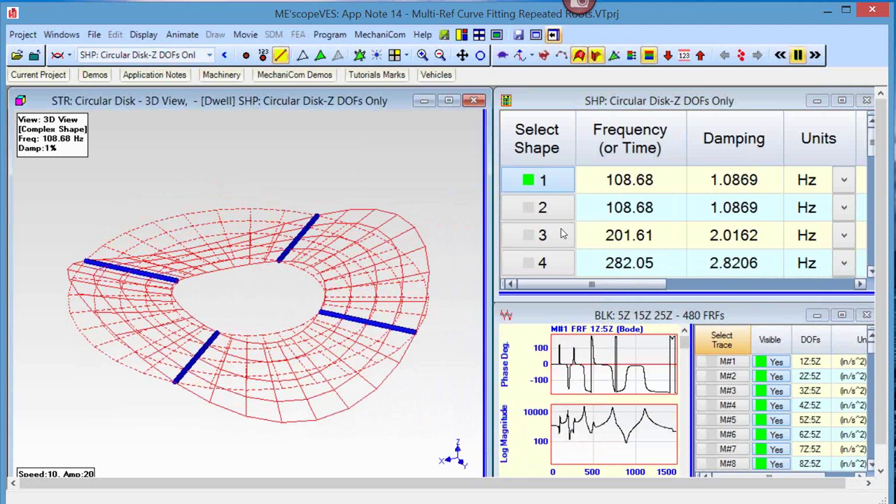
# Step: Compare the node lines of the disk's repeated-root shapes 1 and 2 by switching between their animations
pyautogui.click(549, 209)
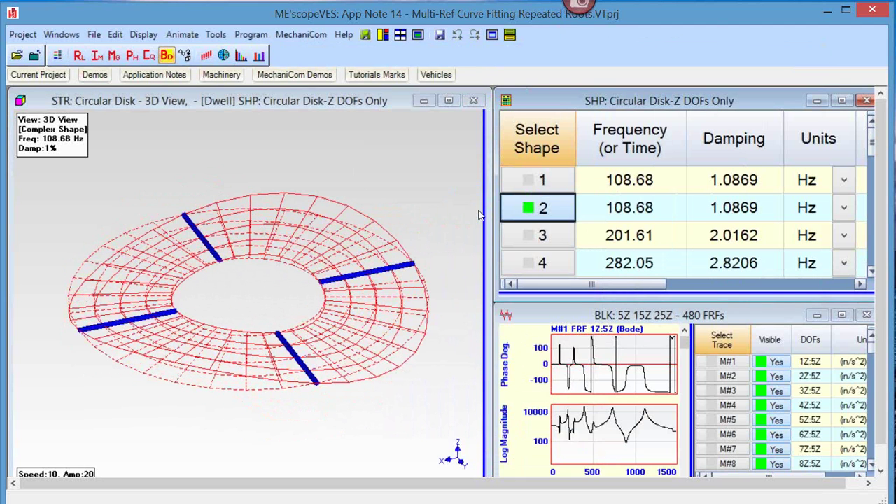
pyautogui.click(544, 184)
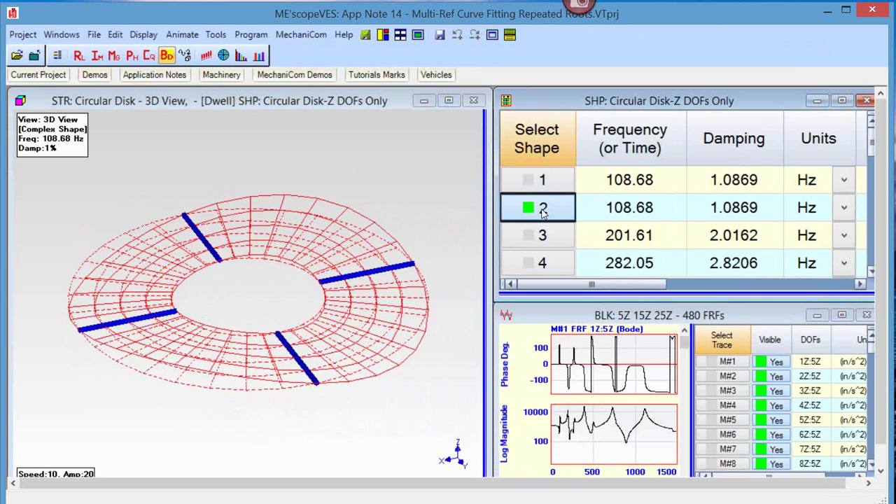
pyautogui.click(542, 210)
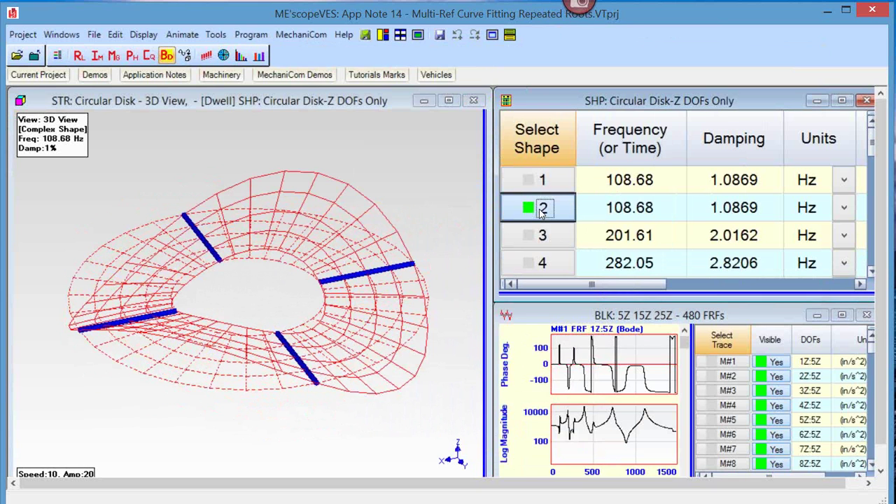
pyautogui.click(542, 183)
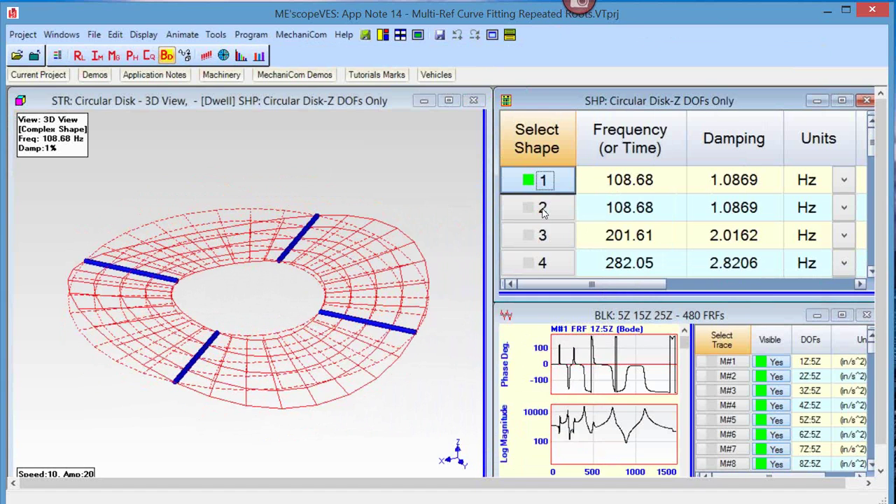
pyautogui.click(543, 210)
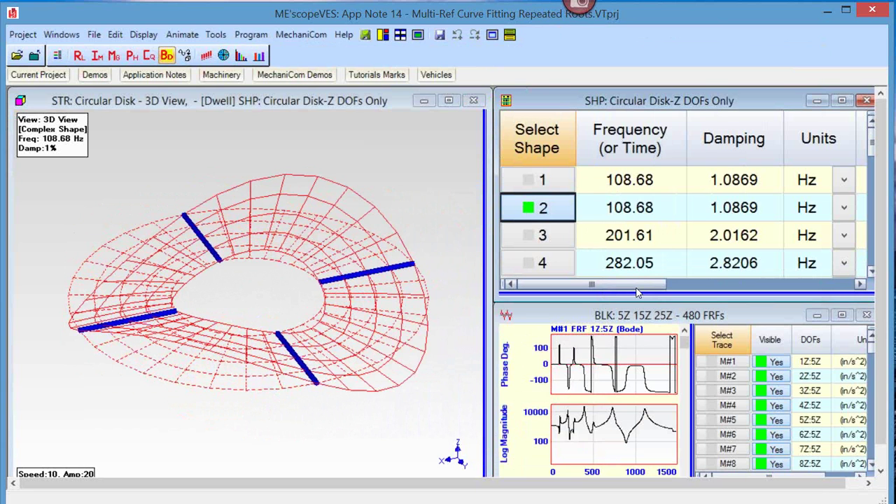
# Step: Review the damping values and damping percentages of the disk's shapes throughout the shape table
pyautogui.moveTo(636, 288); pyautogui.dragTo(676, 288)
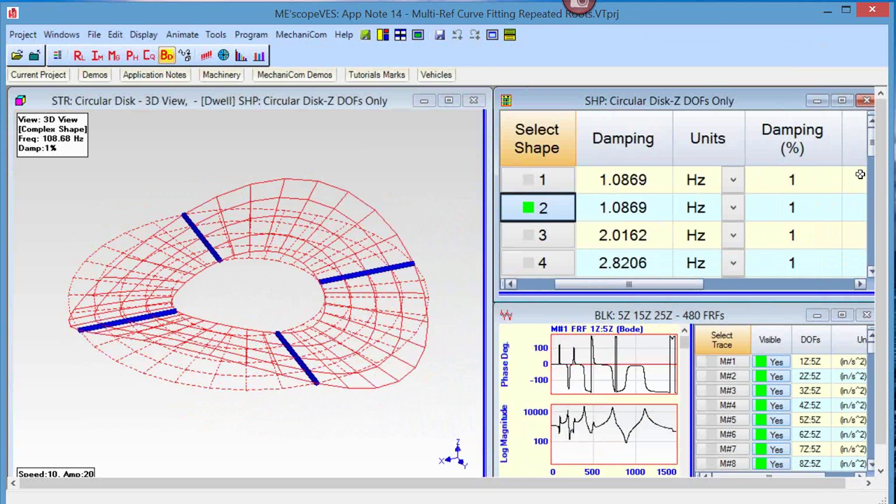
pyautogui.moveTo(873, 142); pyautogui.dragTo(865, 253)
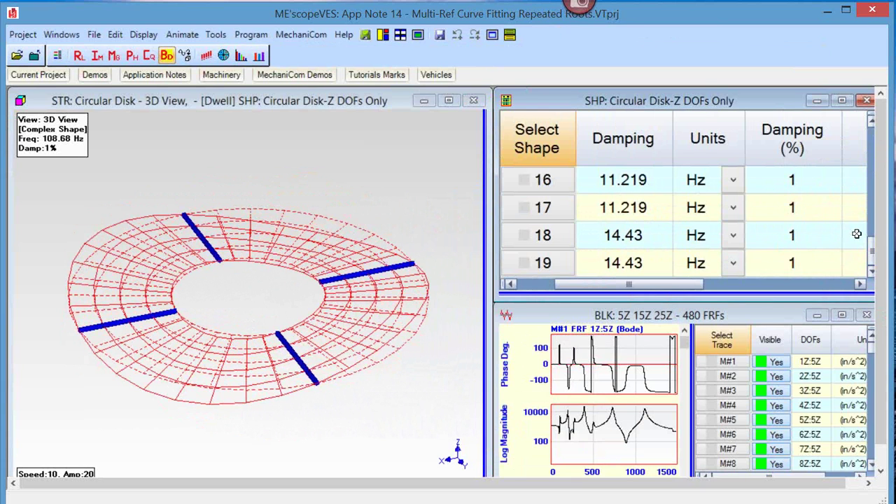
pyautogui.moveTo(872, 246); pyautogui.dragTo(879, 131)
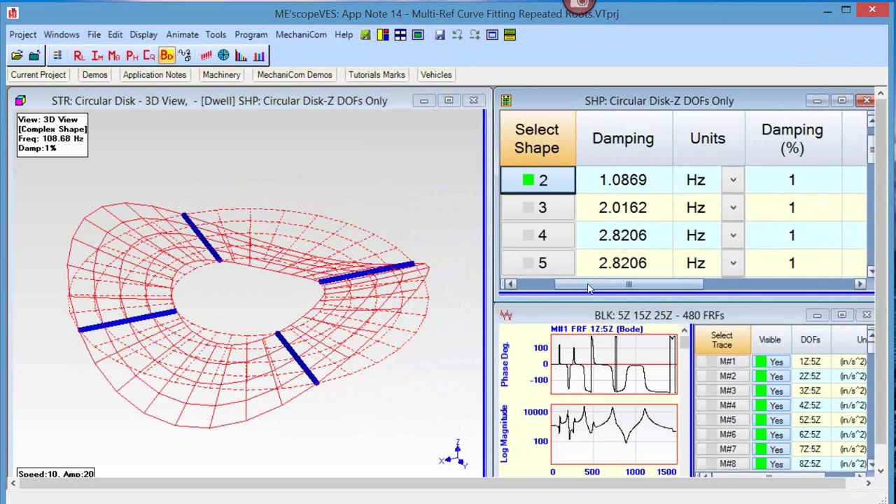
pyautogui.hscroll(-1, 515, 230)
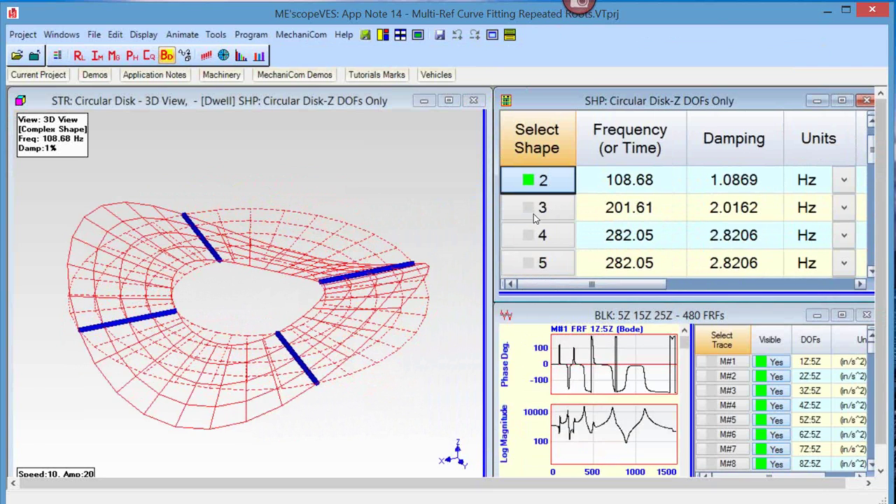
# Step: Examine the animated disk shapes 3, 4 and 5, comparing the node lines of the repeated-root pair 4 and 5
pyautogui.click(544, 210)
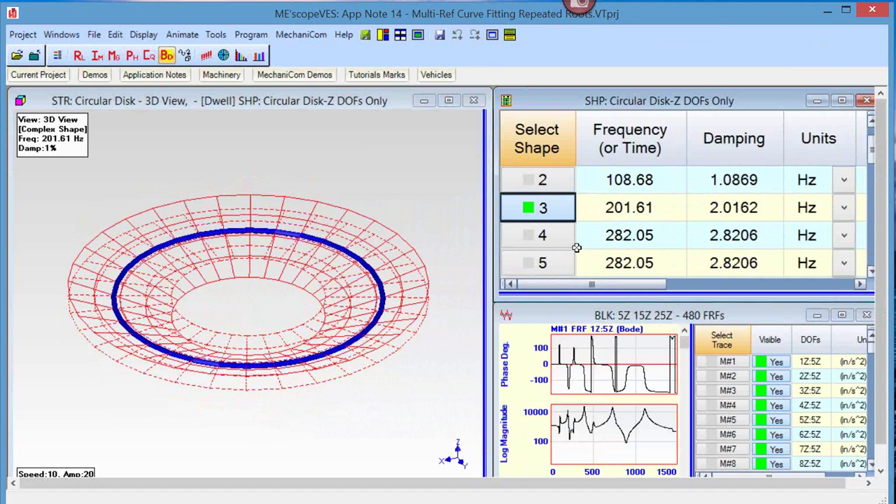
pyautogui.click(553, 241)
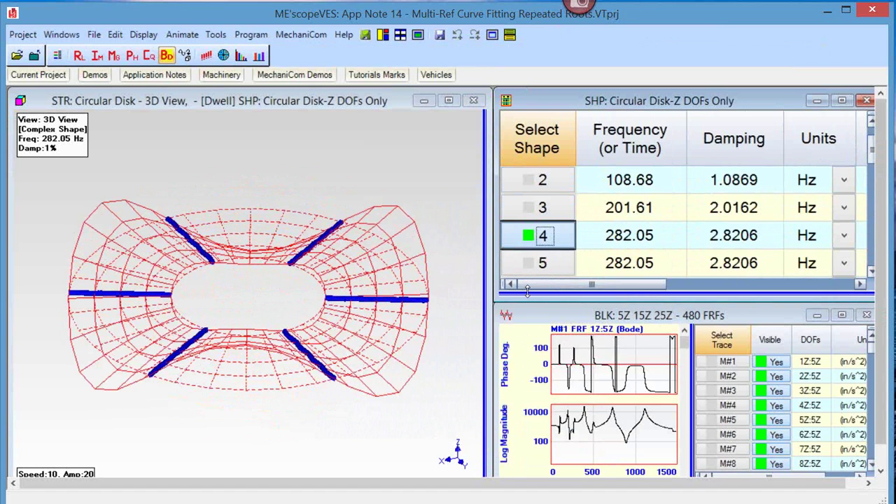
pyautogui.moveTo(638, 294); pyautogui.dragTo(636, 310)
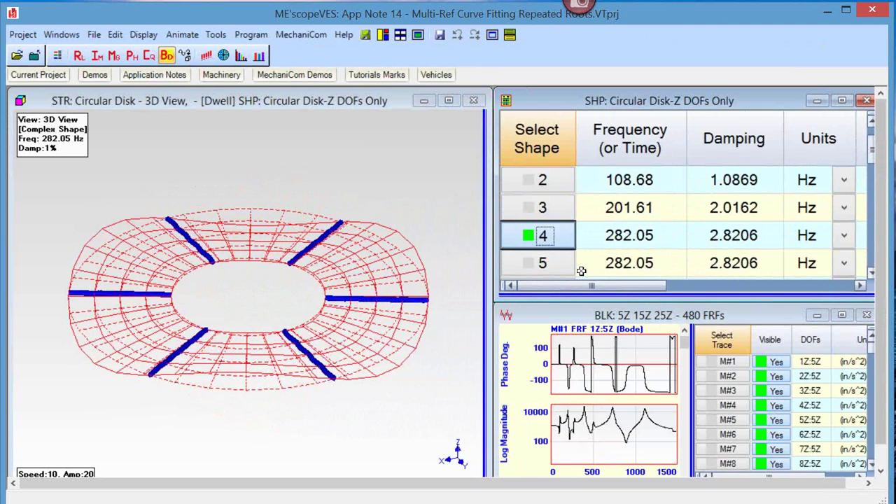
pyautogui.click(543, 263)
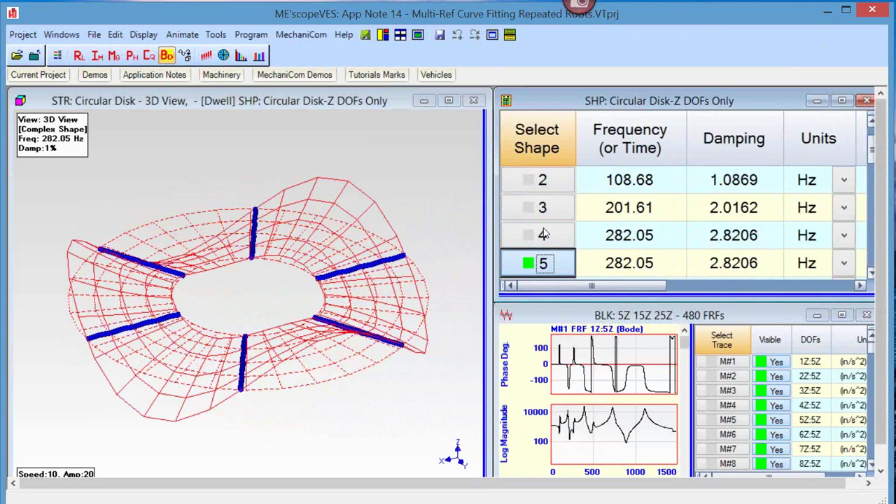
pyautogui.click(543, 235)
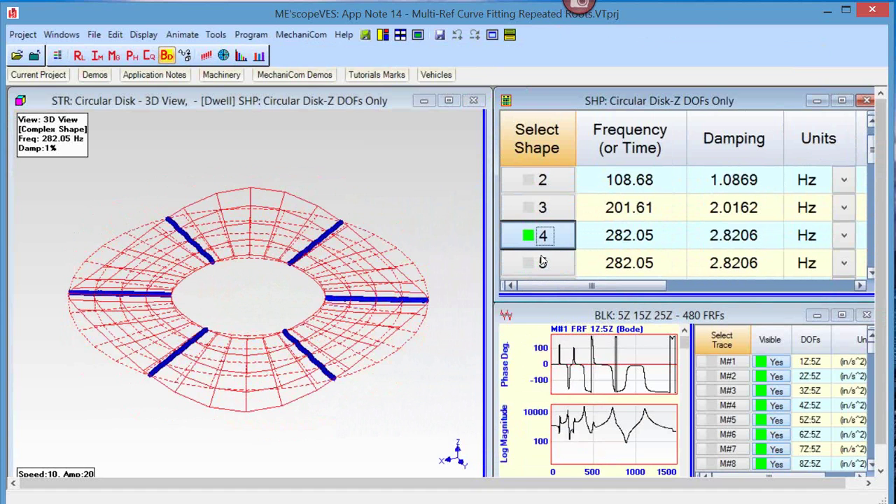
pyautogui.click(542, 263)
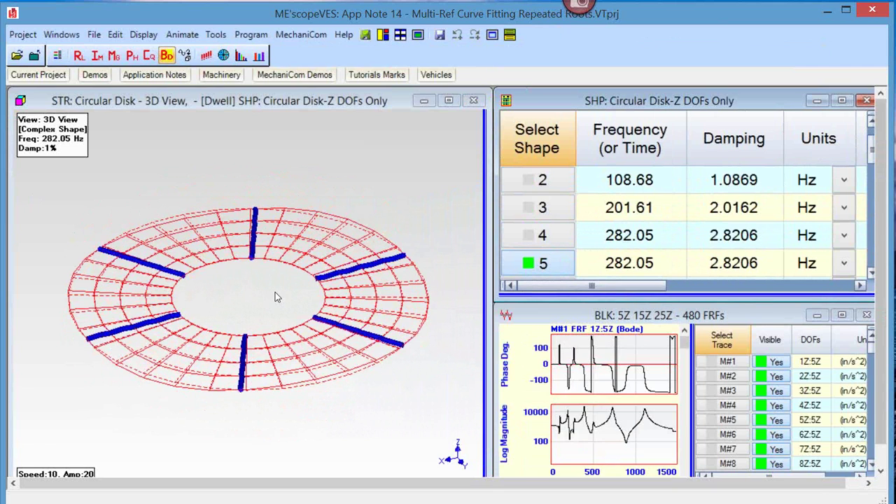
# Step: Center the data block window containing the 5Z, 15Z and 25Z FRFs
pyautogui.rightClick(575, 357)
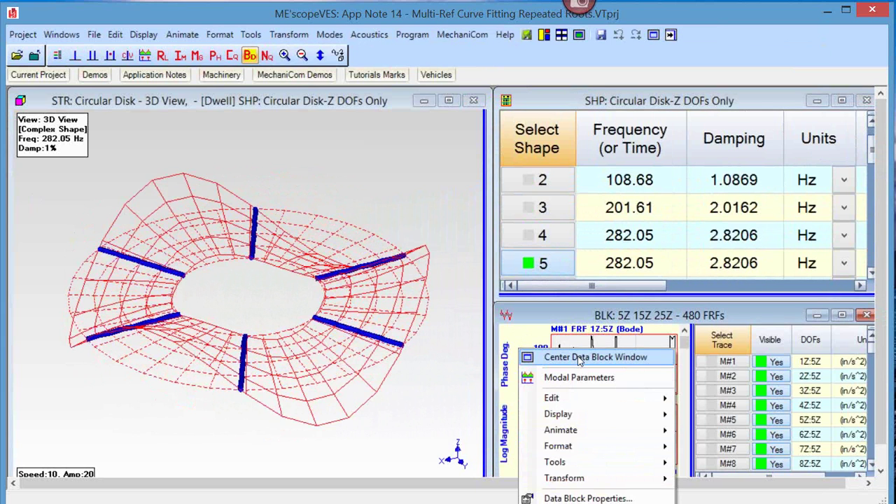
pyautogui.click(578, 357)
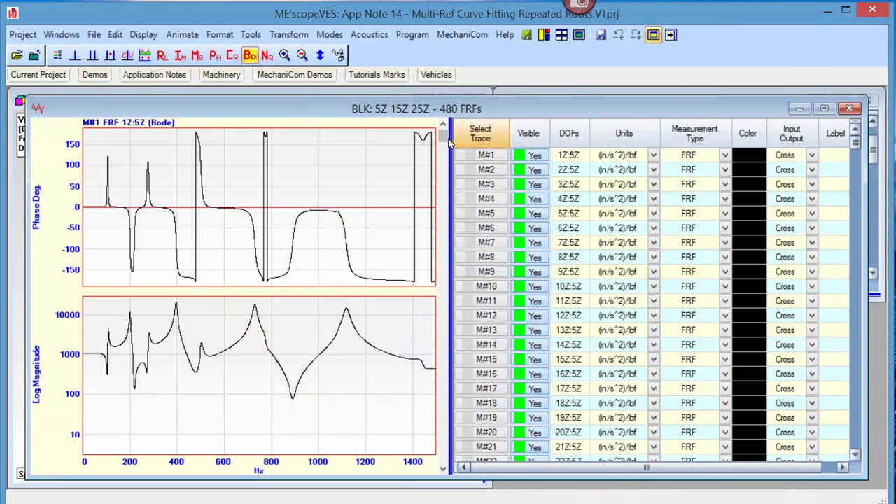
# Step: Browse the first several dozen FRFs referenced to 5Z in the data block, and restore its window to the side-by-side layout
pyautogui.click(443, 176)
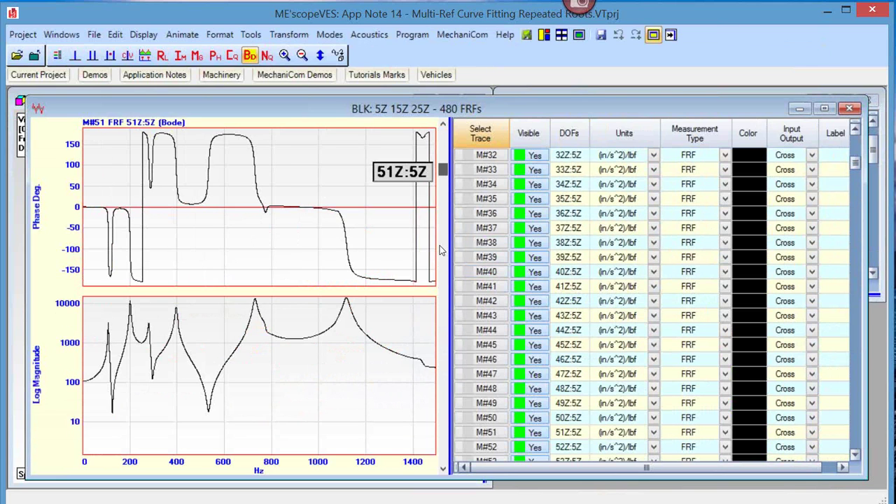
pyautogui.moveTo(440, 246); pyautogui.dragTo(441, 176)
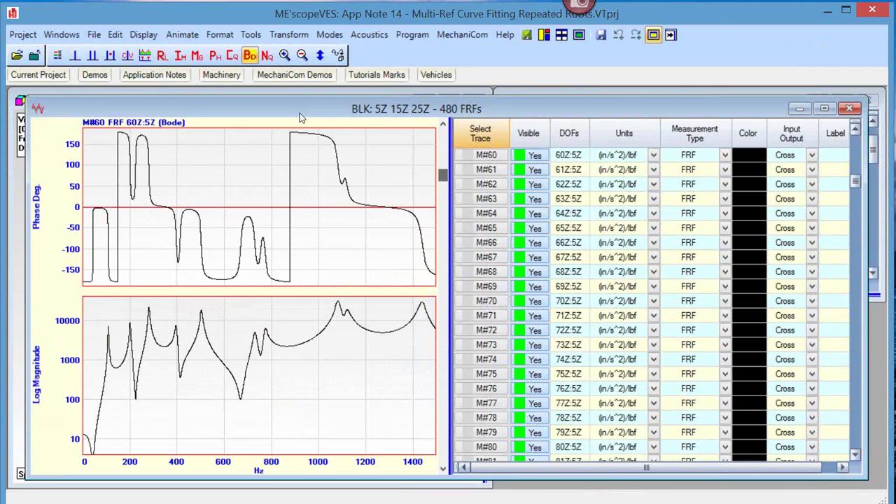
pyautogui.rightClick(275, 147)
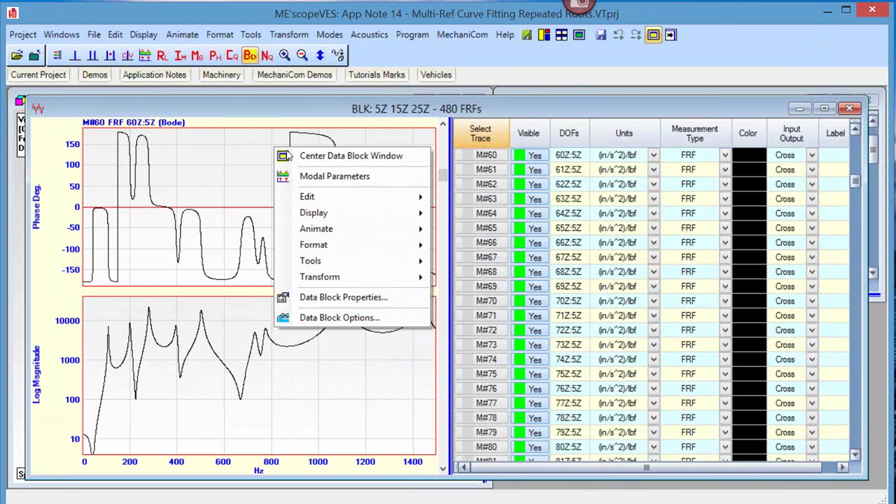
pyautogui.click(289, 155)
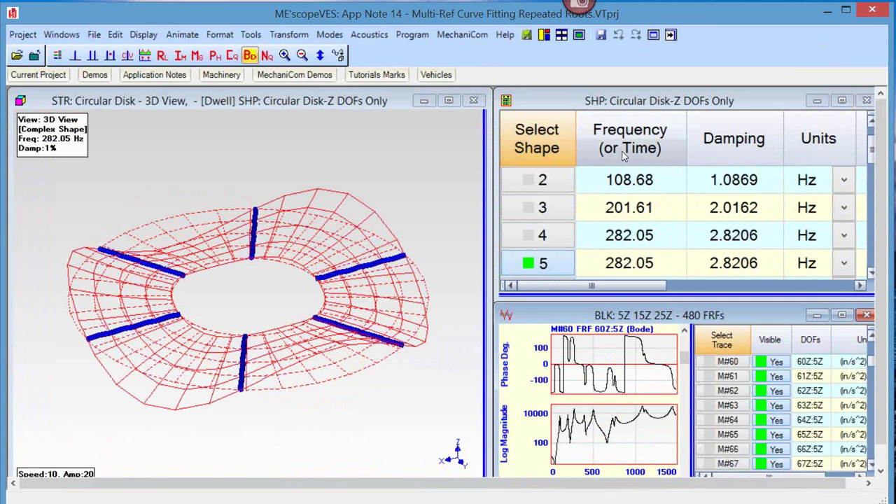
pyautogui.rightClick(600, 144)
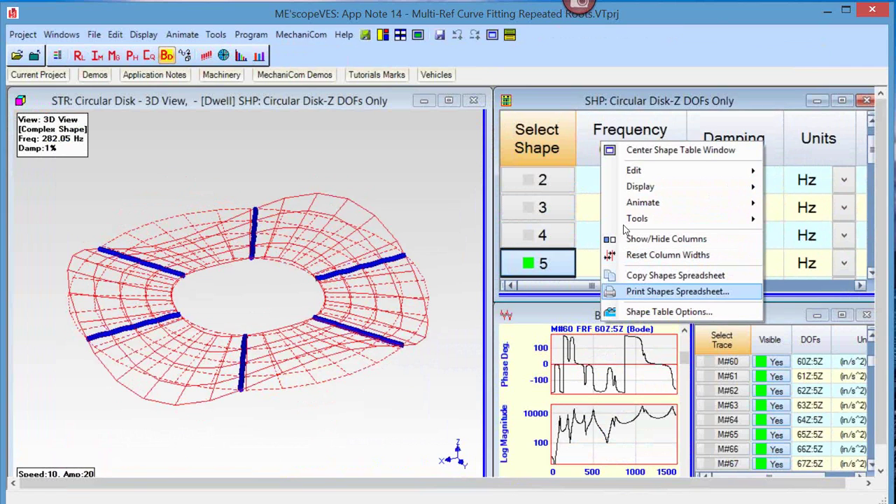
pyautogui.moveTo(625, 228)
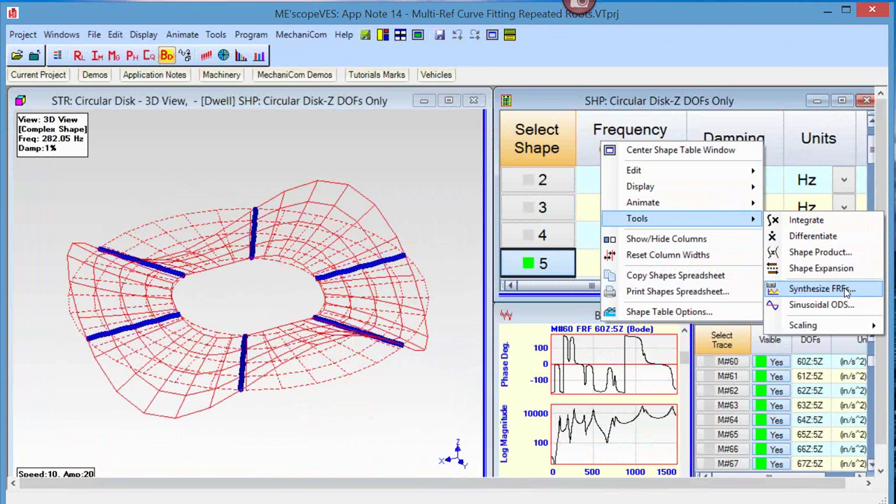
pyautogui.click(682, 276)
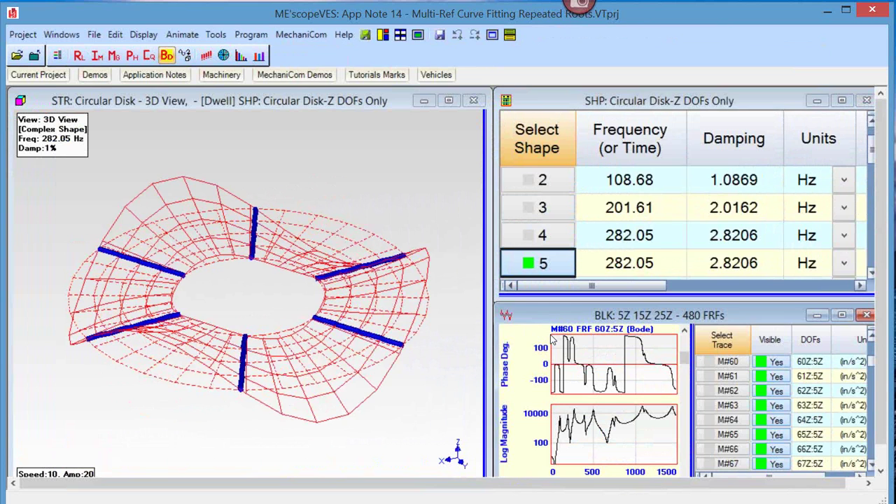
# Step: Center the 5Z 15Z 25Z data block window and enlarge its trace spreadsheet with the DOFs column selected
pyautogui.rightClick(531, 327)
pyautogui.click(566, 336)
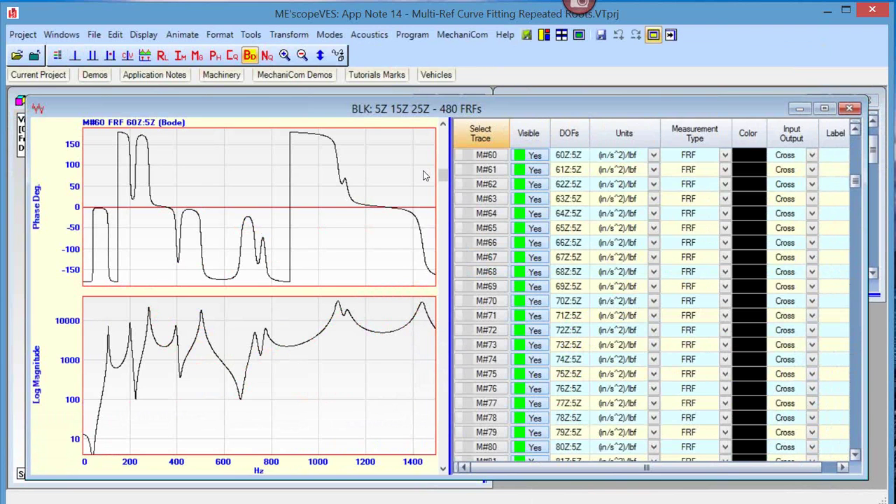
pyautogui.moveTo(443, 176); pyautogui.dragTo(443, 187)
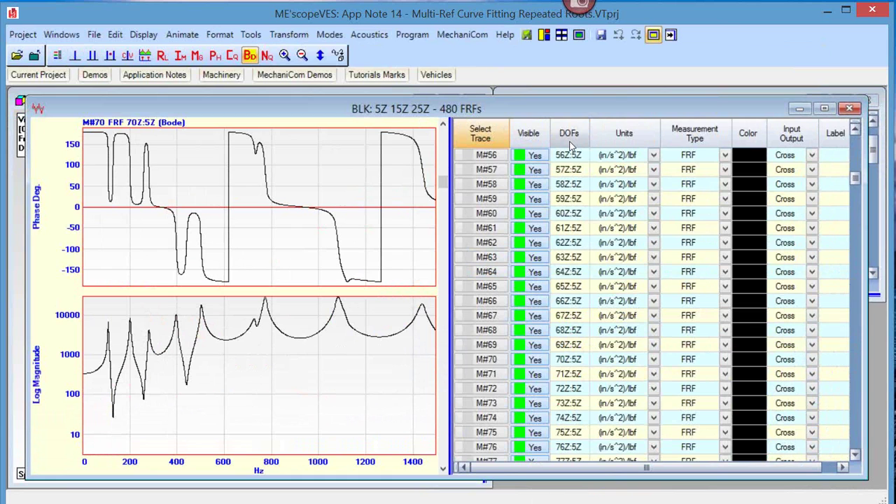
pyautogui.click(570, 145)
pyautogui.keyDown('ctrl'); pyautogui.scroll(5, 572, 144); pyautogui.keyUp('ctrl')
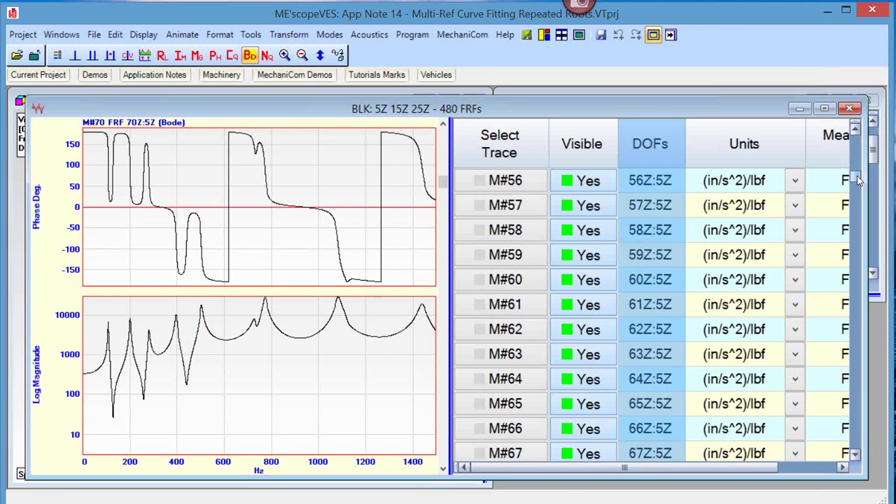
# Step: Review the DOFs column where the reference changes from 5Z to 15Z and from 15Z to 25Z, and restore the window layout
pyautogui.moveTo(858, 180); pyautogui.dragTo(855, 239)
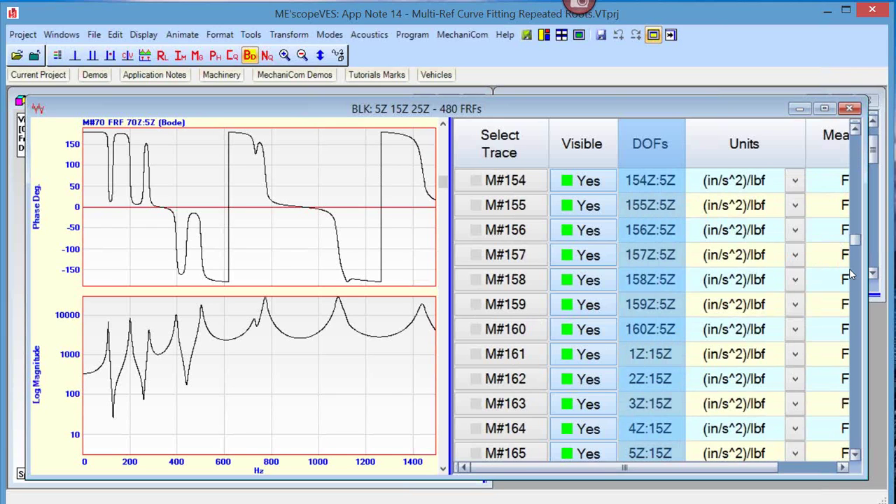
pyautogui.moveTo(856, 254); pyautogui.dragTo(842, 338)
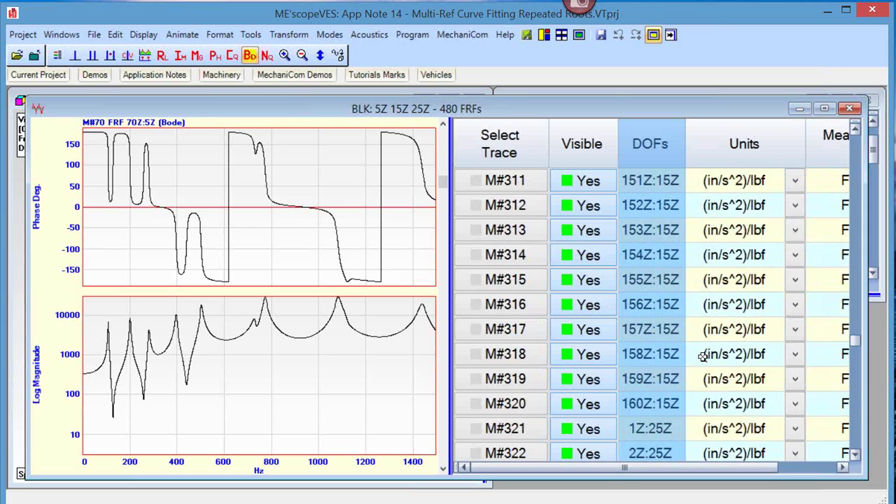
pyautogui.click(855, 453)
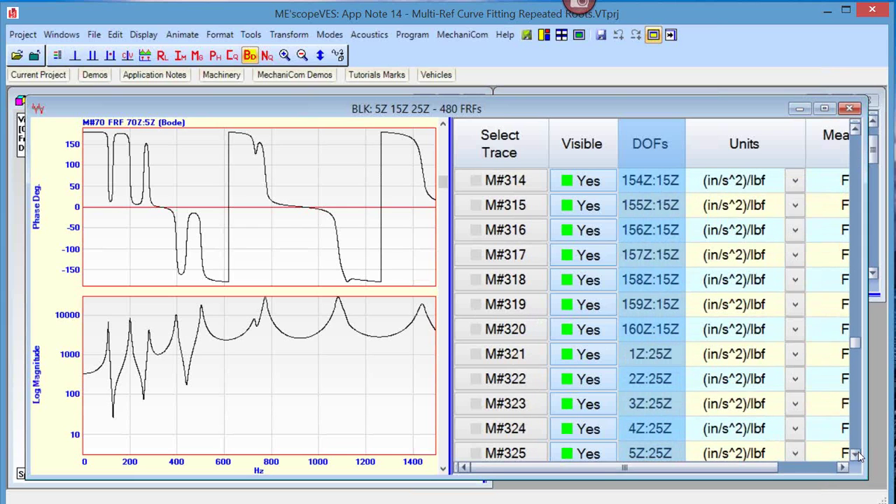
pyautogui.scroll(-1, 517, 301)
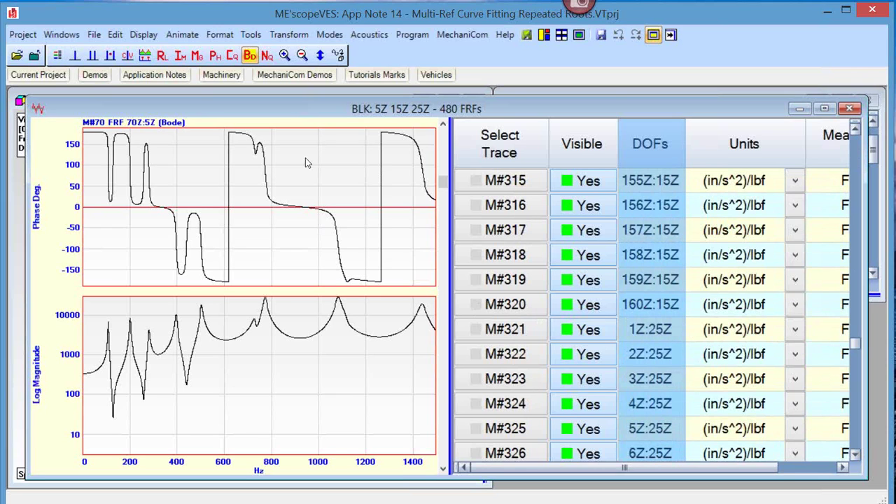
pyautogui.rightClick(345, 143)
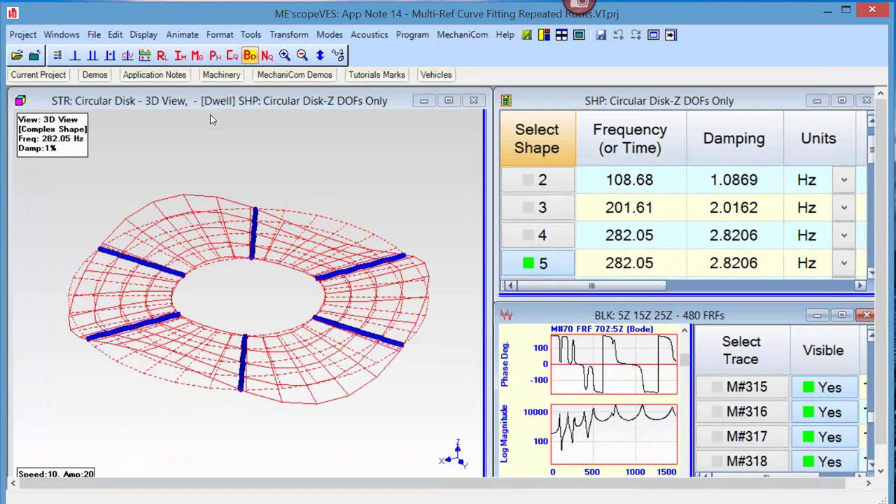
# Step: Display the points and point numbers on the circular disk and pause its shape animation to inspect the numbered section
pyautogui.click(200, 144)
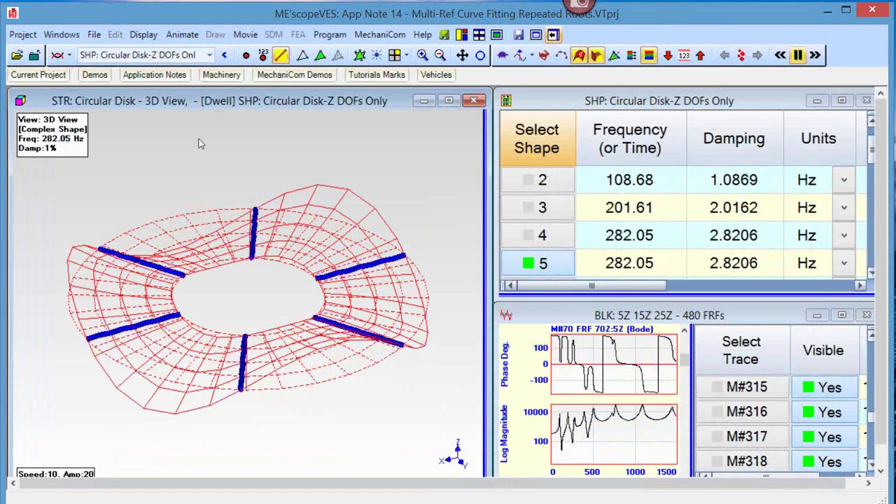
pyautogui.click(263, 56)
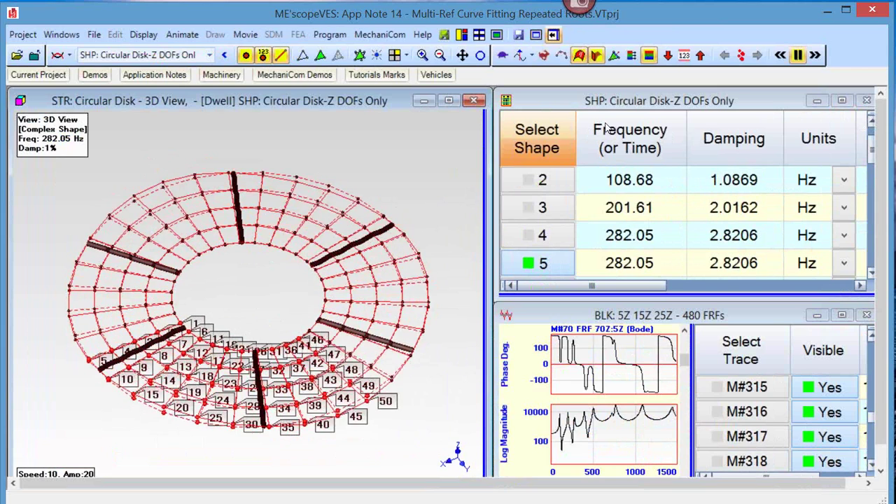
pyautogui.click(740, 56)
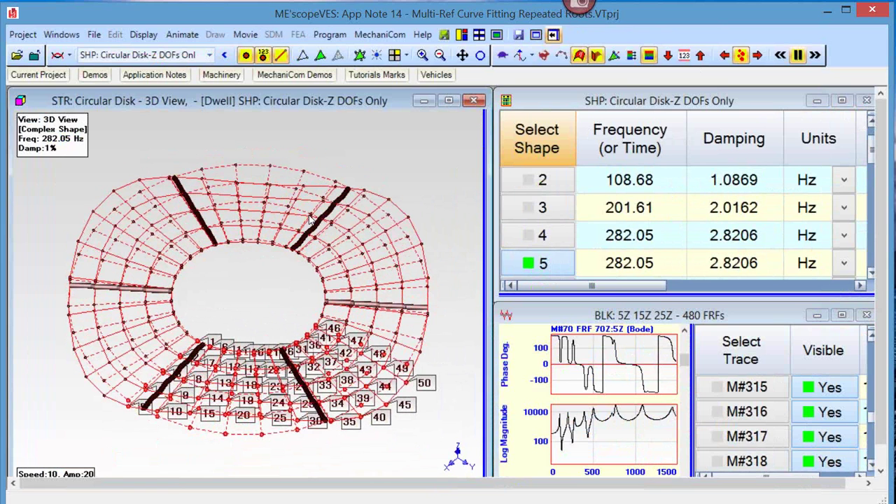
pyautogui.scroll(2, 308, 218)
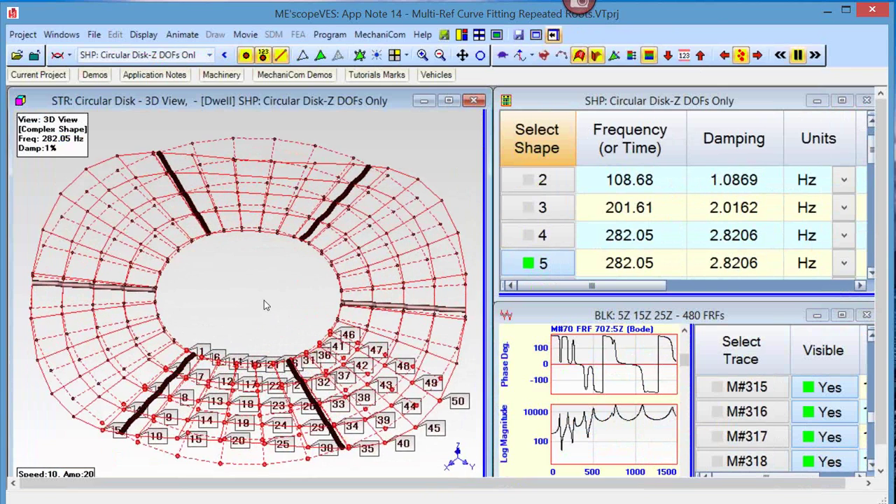
pyautogui.moveTo(232, 217); pyautogui.dragTo(274, 220)
pyautogui.scroll(2, 213, 220)
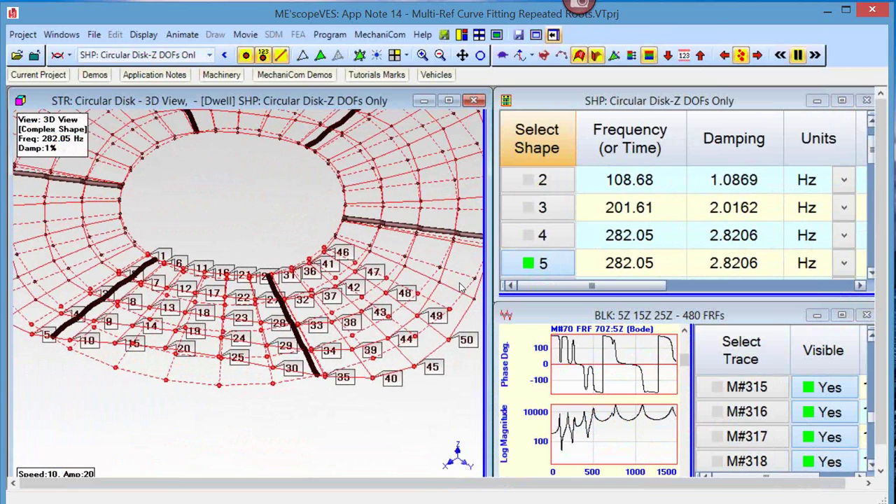
# Step: Turn off the disk's shape animation and arrange only the structure and data block windows side by side, with the shape table minimized
pyautogui.rightClick(282, 206)
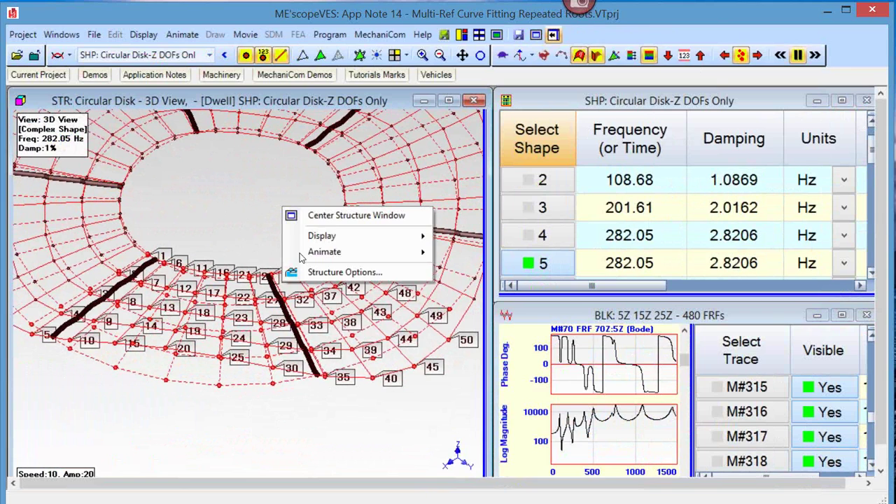
pyautogui.moveTo(322, 252)
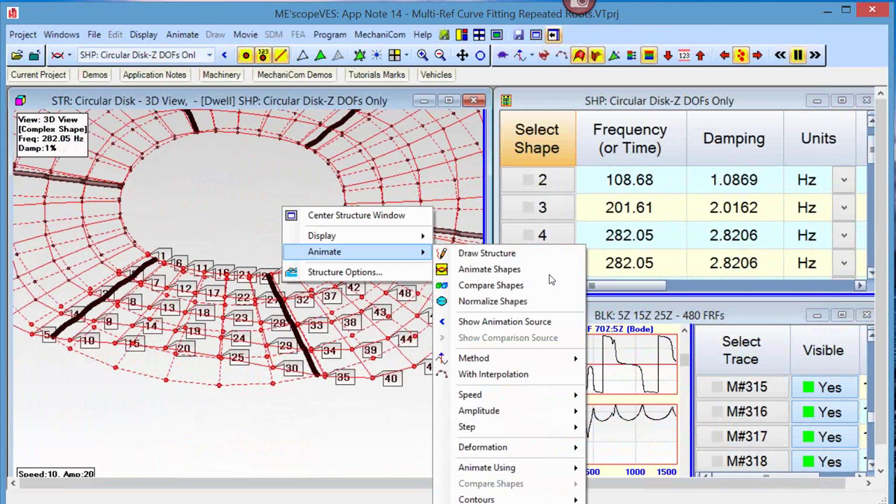
pyautogui.click(464, 270)
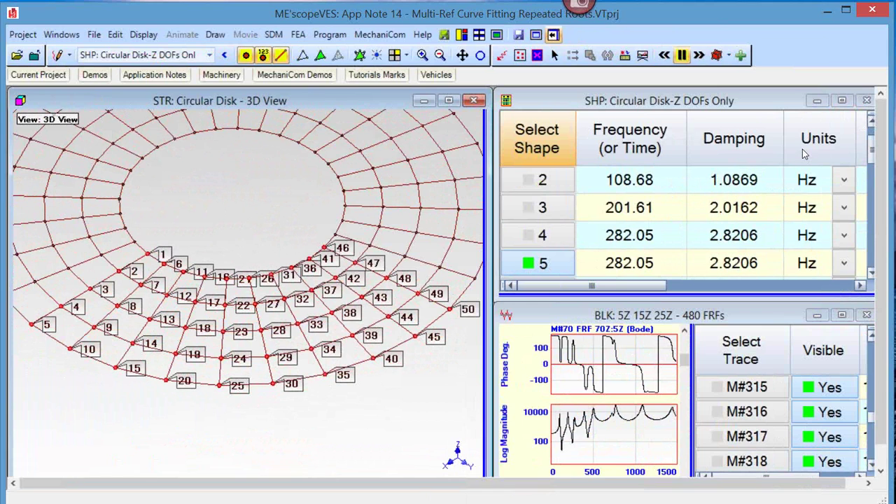
pyautogui.click(816, 100)
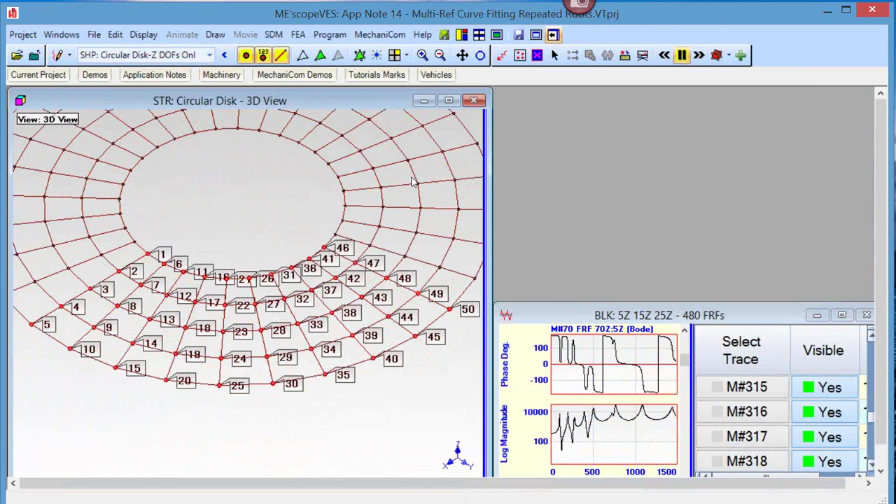
pyautogui.click(463, 35)
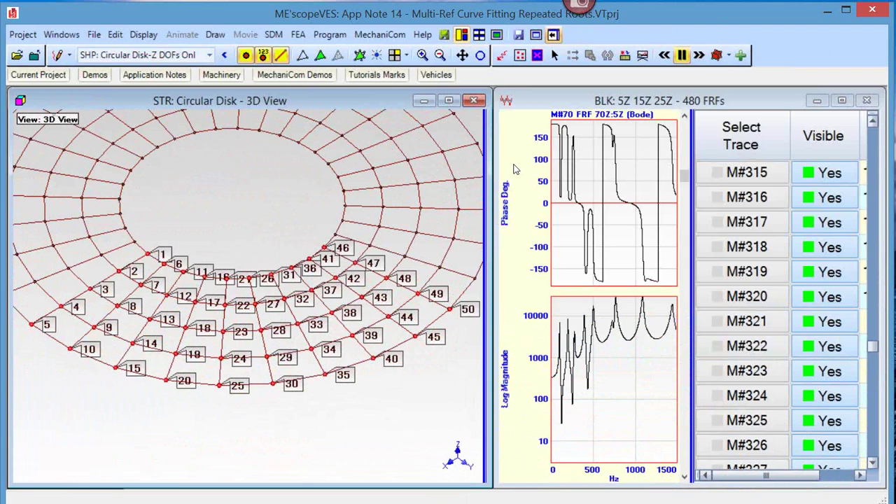
# Step: Animate the disk's shapes from the 5Z 15Z 25Z FRF data block and acknowledge the multiple-reference warning
pyautogui.rightClick(578, 241)
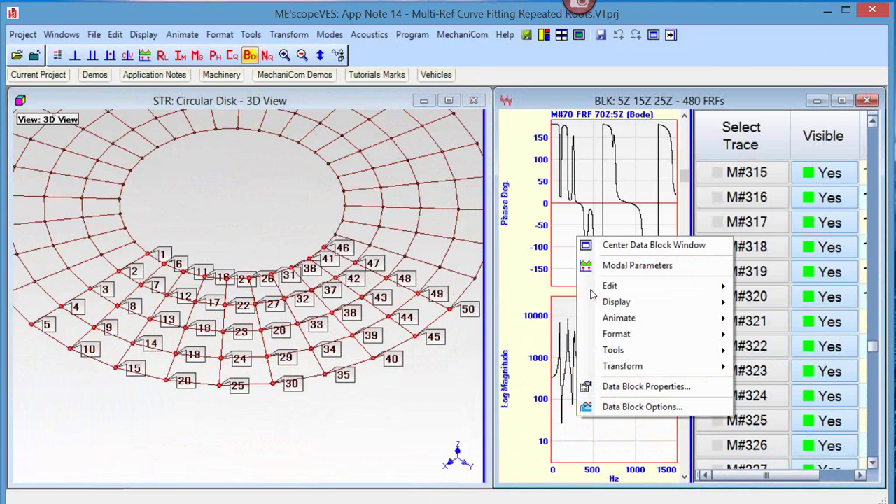
pyautogui.moveTo(592, 320)
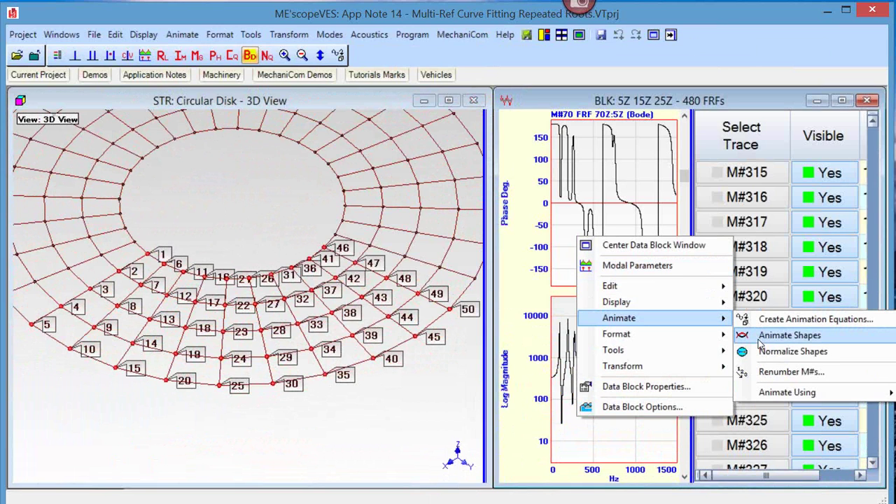
pyautogui.click(763, 336)
pyautogui.moveTo(658, 275); pyautogui.dragTo(738, 222)
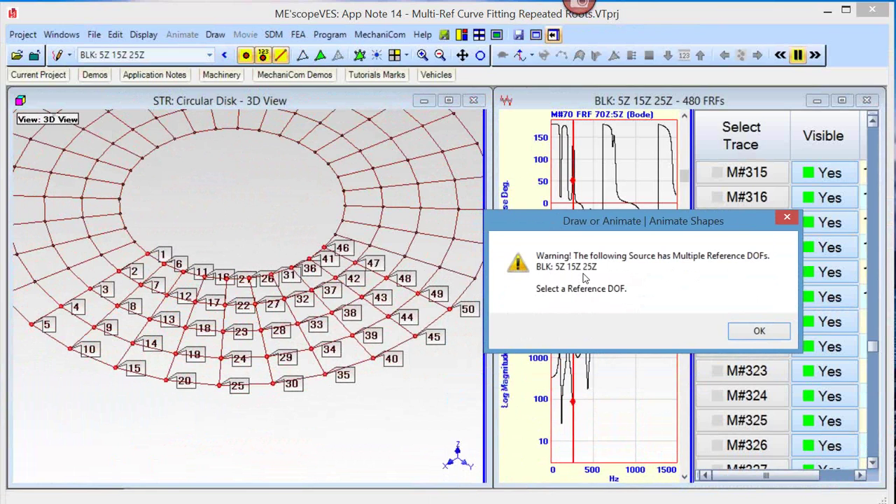
pyautogui.click(747, 330)
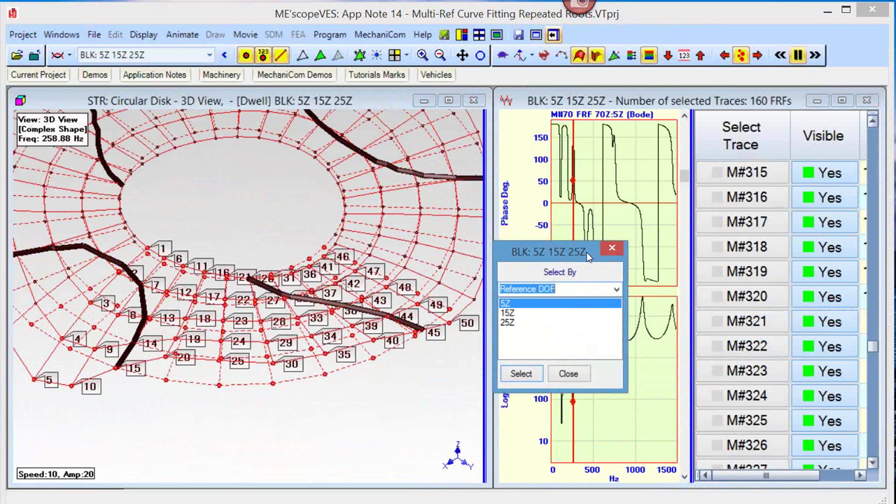
# Step: Resume the paused disk animation and reposition the Reference DOF selection dialog clear of the FRF plots
pyautogui.moveTo(587, 257); pyautogui.dragTo(663, 242)
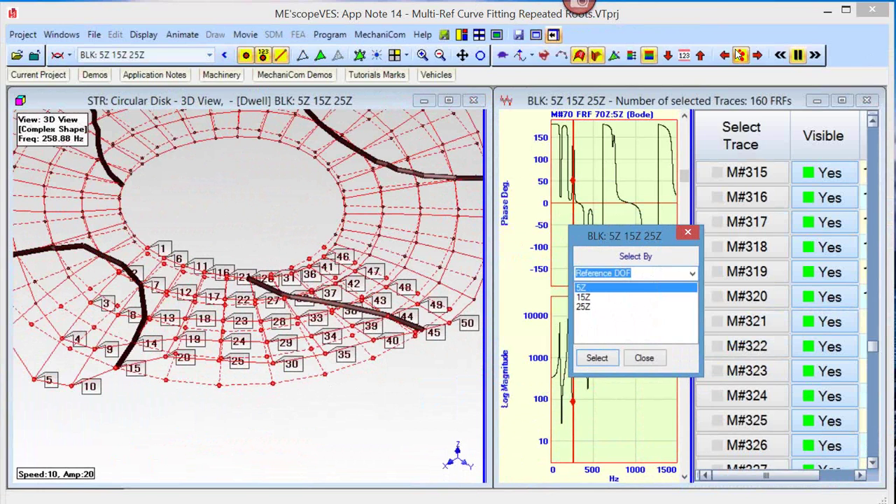
pyautogui.click(404, 193)
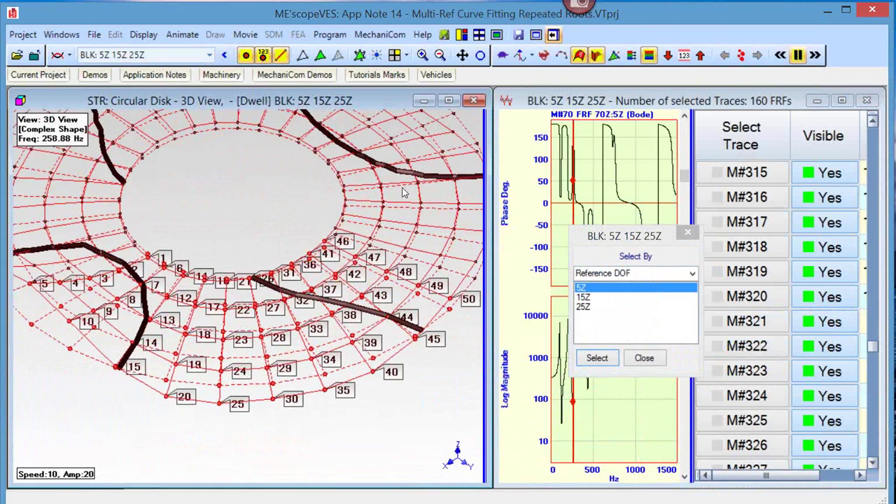
pyautogui.moveTo(291, 180); pyautogui.dragTo(483, 220)
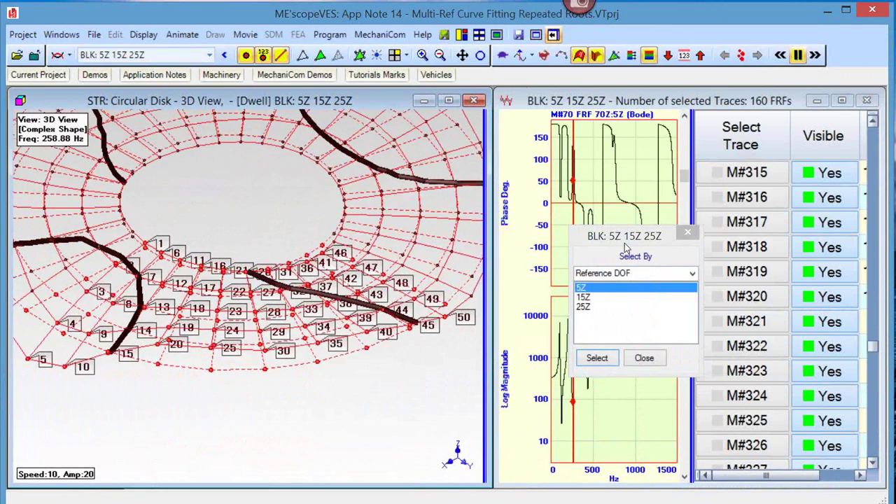
pyautogui.moveTo(625, 245); pyautogui.dragTo(762, 140)
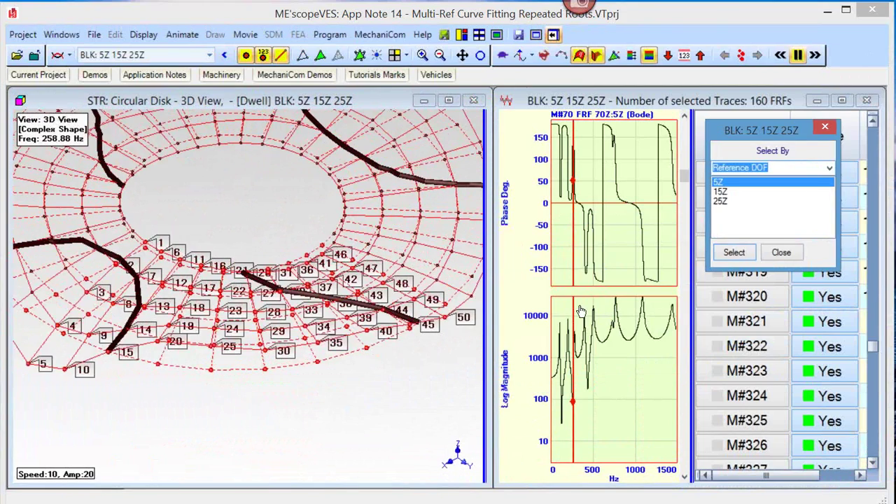
# Step: Place the line cursor near the first resonance peak of the FRFs, at about 103.55 Hz, to animate that shape
pyautogui.moveTo(580, 311); pyautogui.dragTo(560, 317)
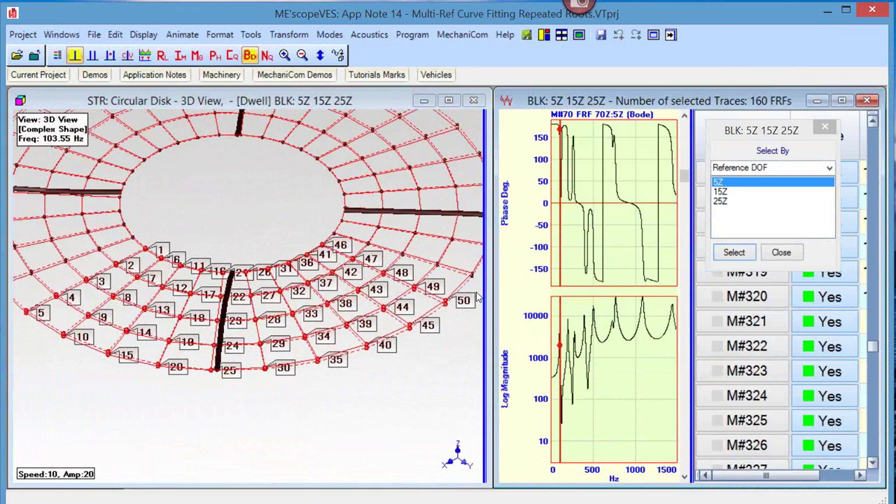
pyautogui.scroll(-5, 461, 284)
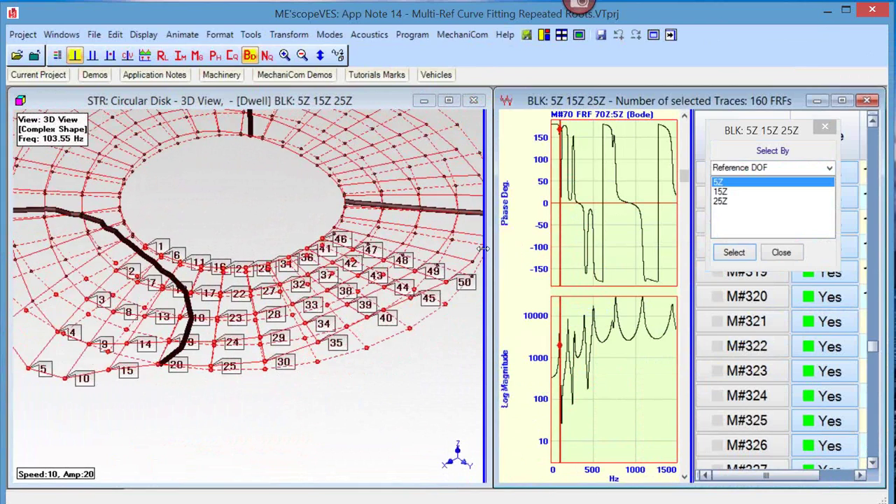
# Step: Zoom out and tilt the animated disk without point labels, and widen the FRF plot area
pyautogui.scroll(-2, 448, 261)
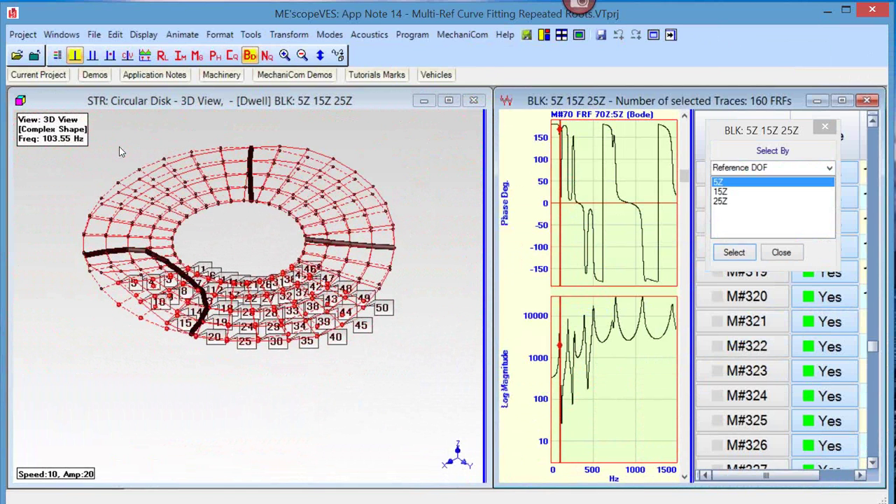
pyautogui.click(321, 216)
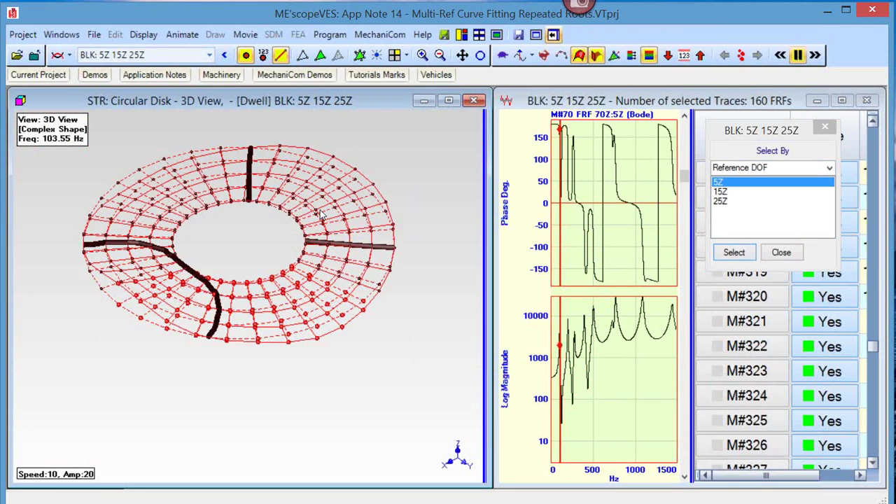
pyautogui.moveTo(340, 226); pyautogui.dragTo(335, 208)
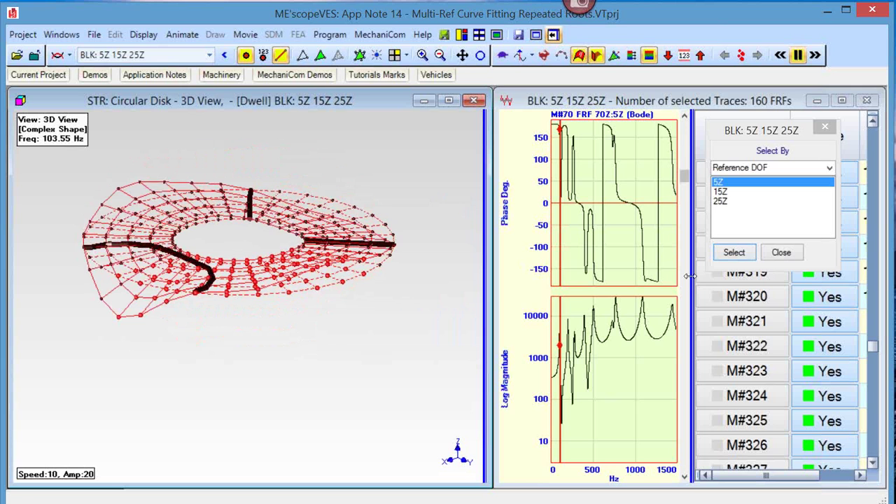
pyautogui.moveTo(689, 277); pyautogui.dragTo(743, 276)
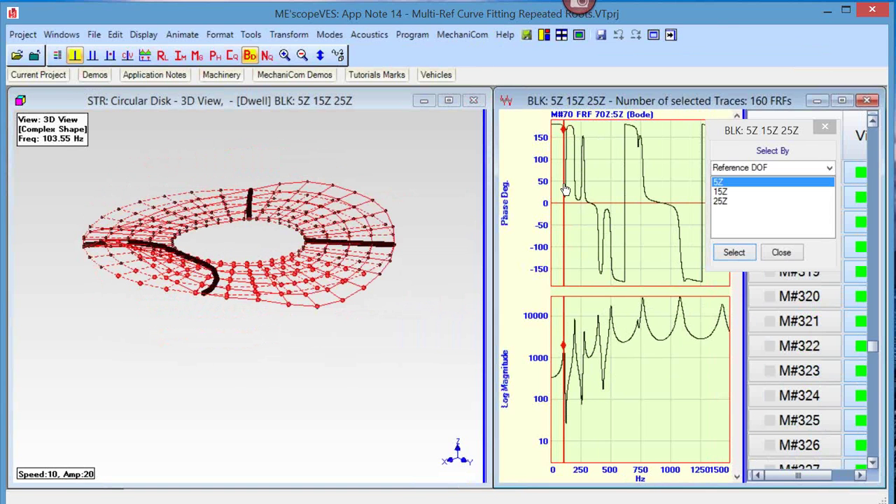
# Step: Zoom the FRFs in on the range up to about 260 Hz and place the line cursor just before the first peak
pyautogui.moveTo(566, 189); pyautogui.dragTo(562, 174)
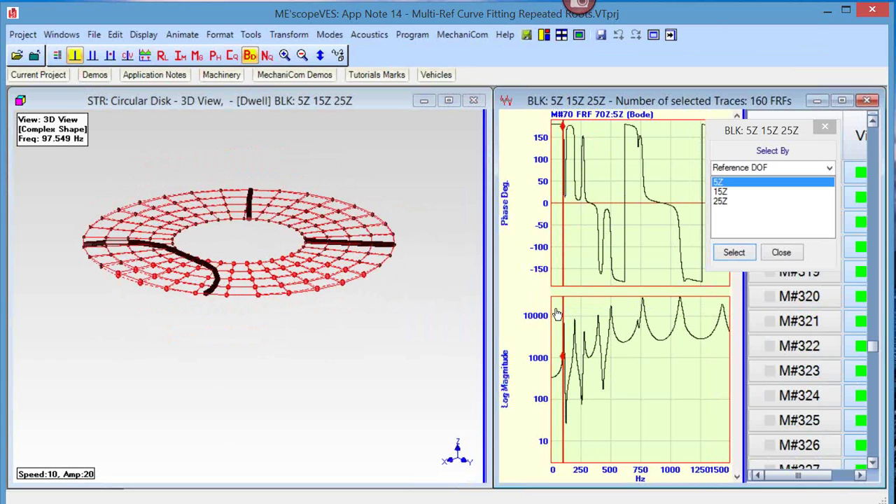
pyautogui.moveTo(560, 311); pyautogui.dragTo(565, 302)
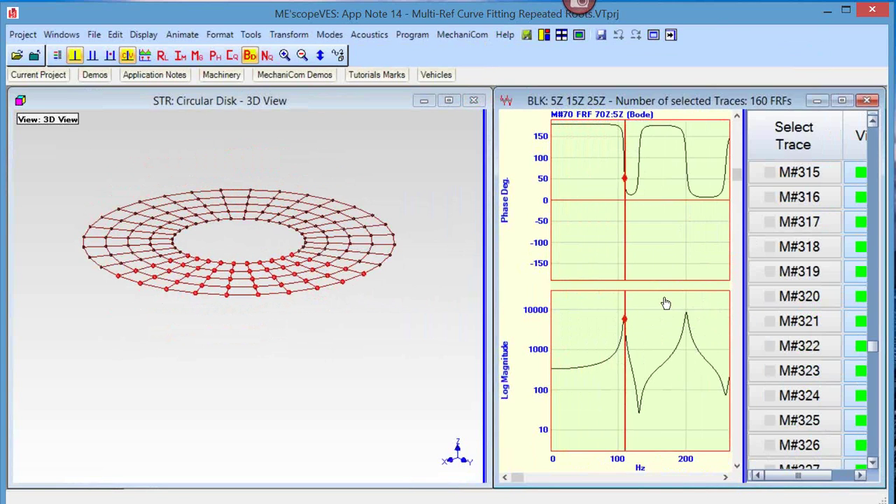
pyautogui.click(624, 308)
pyautogui.moveTo(624, 308); pyautogui.dragTo(623, 307)
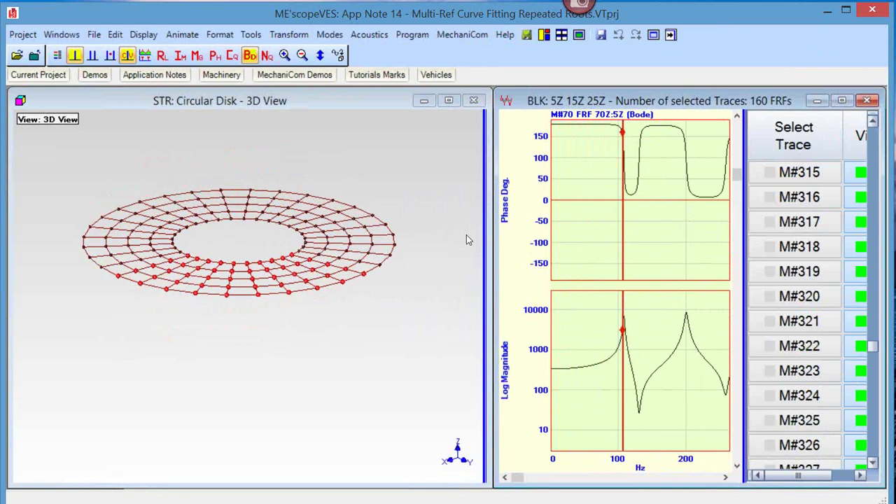
# Step: Animate the disk's shapes again and fine-tune the line cursor to about 107.3 Hz at the first peak
pyautogui.rightClick(440, 204)
pyautogui.moveTo(490, 262)
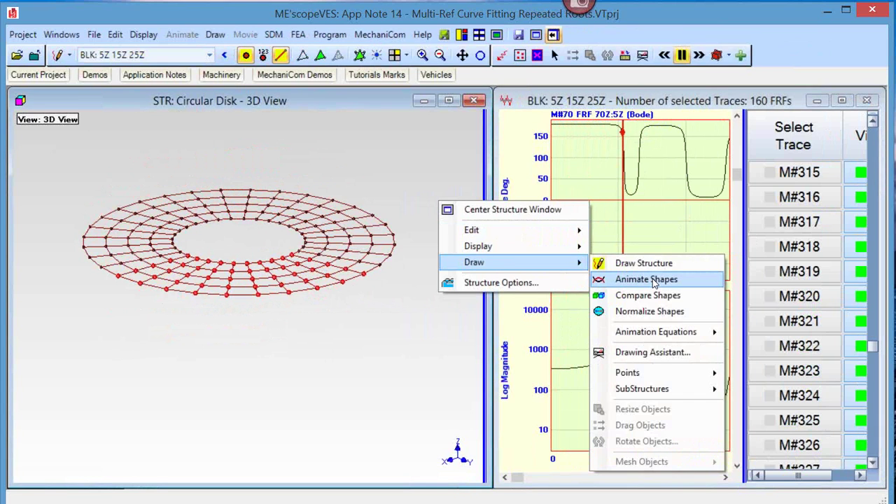
pyautogui.click(654, 279)
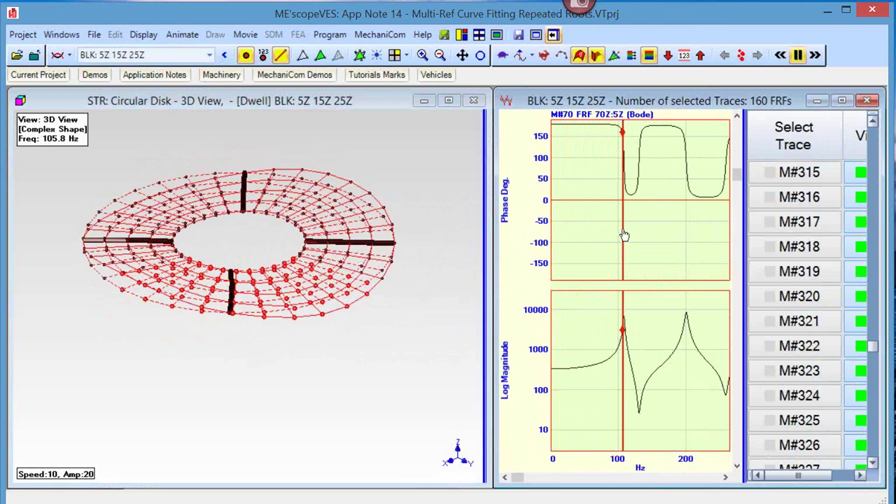
pyautogui.moveTo(622, 236); pyautogui.dragTo(624, 232)
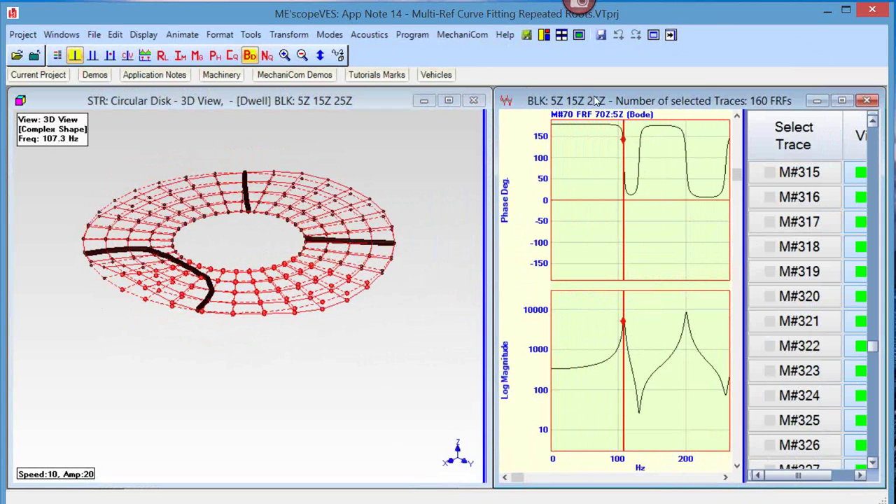
# Step: Set up FRF trace selection by Reference DOF and move its dialog clear of the first resonance peak
pyautogui.moveTo(593, 101); pyautogui.dragTo(593, 87)
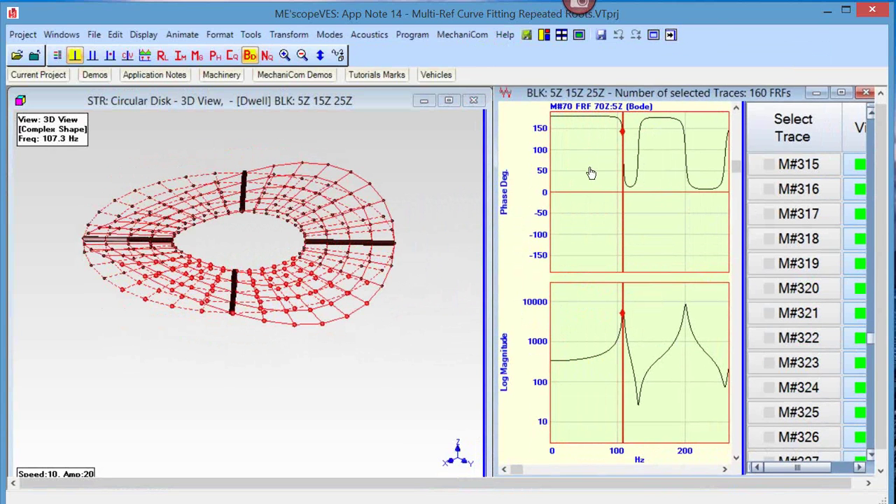
pyautogui.rightClick(595, 210)
pyautogui.moveTo(600, 217)
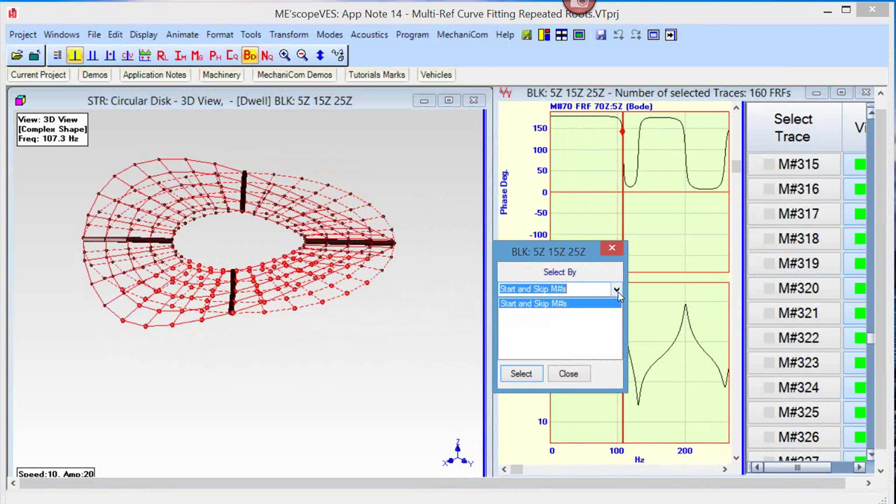
pyautogui.click(616, 290)
pyautogui.click(582, 350)
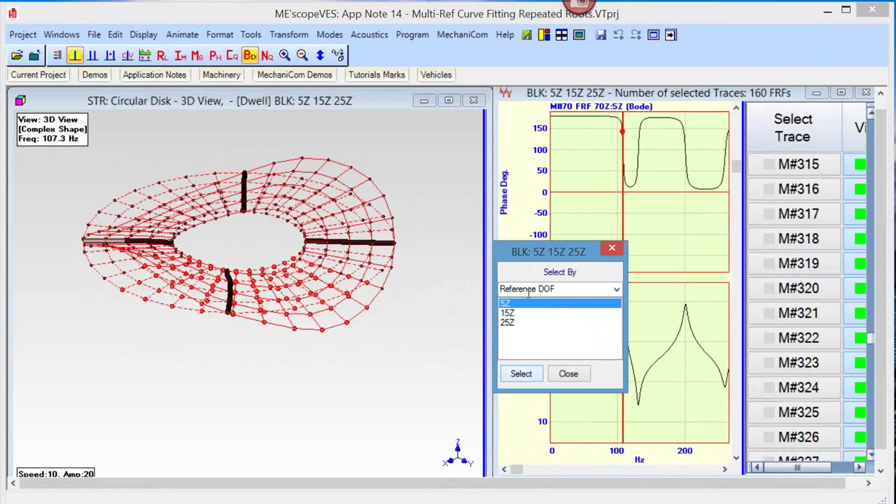
pyautogui.moveTo(560, 250); pyautogui.dragTo(779, 167)
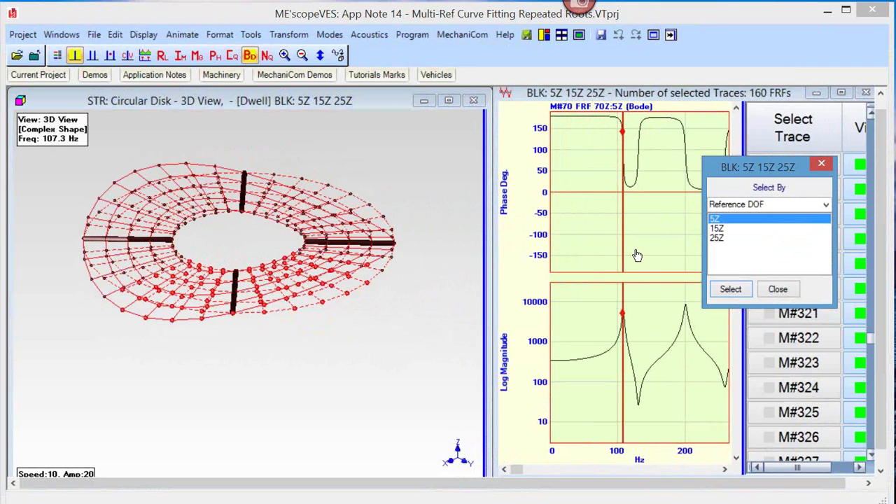
# Step: Compare the disk's 107.3 Hz shape for references 15Z, 5Z and 25Z by selecting each reference's FRFs in turn
pyautogui.click(718, 228)
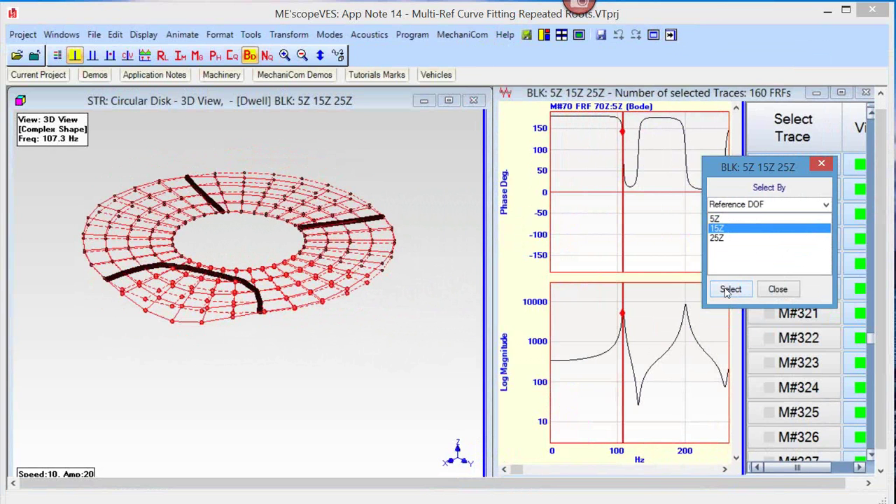
pyautogui.press('Up')
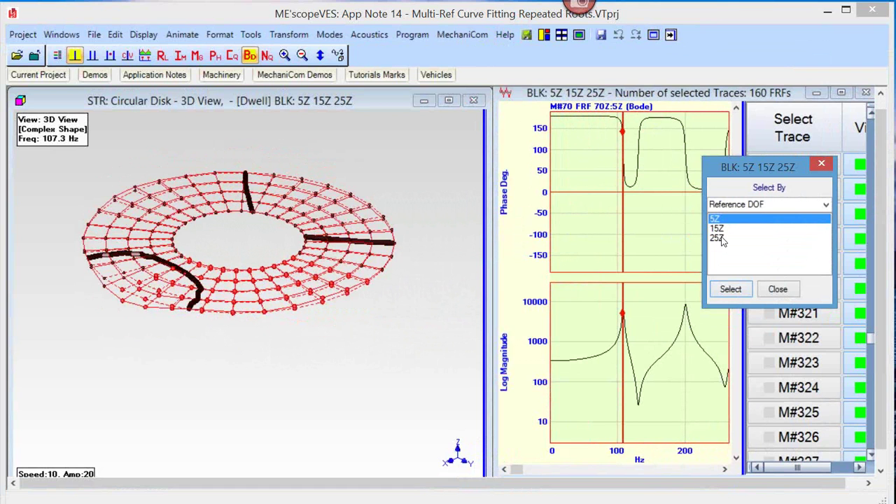
pyautogui.click(721, 239)
pyautogui.click(730, 290)
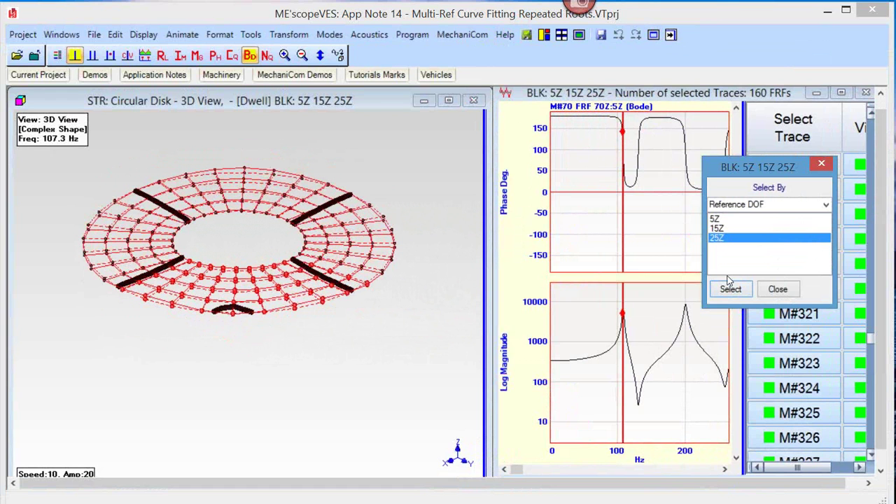
pyautogui.click(732, 219)
pyautogui.click(732, 294)
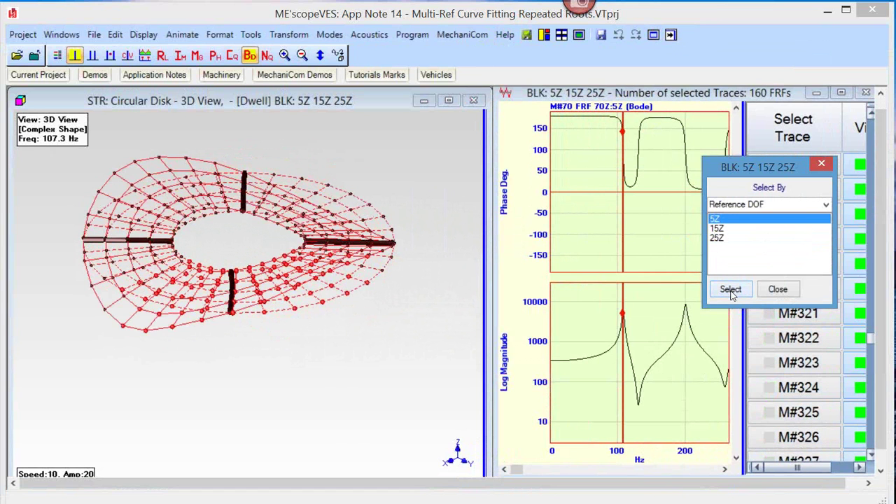
pyautogui.click(727, 228)
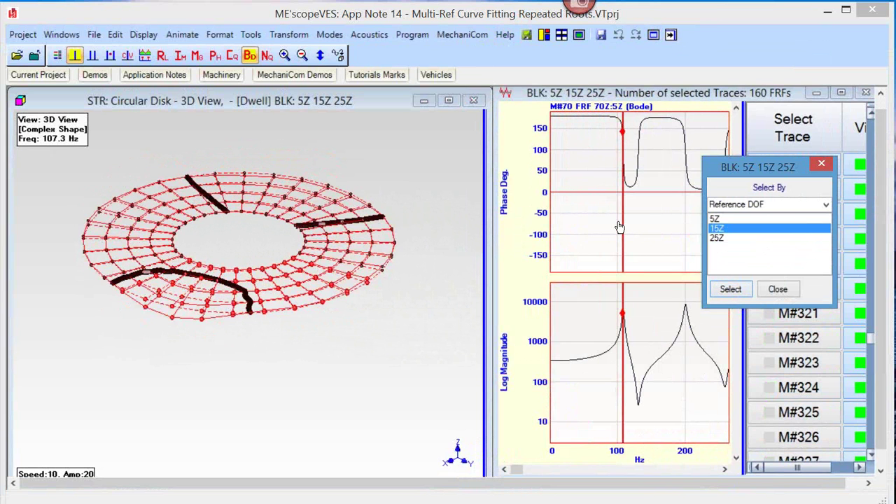
# Step: Place the line cursor on the second resonance peak, at about 199.6 Hz, and view the animated shape from a rotated angle
pyautogui.moveTo(664, 227); pyautogui.dragTo(688, 229)
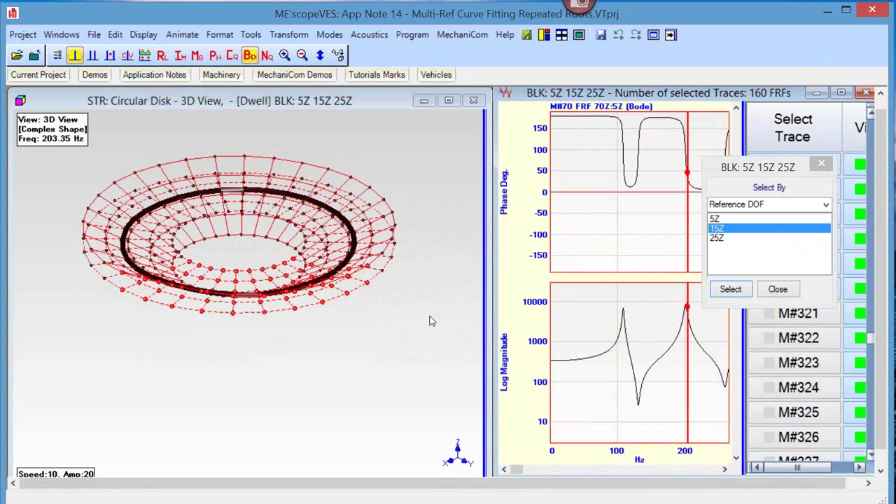
pyautogui.click(413, 360)
pyautogui.moveTo(412, 355); pyautogui.dragTo(471, 317)
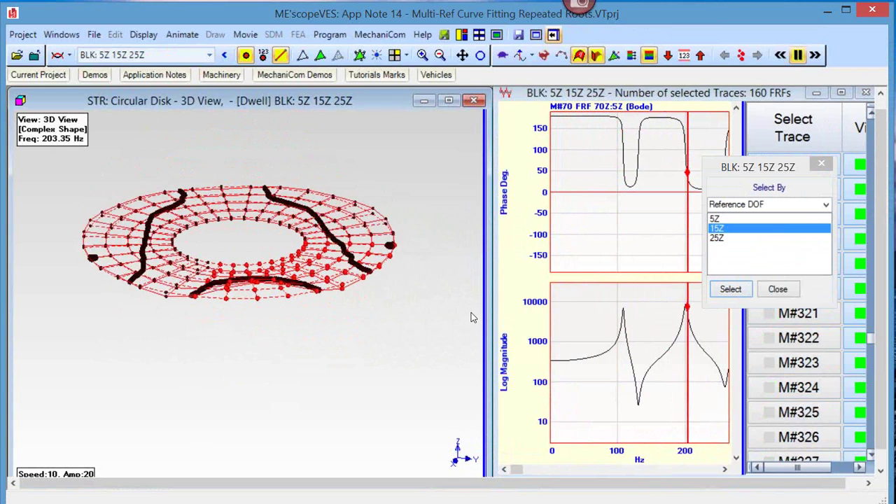
pyautogui.click(693, 207)
pyautogui.moveTo(690, 208); pyautogui.dragTo(687, 210)
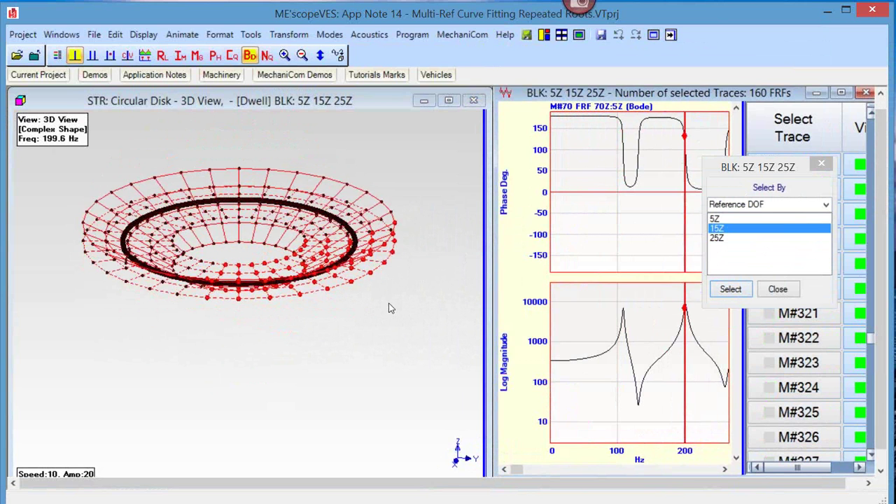
pyautogui.click(366, 321)
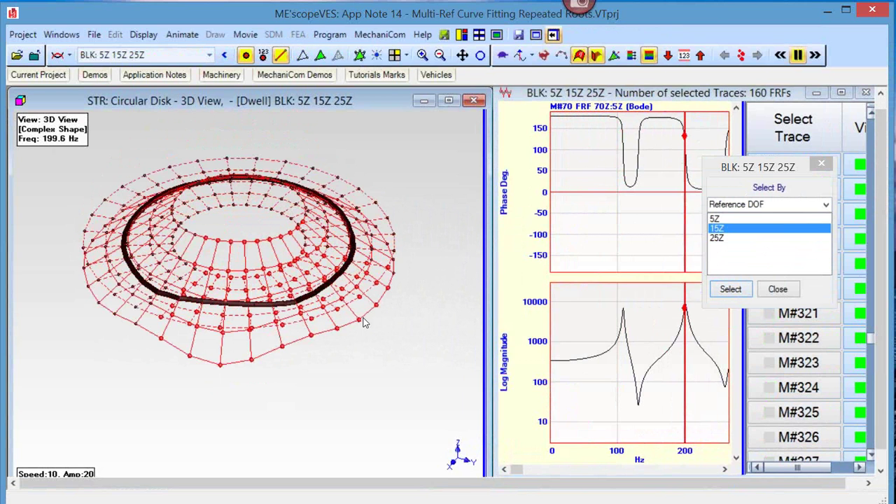
# Step: Compare the disk's second-peak shape for references 5Z and 25Z, and end the shape animation
pyautogui.click(715, 219)
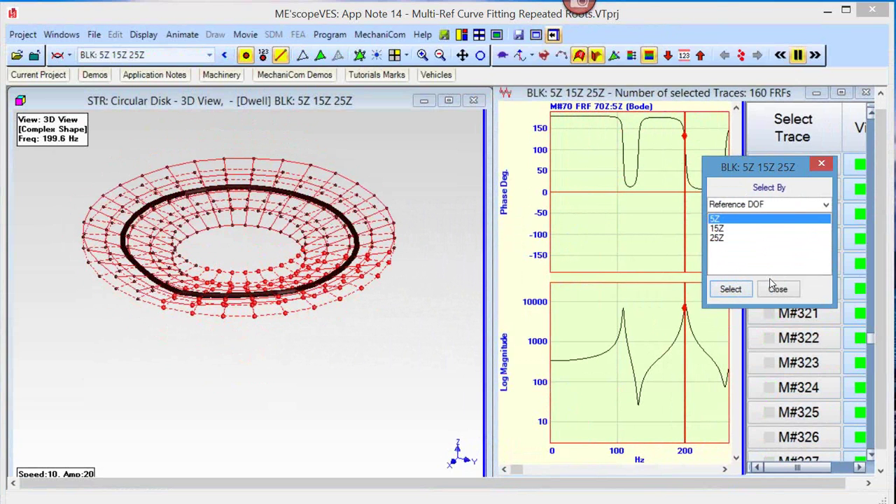
pyautogui.click(210, 355)
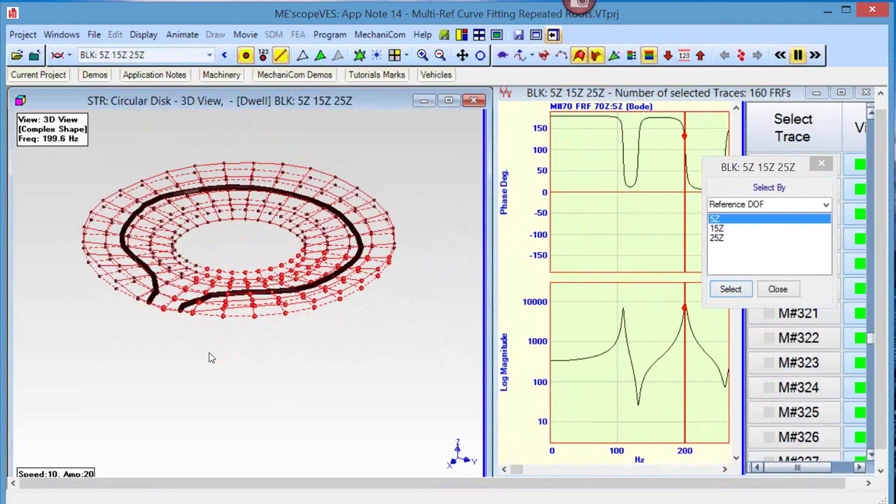
pyautogui.click(716, 238)
pyautogui.click(735, 291)
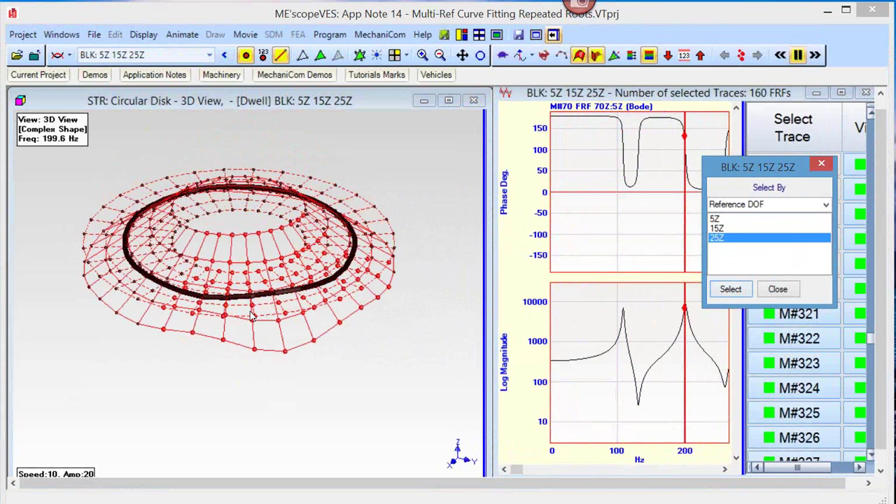
pyautogui.click(294, 317)
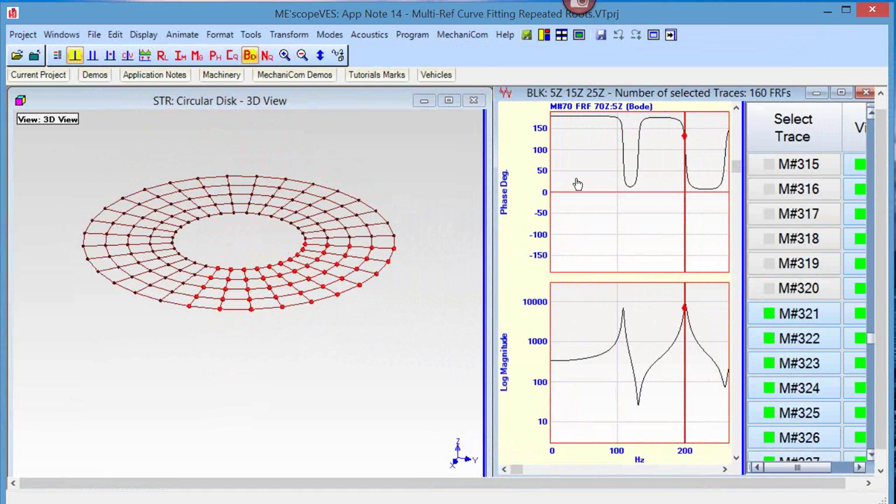
# Step: Open modal parameter estimation for the FRFs, restore the full frequency range, and enlarge the FRF pane above the CMIFs
pyautogui.rightClick(591, 198)
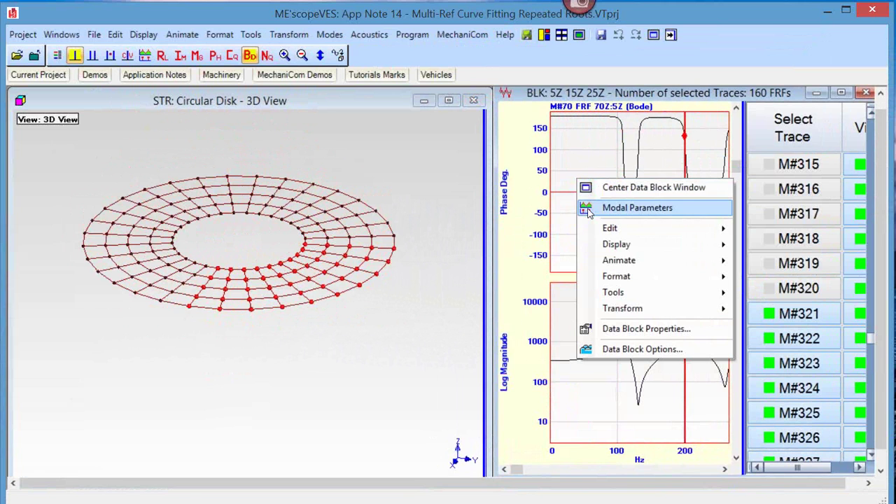
pyautogui.click(601, 207)
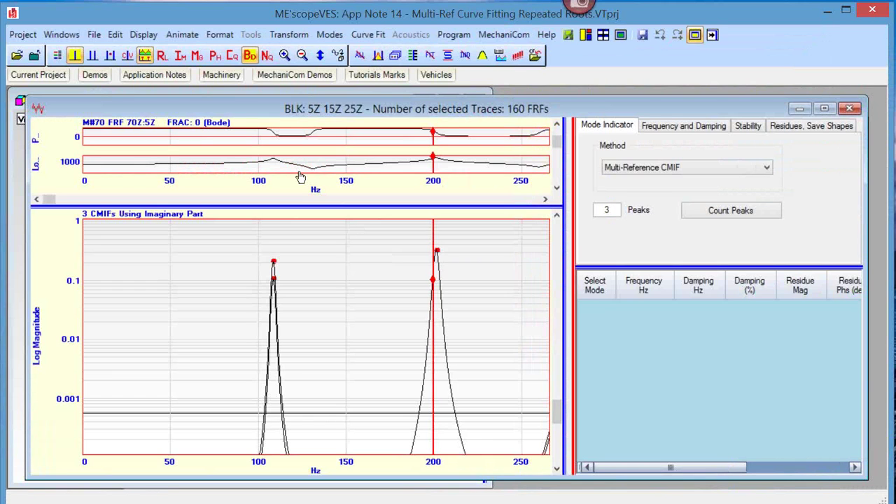
pyautogui.click(302, 56)
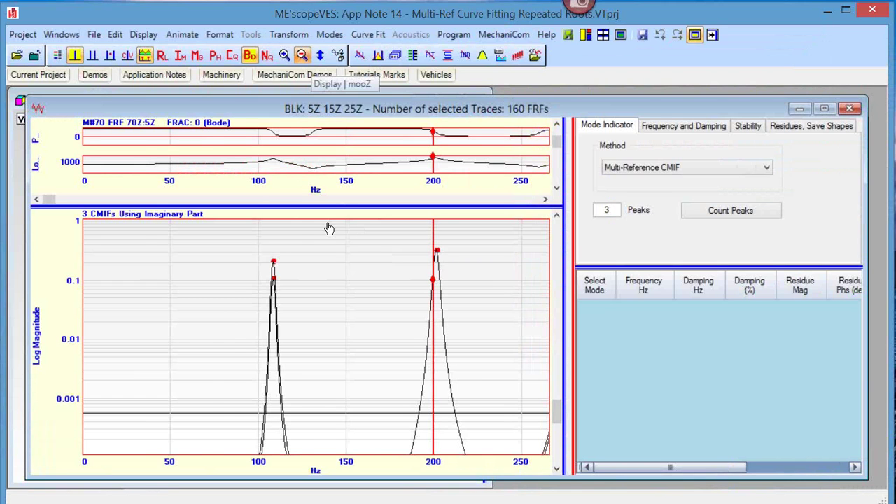
pyautogui.moveTo(335, 202); pyautogui.dragTo(322, 333)
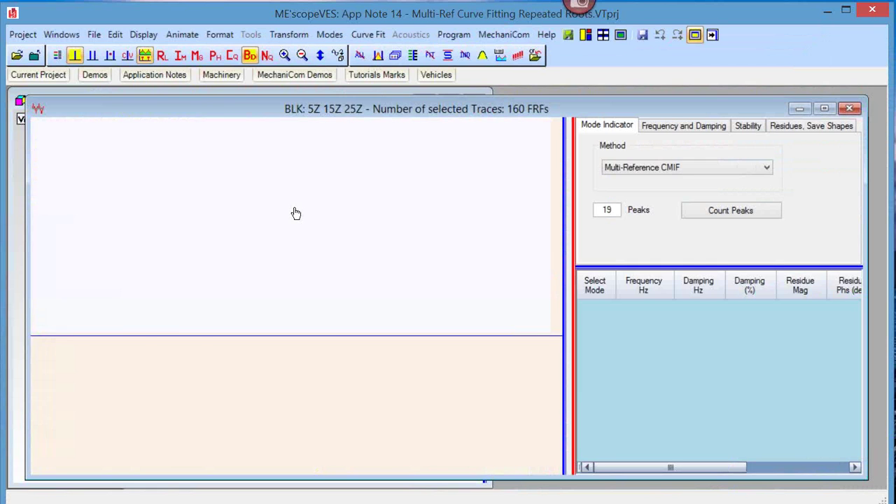
# Step: Display only the FRF magnitude above the CMIFs and bring up trace M#264, FRF 104Z:15Z
pyautogui.rightClick(312, 183)
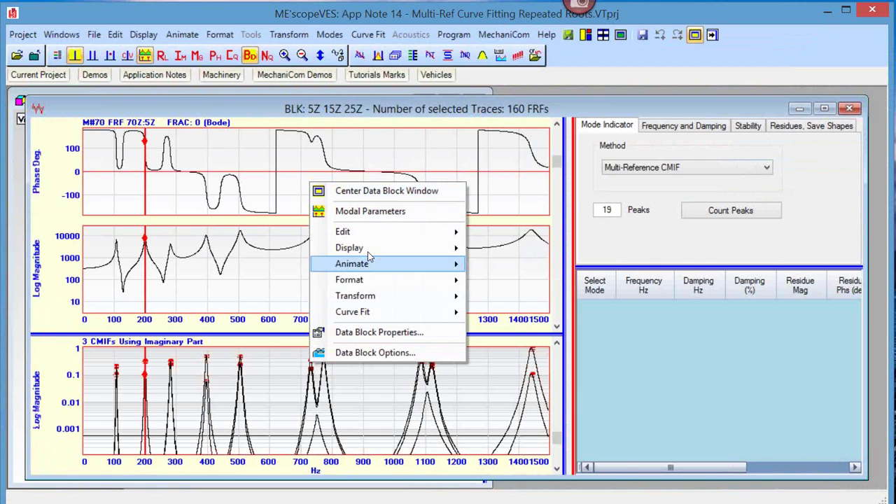
pyautogui.moveTo(388, 247)
pyautogui.click(557, 350)
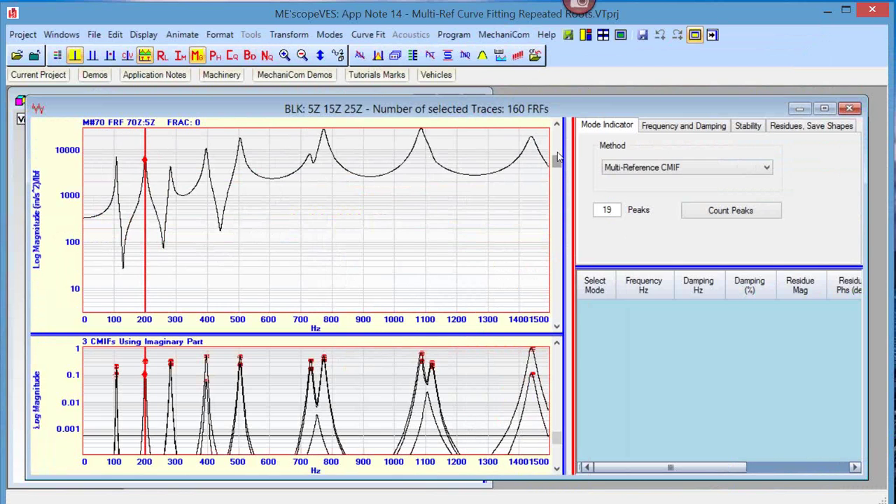
pyautogui.moveTo(557, 158); pyautogui.dragTo(559, 162)
pyautogui.moveTo(559, 163); pyautogui.dragTo(556, 233)
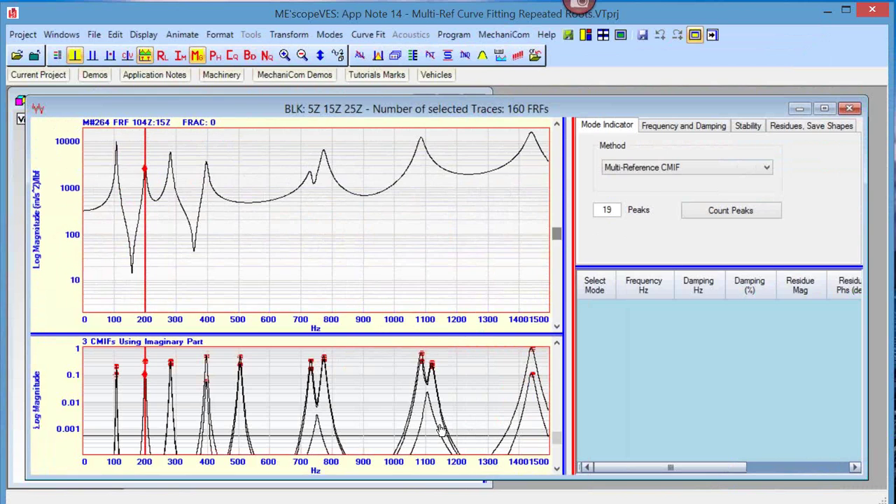
pyautogui.rightClick(257, 255)
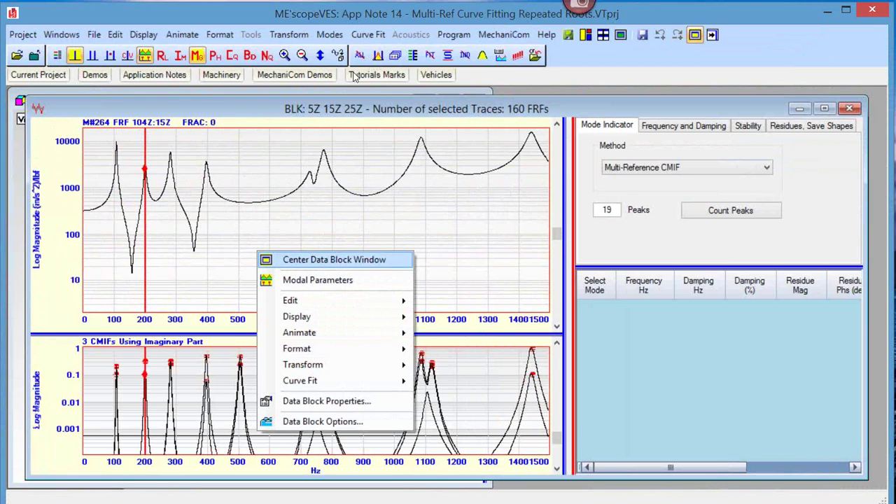
# Step: Delete all existing curve-fit data from the FRF data block and remove the line cursor
pyautogui.click(383, 169)
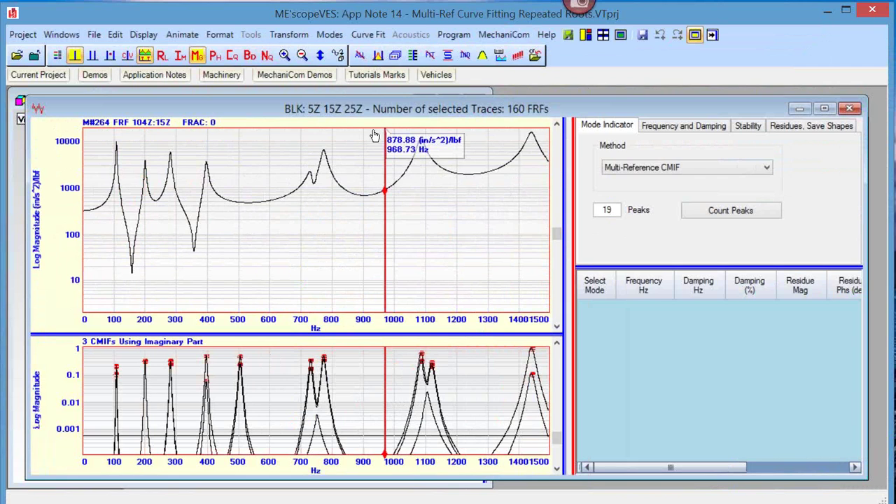
pyautogui.click(360, 56)
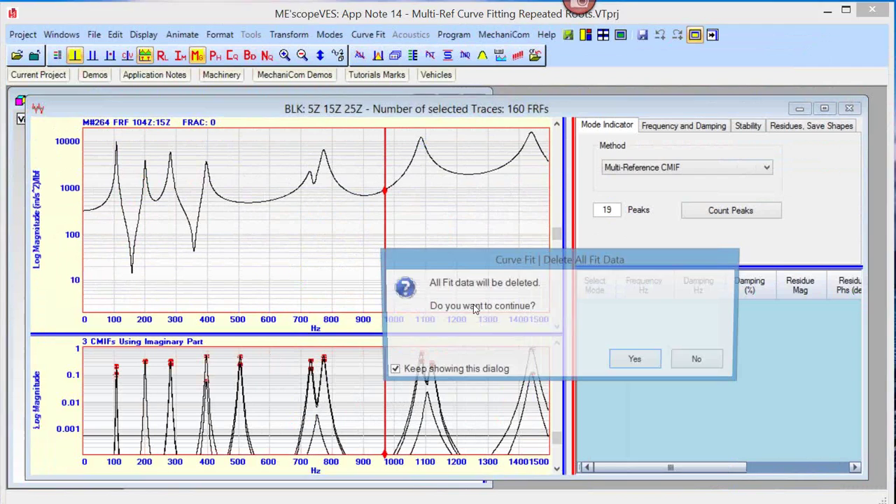
pyautogui.press('Return')
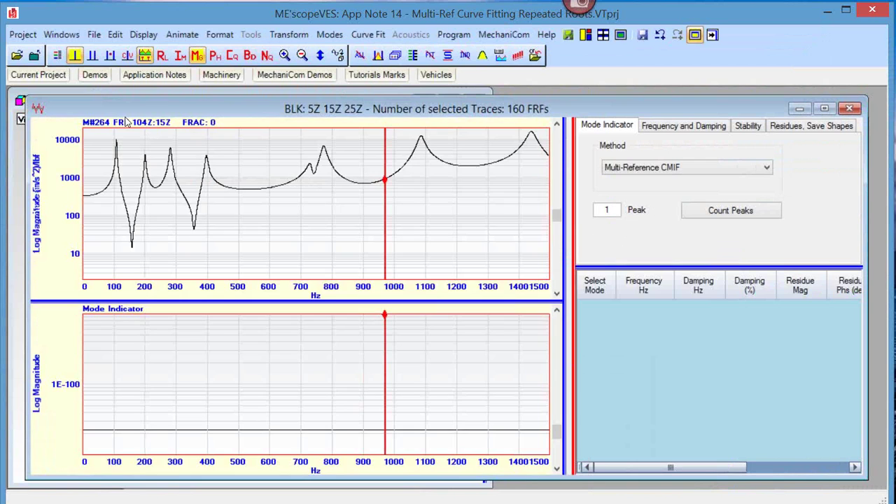
pyautogui.click(77, 56)
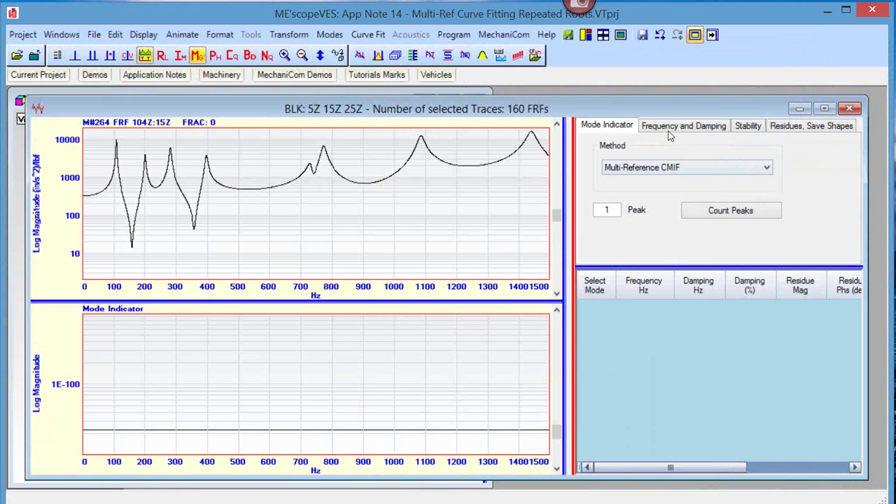
# Step: Count peaks with the Multi-Reference CMIF method using the imaginary part, un-selecting all traces for the calculation
pyautogui.click(739, 212)
pyautogui.click(698, 212)
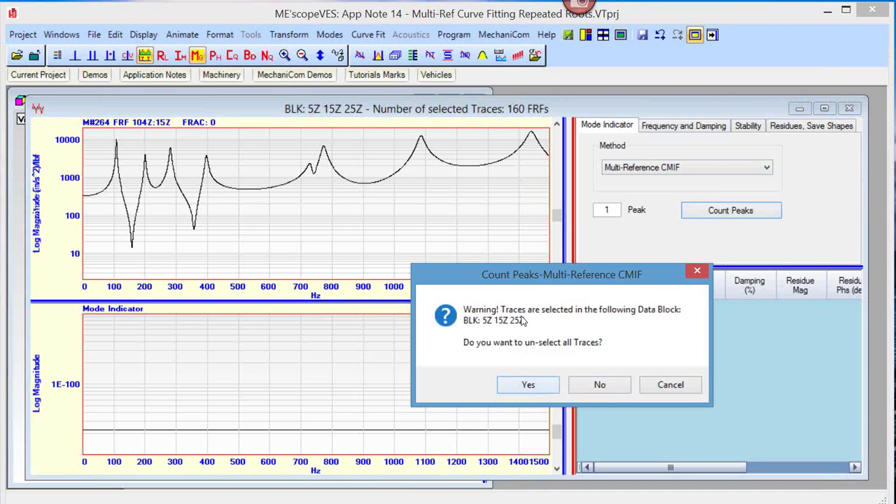
pyautogui.click(529, 386)
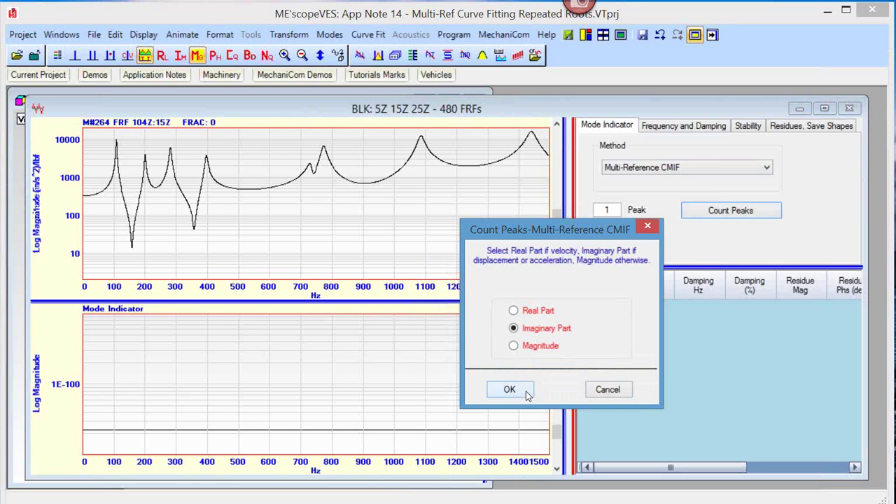
pyautogui.click(529, 394)
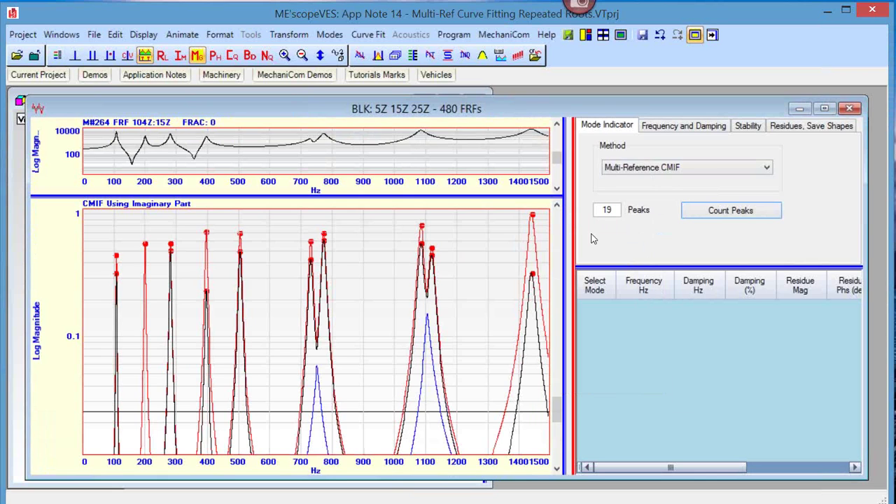
# Step: Inspect the CMIF peaks up close along the whole frequency range, restore the full range, and enlarge the FRF pane
pyautogui.click(285, 55)
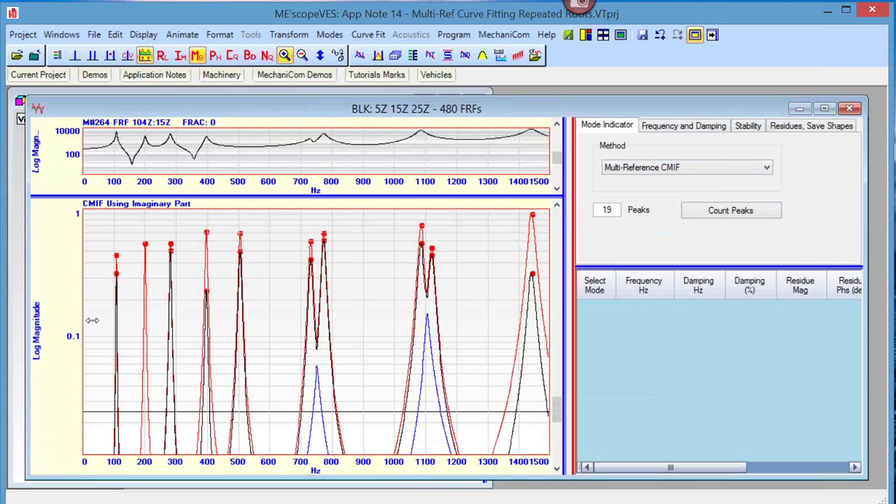
pyautogui.moveTo(92, 320); pyautogui.dragTo(219, 342)
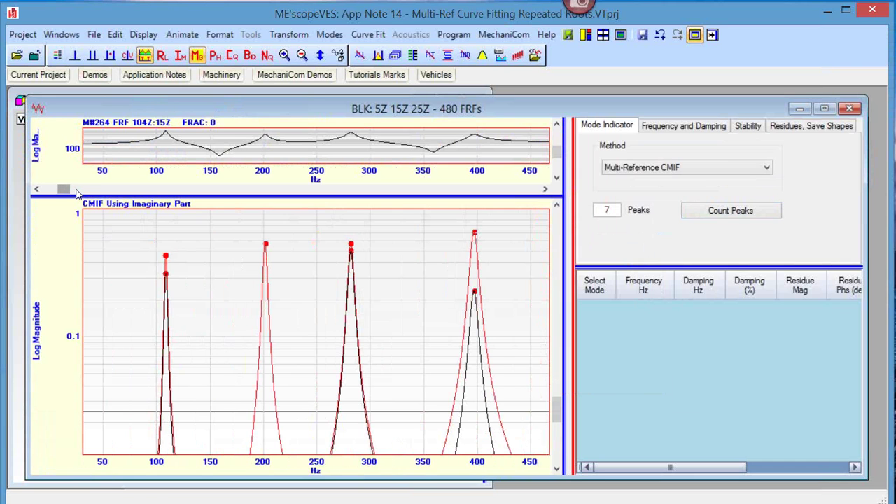
pyautogui.moveTo(63, 189); pyautogui.dragTo(577, 225)
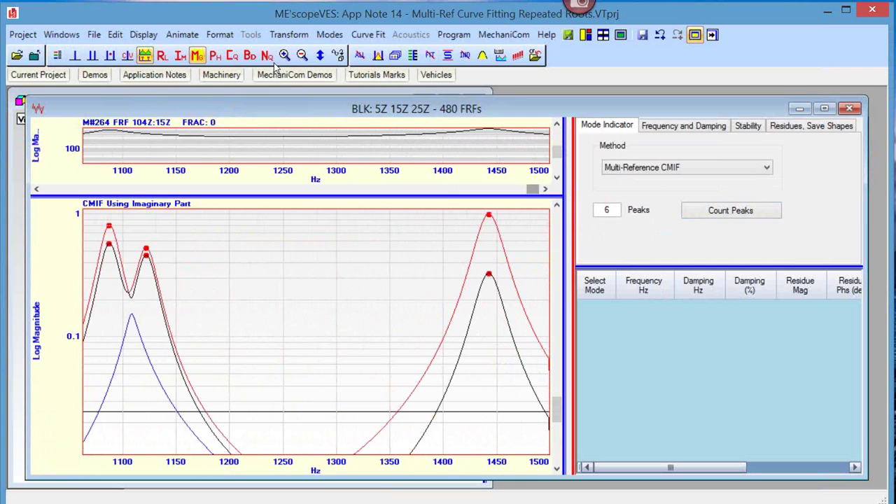
pyautogui.click(302, 56)
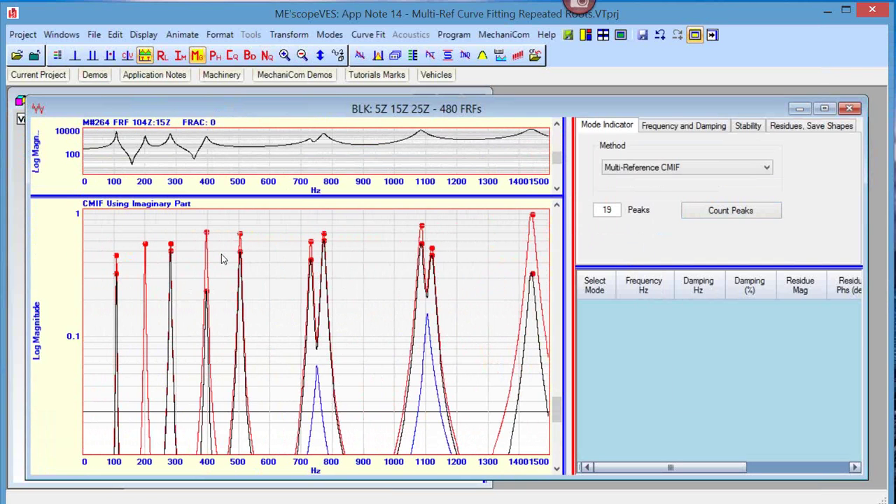
pyautogui.moveTo(237, 199); pyautogui.dragTo(263, 274)
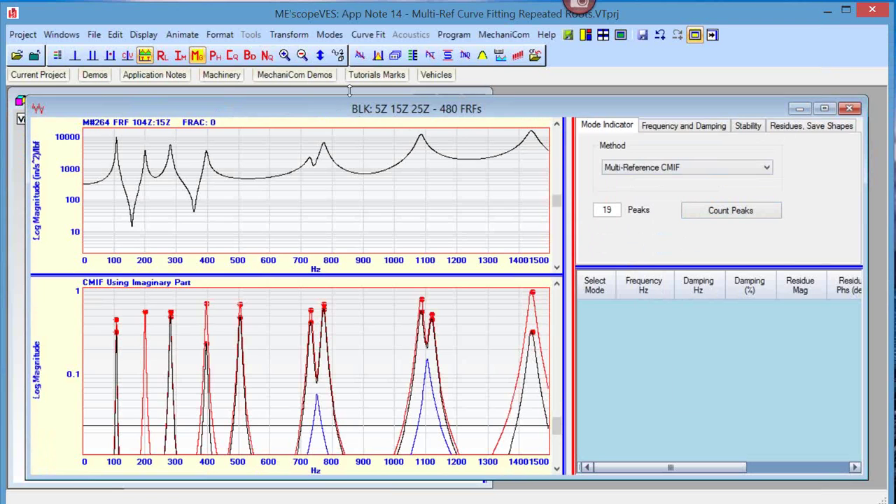
# Step: Curve fit the 19 modes in one operation with the Multi-Reference Polynomial method, estimating frequency, damping and residues
pyautogui.moveTo(389, 73)
pyautogui.click(791, 126)
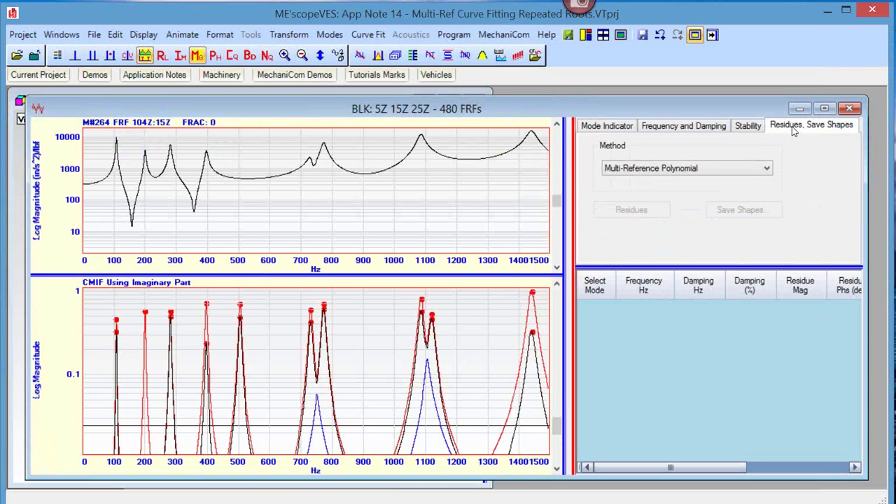
pyautogui.click(708, 125)
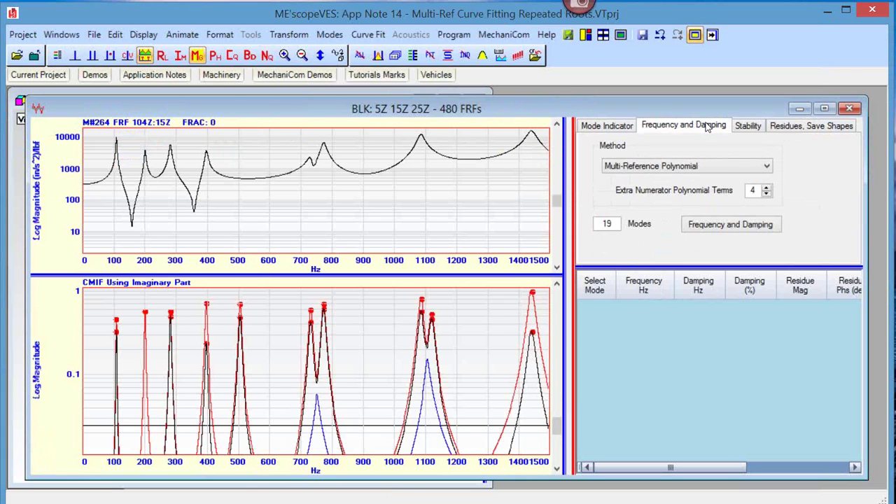
pyautogui.click(605, 127)
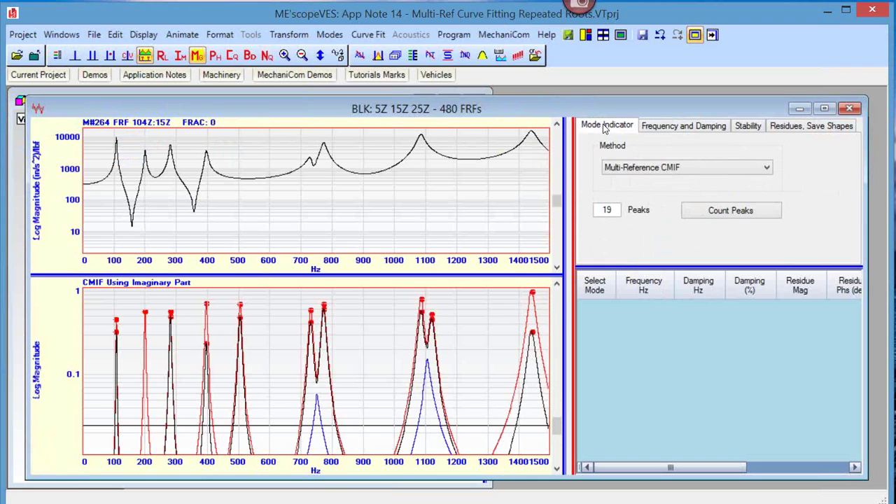
pyautogui.click(697, 133)
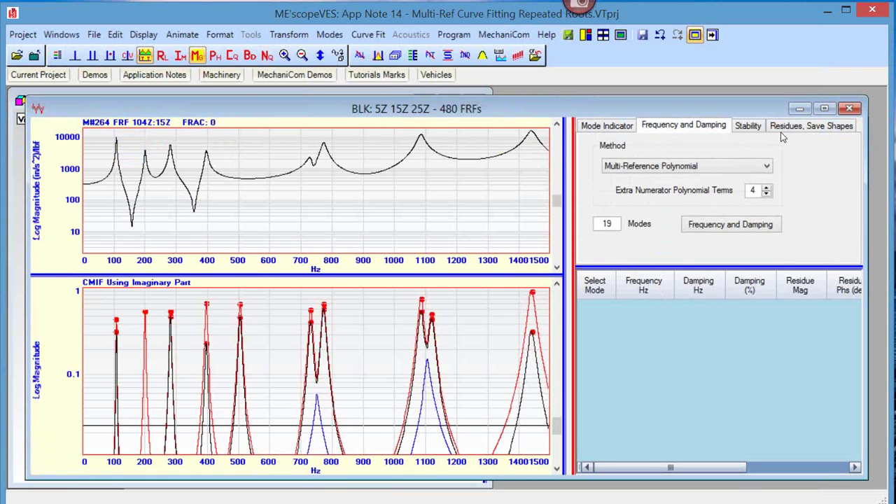
pyautogui.click(377, 56)
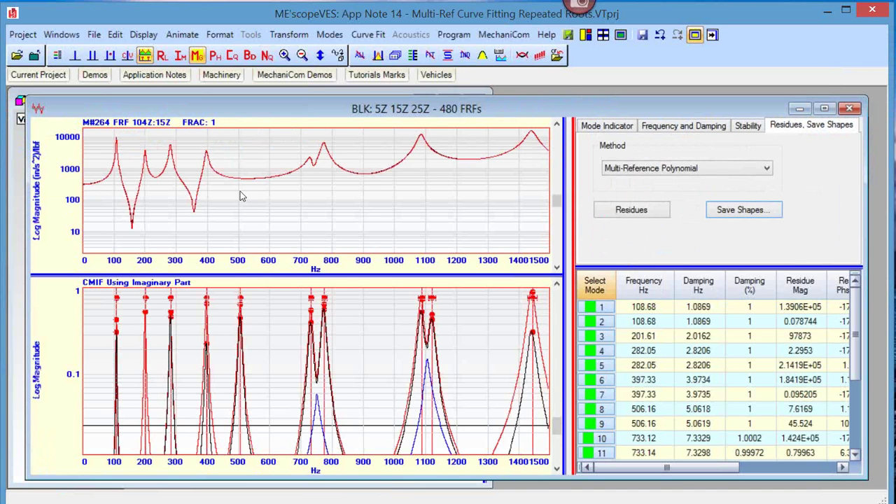
# Step: Examine the fit on trace M#380, FRF 60Z:25Z, and the full list of modal parameters in a widened table
pyautogui.click(554, 202)
pyautogui.moveTo(554, 202); pyautogui.dragTo(565, 229)
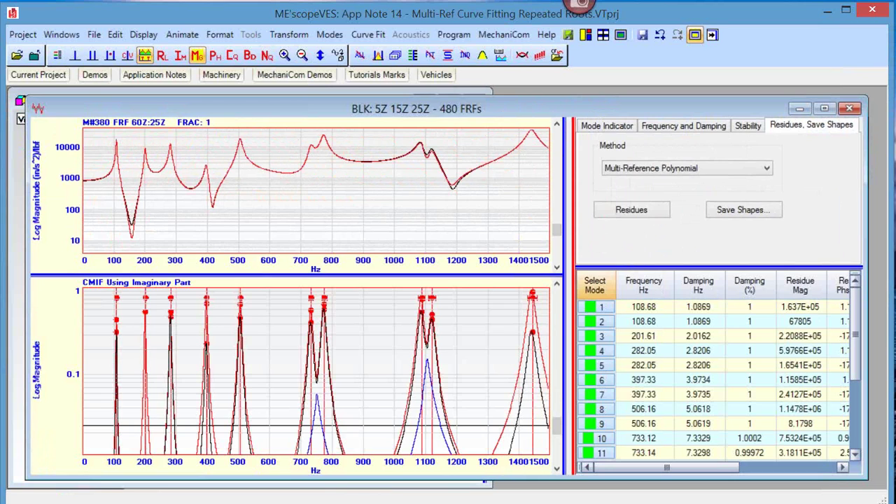
pyautogui.moveTo(857, 390); pyautogui.dragTo(854, 452)
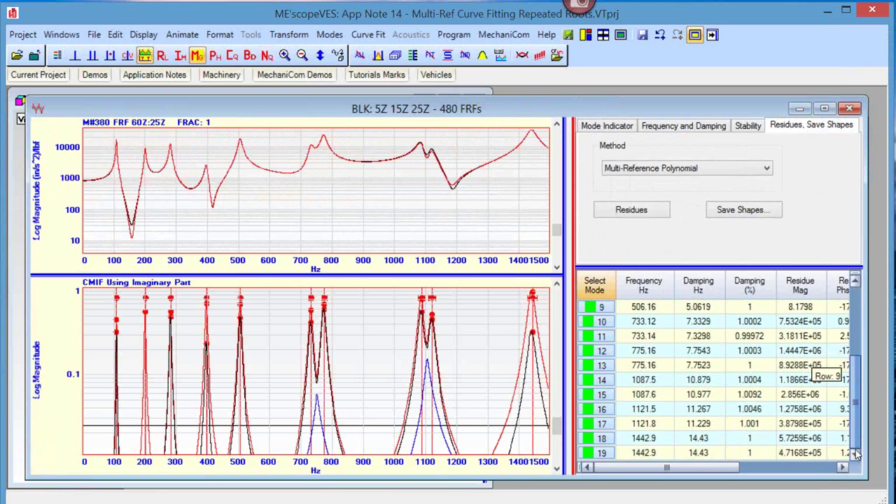
pyautogui.moveTo(862, 435); pyautogui.dragTo(873, 357)
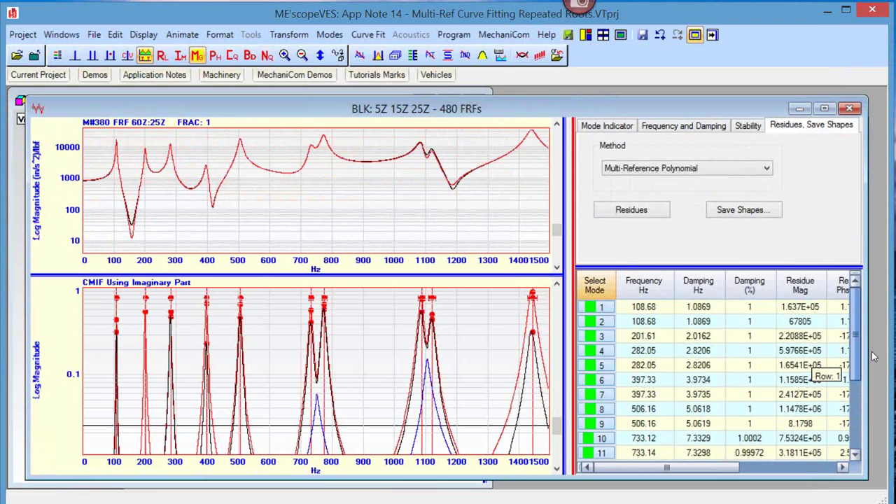
pyautogui.moveTo(873, 356); pyautogui.dragTo(878, 455)
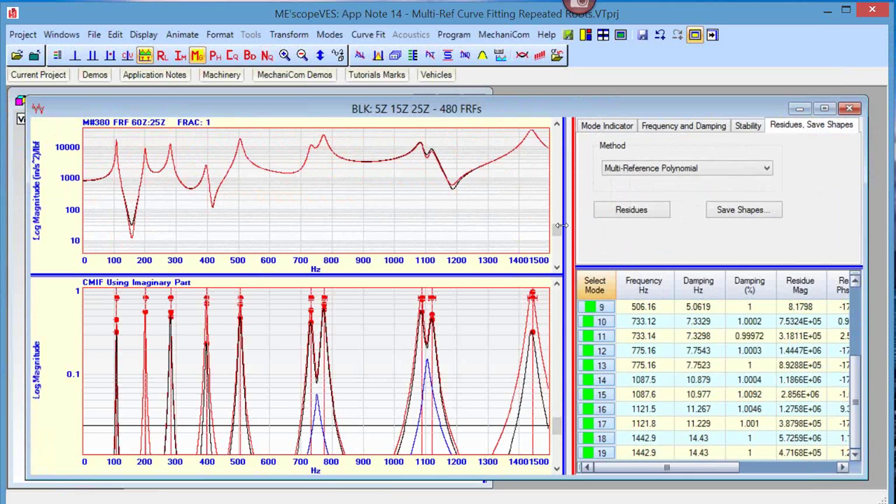
pyautogui.moveTo(561, 225); pyautogui.dragTo(552, 226)
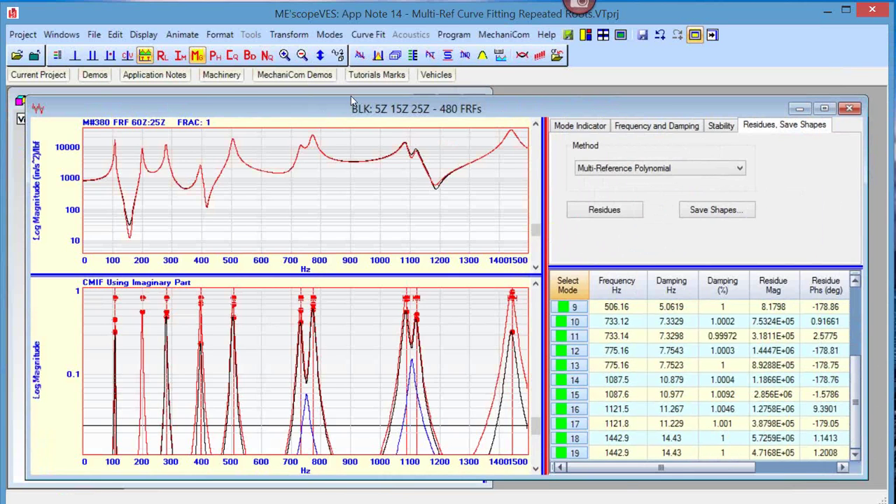
# Step: Show the Circular Disk beside the FRFs and animate the curve-fit shapes for reference 5Z
pyautogui.click(350, 96)
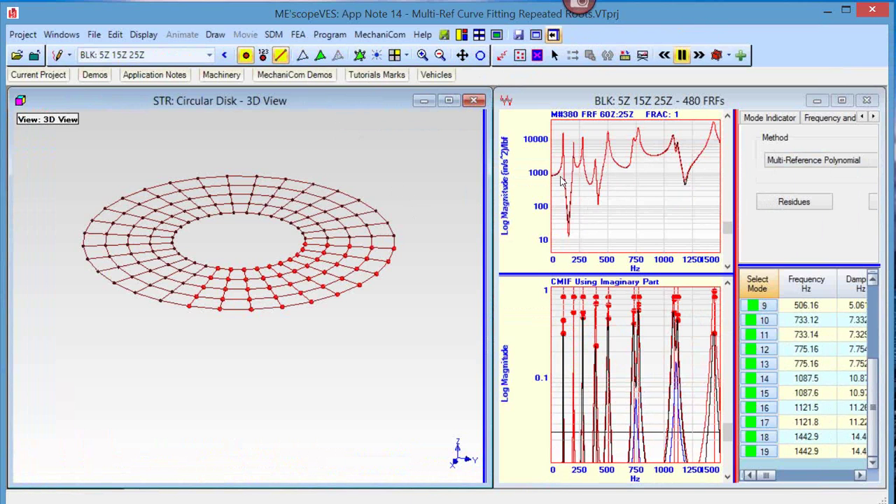
pyautogui.click(651, 196)
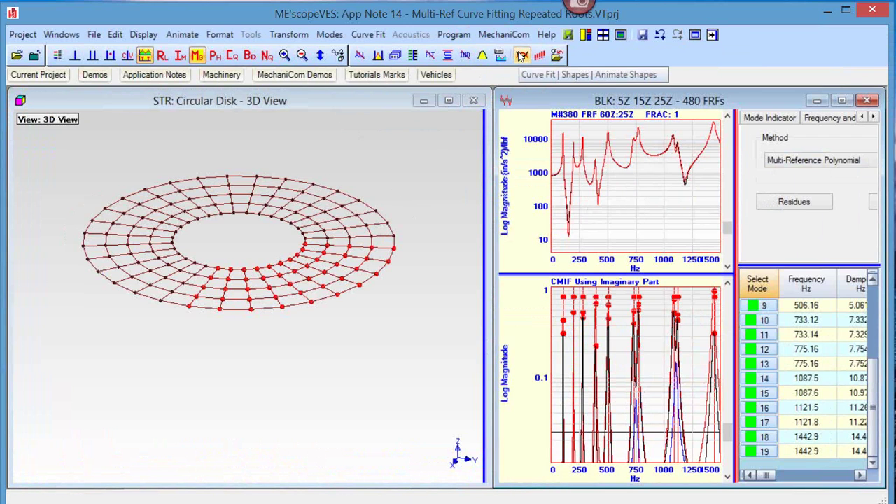
pyautogui.click(521, 56)
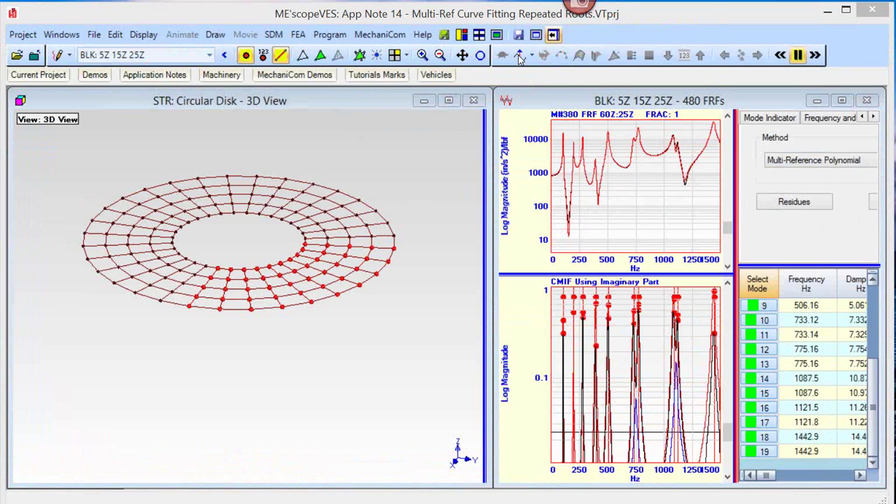
pyautogui.moveTo(553, 277); pyautogui.dragTo(548, 230)
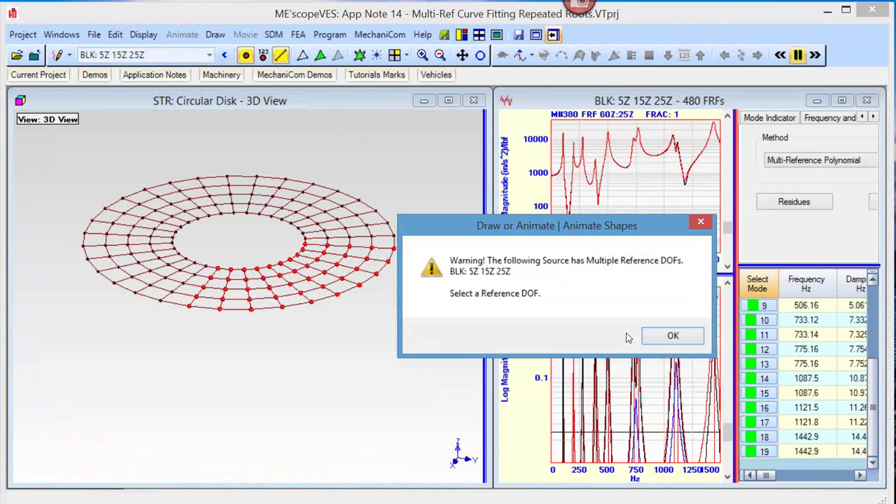
pyautogui.click(658, 340)
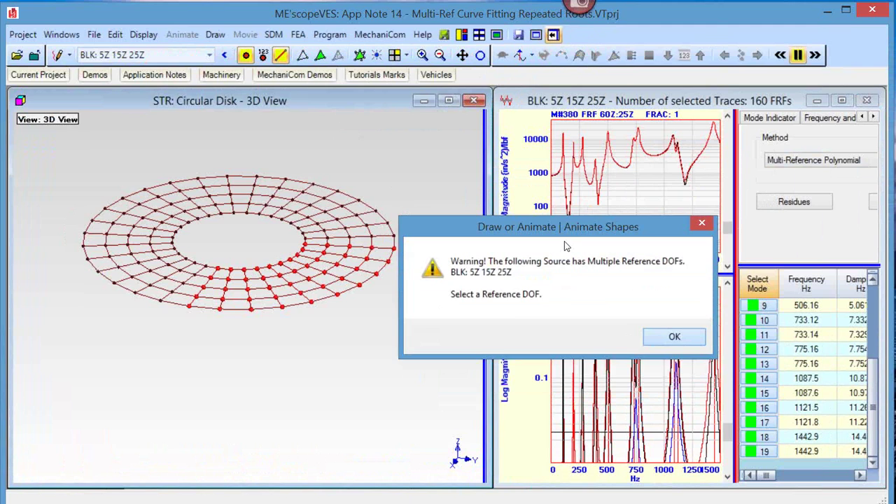
pyautogui.moveTo(588, 251); pyautogui.dragTo(815, 164)
# Step: View the animated 108.68 Hz shape of the disk enlarged and from a rotated angle
pyautogui.click(267, 310)
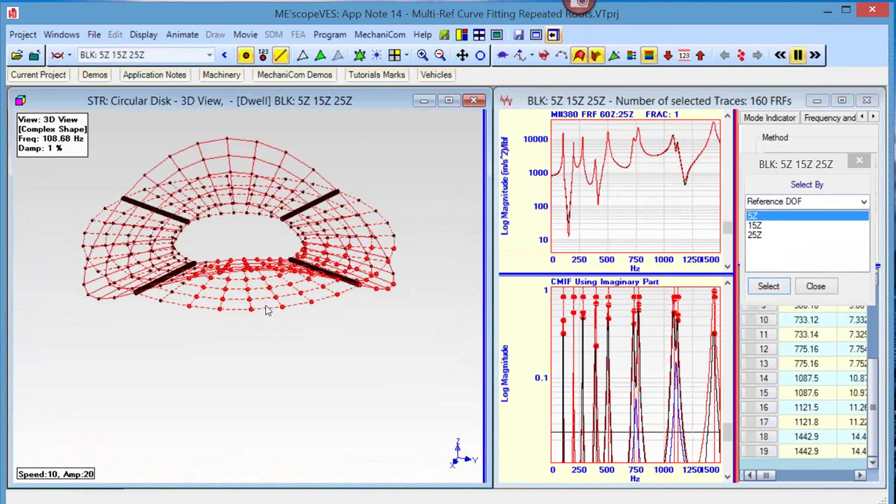
pyautogui.moveTo(267, 310); pyautogui.dragTo(246, 317)
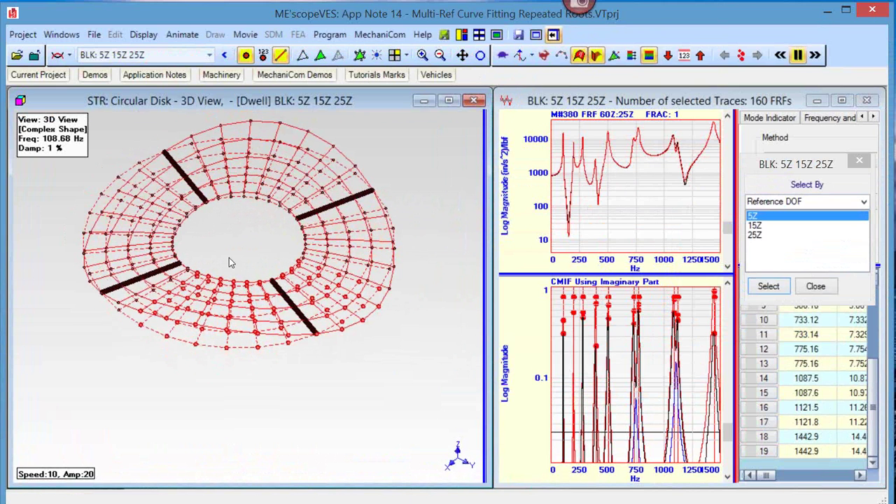
pyautogui.moveTo(229, 262); pyautogui.dragTo(260, 291)
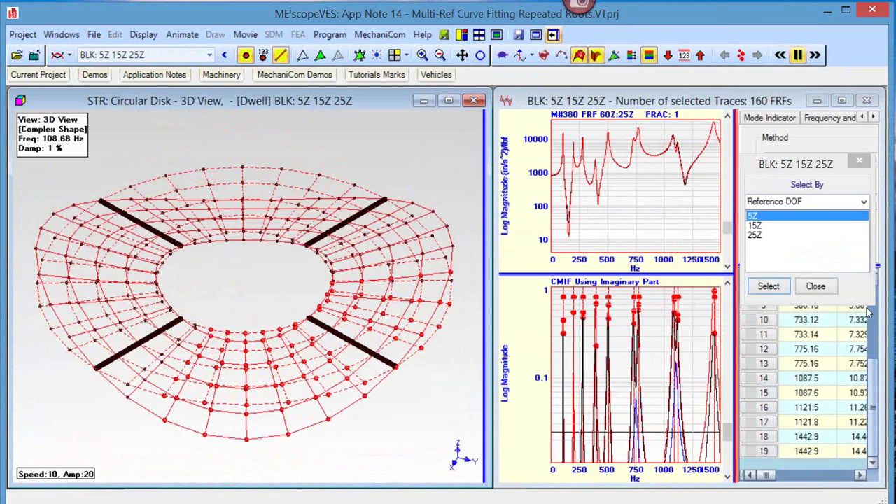
# Step: Widen the modes table and compare the first mode's animated shape for references 5Z, 15Z and 25Z
pyautogui.click(873, 361)
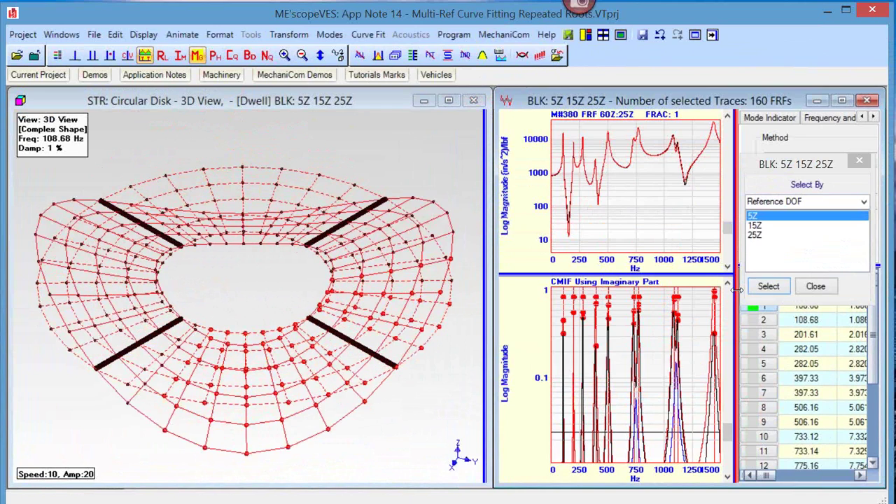
pyautogui.moveTo(736, 290); pyautogui.dragTo(576, 290)
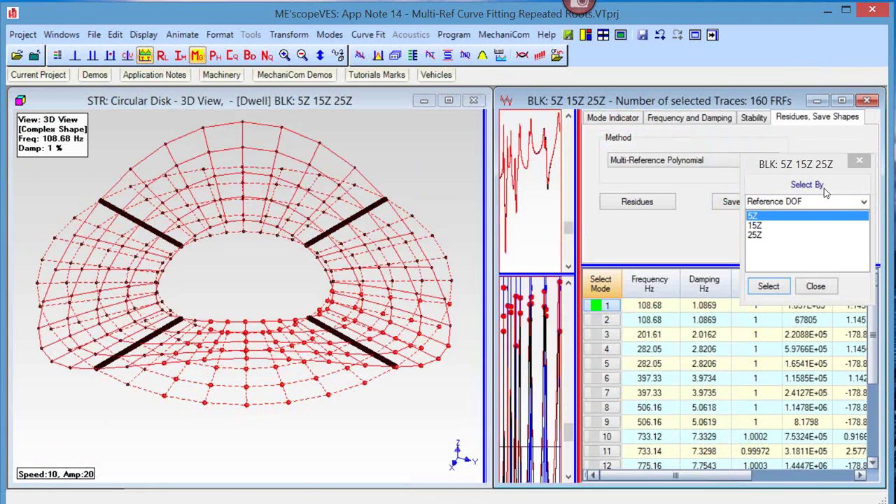
pyautogui.moveTo(830, 168); pyautogui.dragTo(820, 112)
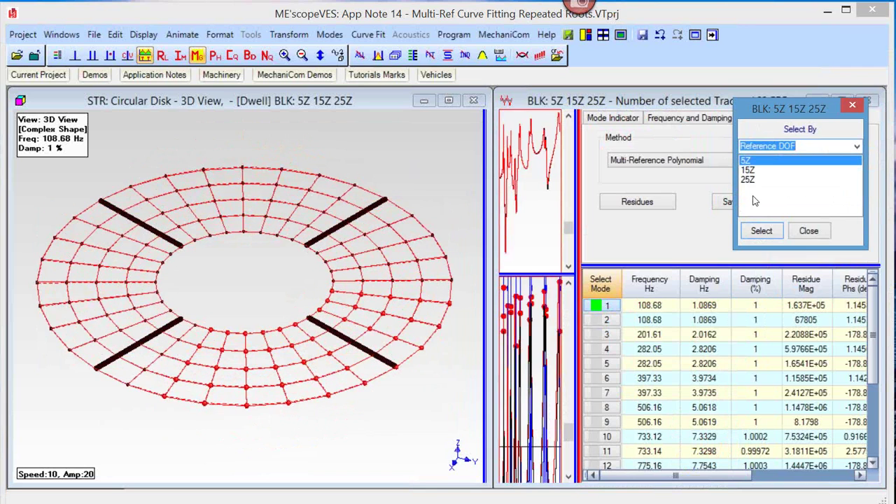
pyautogui.click(761, 231)
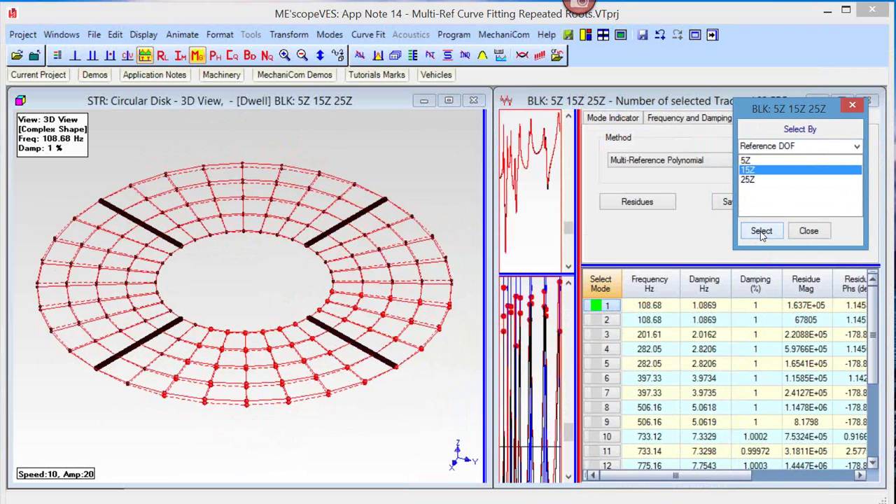
pyautogui.click(748, 180)
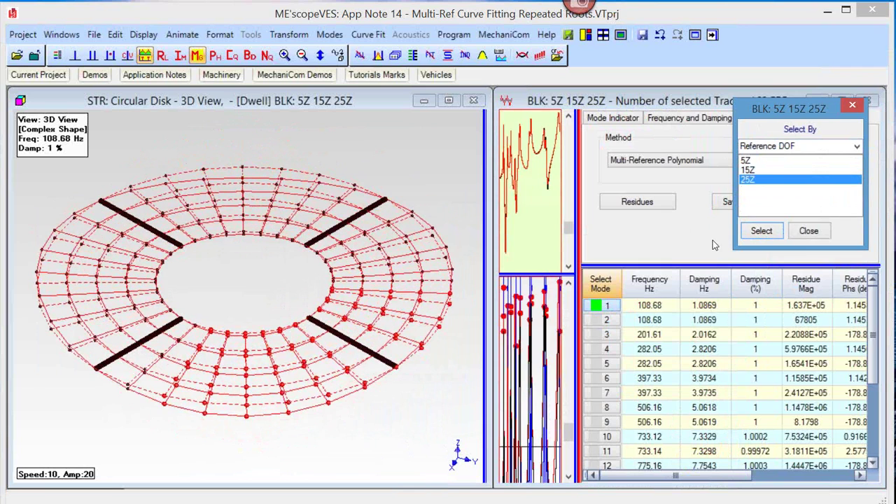
# Step: Compare the animated shape of mode 2 (108.68 Hz) for references 25Z, 15Z and 5Z
pyautogui.click(608, 319)
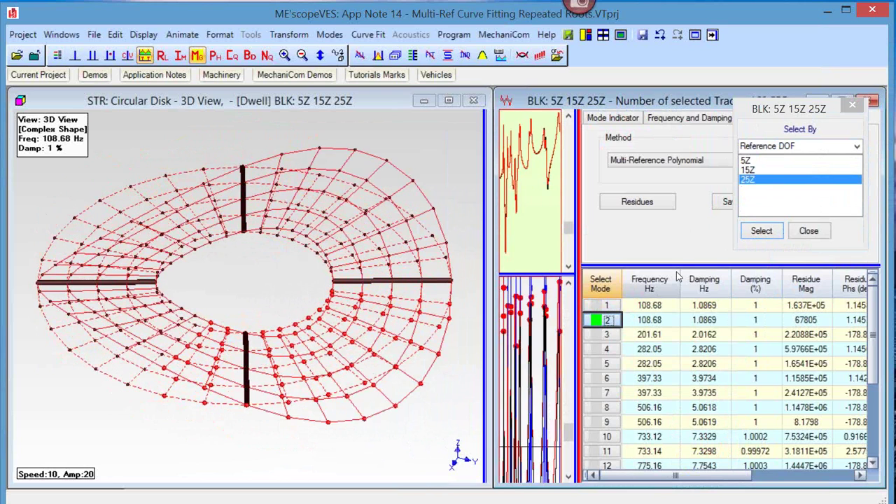
pyautogui.click(748, 170)
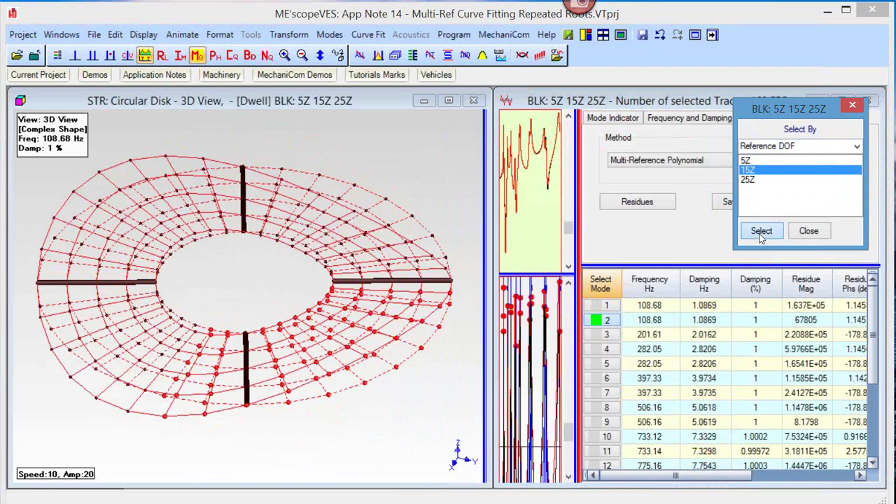
pyautogui.click(758, 161)
pyautogui.click(761, 231)
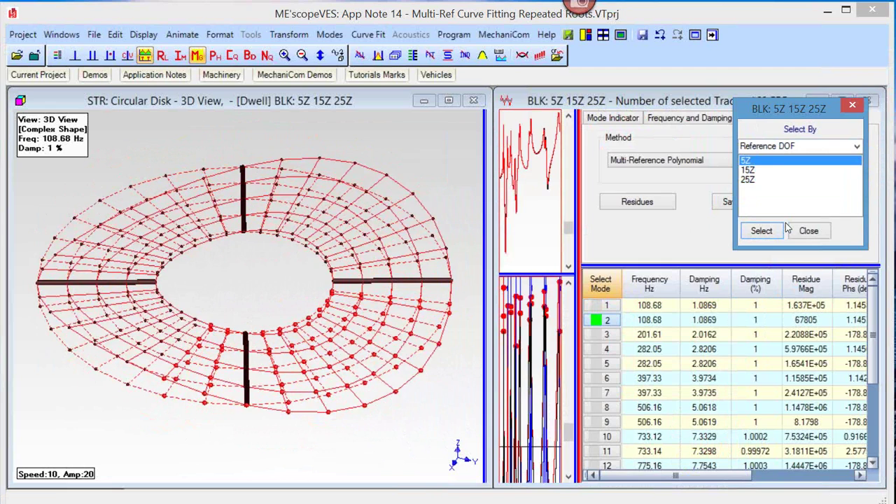
# Step: Compare the animated shape of mode 3 (201.61 Hz) for references 5Z, 15Z and 25Z
pyautogui.click(592, 334)
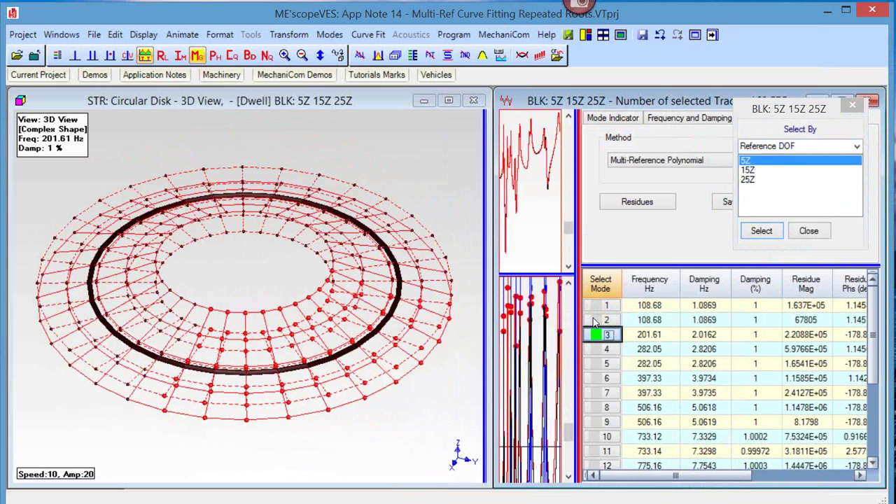
pyautogui.click(749, 170)
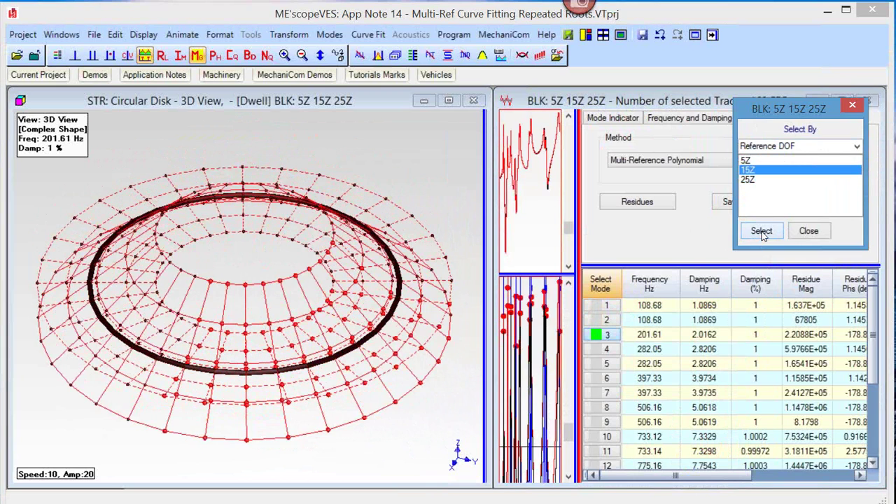
pyautogui.click(748, 180)
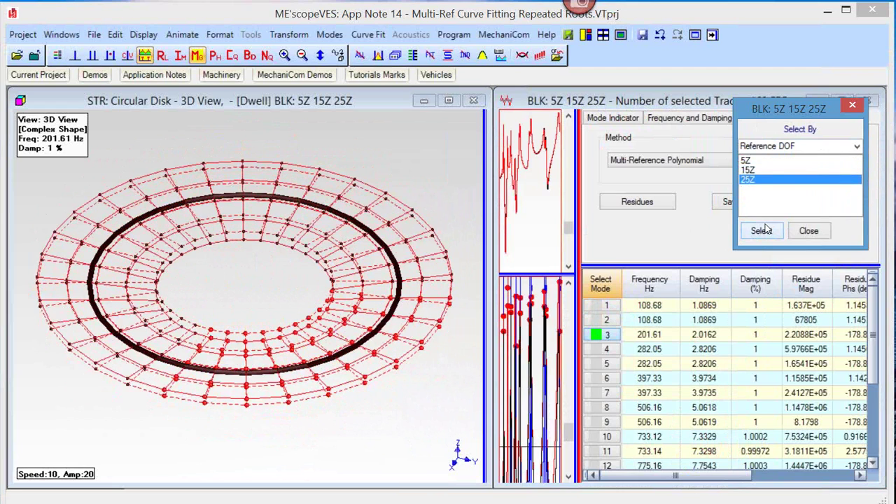
pyautogui.click(762, 232)
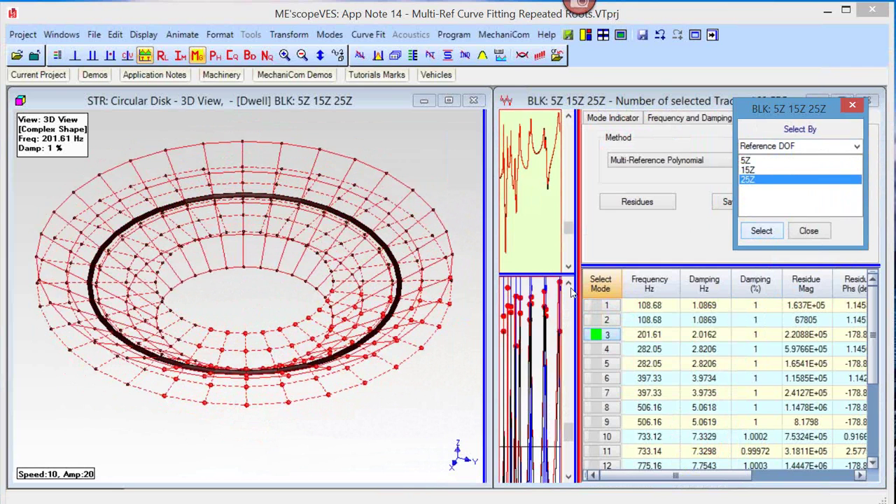
# Step: View the repeated-root shape pairs for reference 25Z: modes 1 and 2 at 108.68 Hz, modes 4 and 5 at 282.05 Hz
pyautogui.click(606, 306)
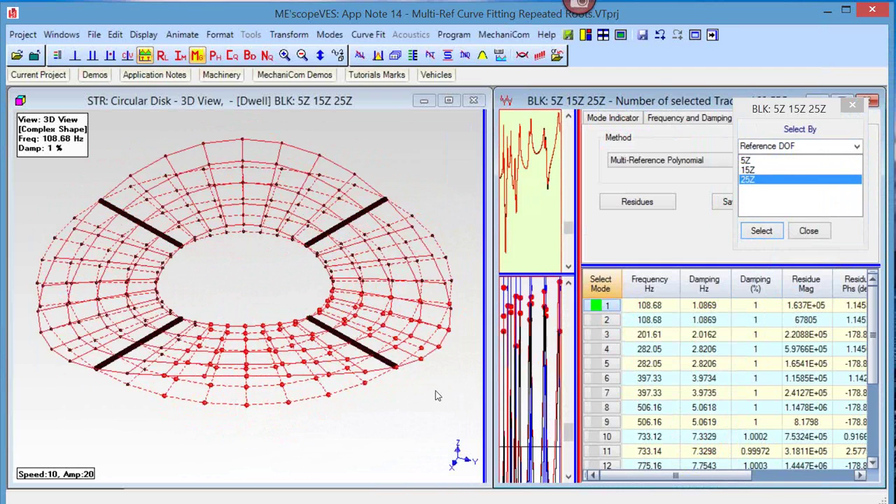
pyautogui.click(607, 320)
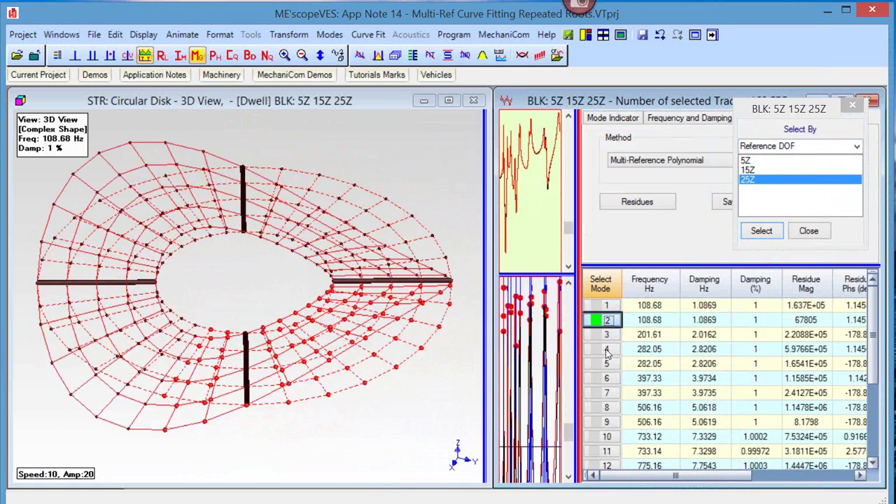
pyautogui.click(602, 348)
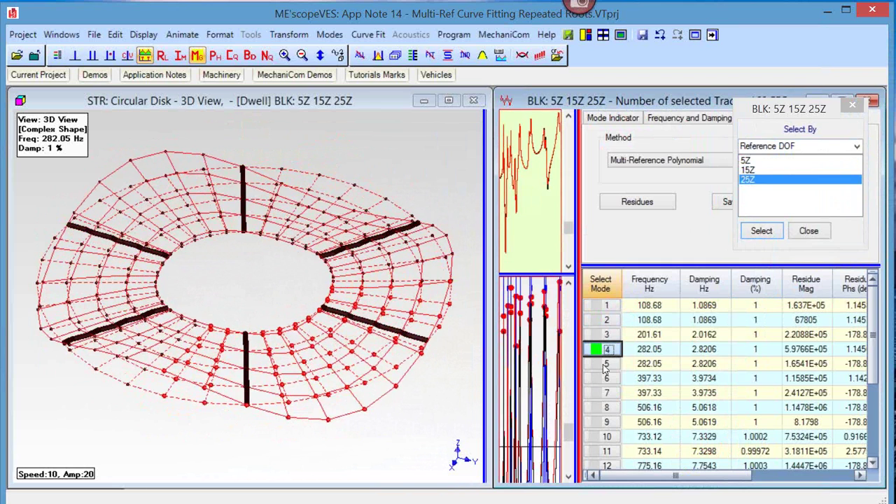
pyautogui.click(606, 364)
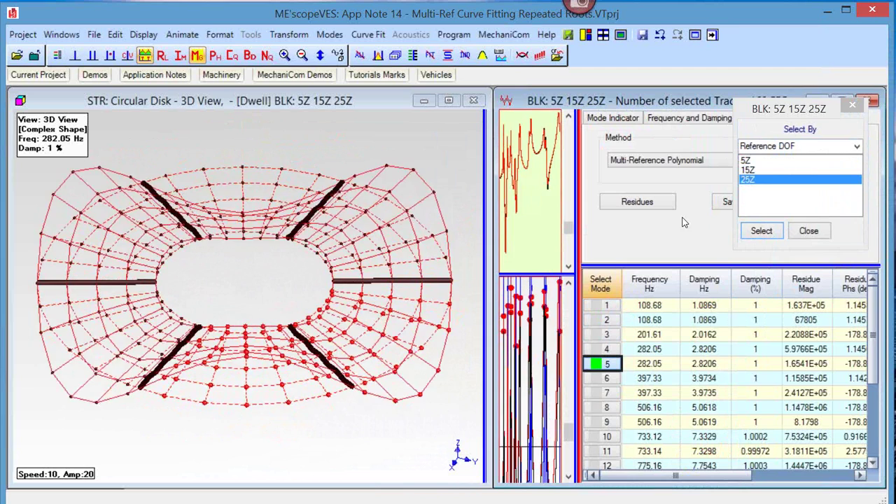
# Step: Compare the animated shape of mode 5 (282.05 Hz) across references 5Z, 15Z and 25Z, ending on 5Z
pyautogui.click(745, 161)
pyautogui.click(760, 231)
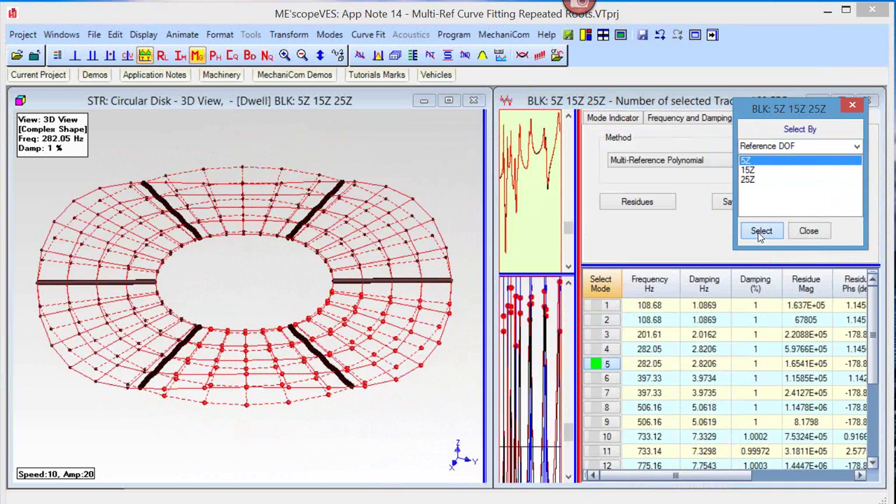
pyautogui.click(752, 170)
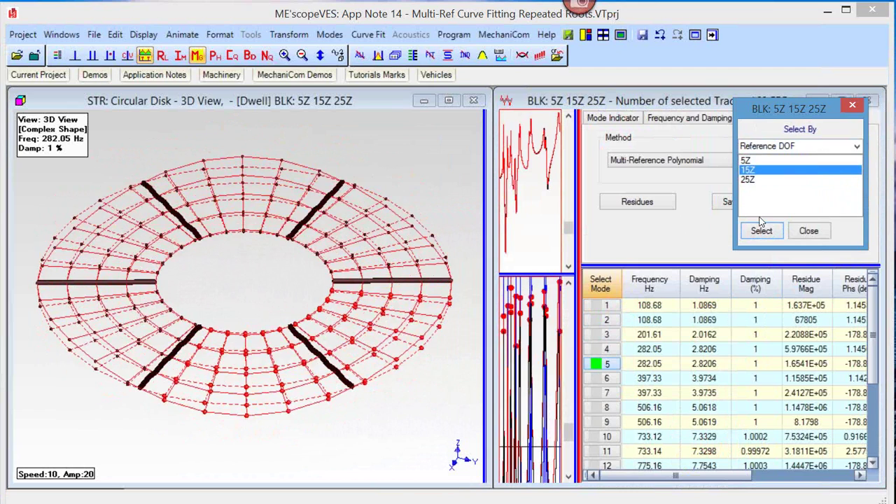
pyautogui.click(762, 231)
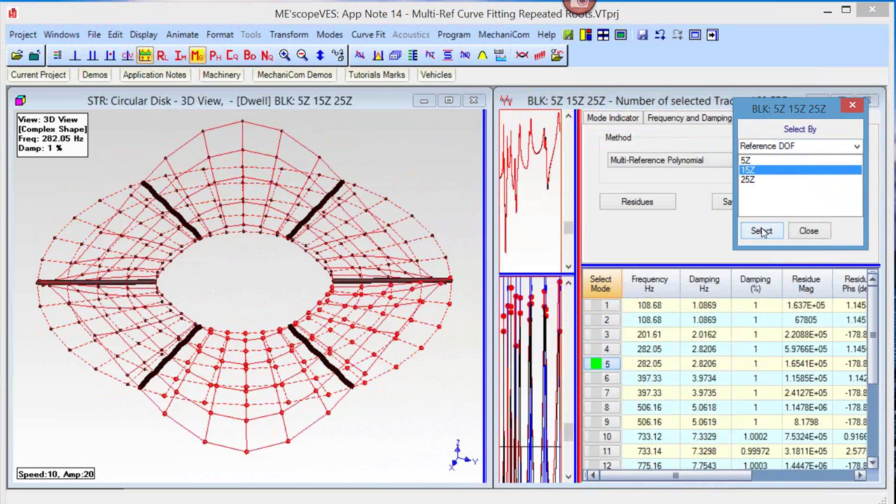
pyautogui.click(747, 179)
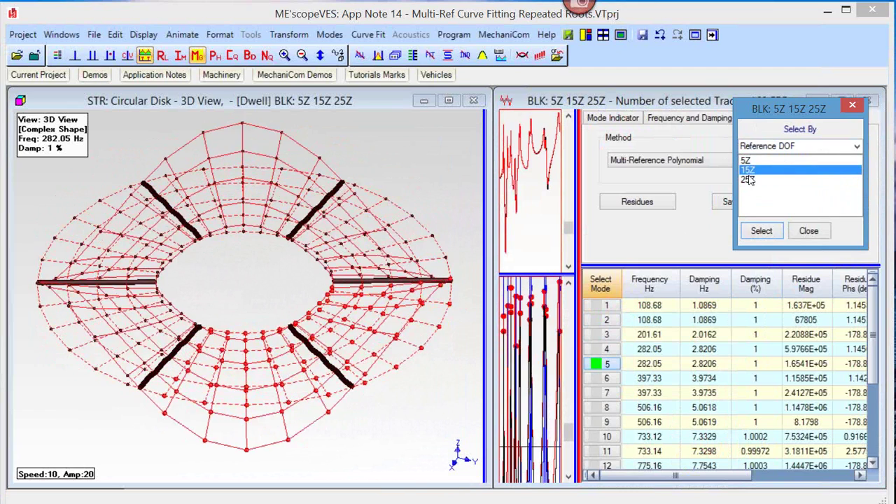
pyautogui.click(753, 234)
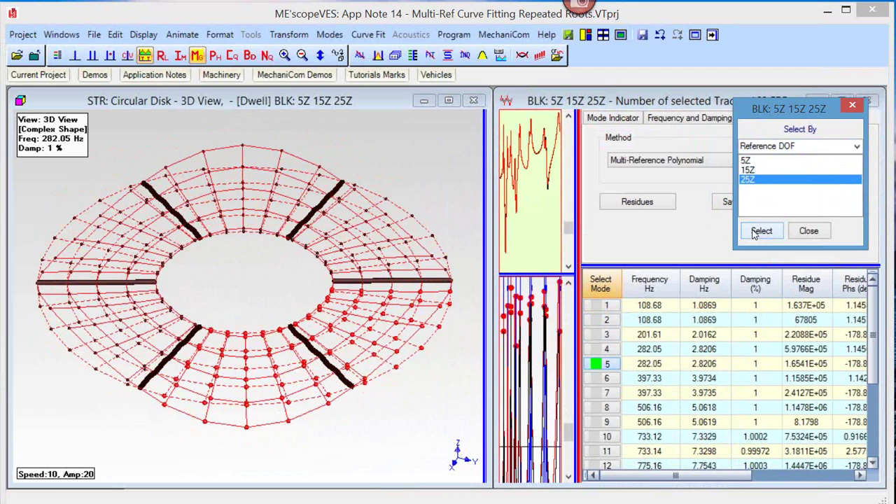
pyautogui.click(747, 160)
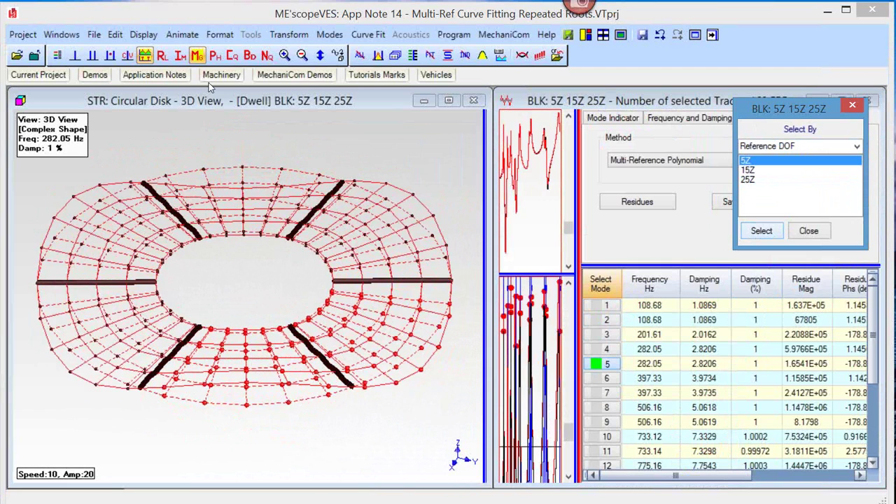
# Step: Display the point numbers on the disk and view the animated shapes of modes 6, 7 and 8 for reference 5Z
pyautogui.click(184, 157)
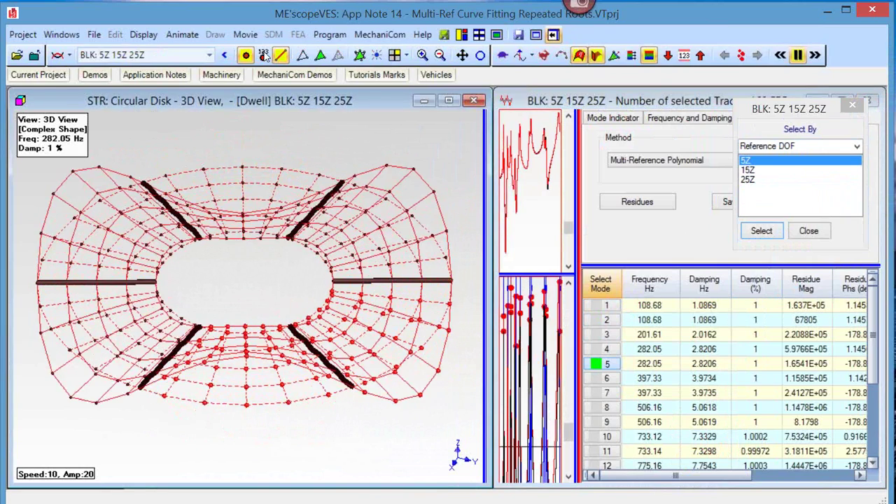
pyautogui.click(263, 55)
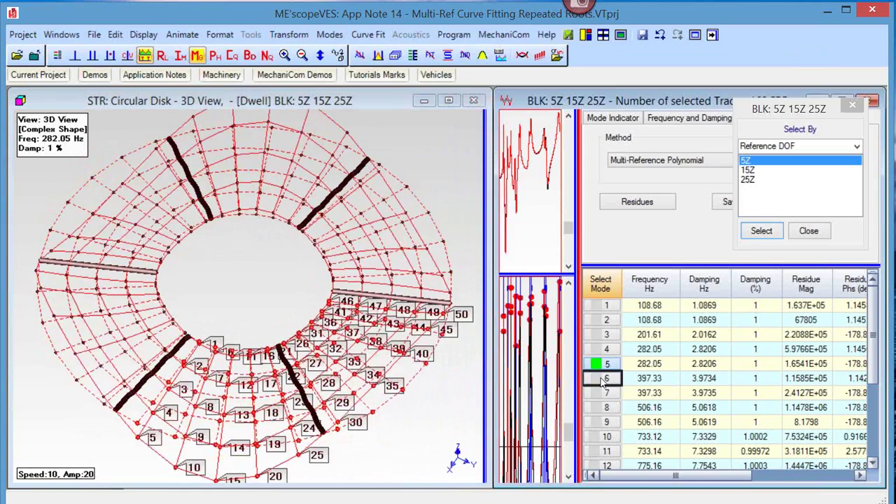
pyautogui.click(603, 381)
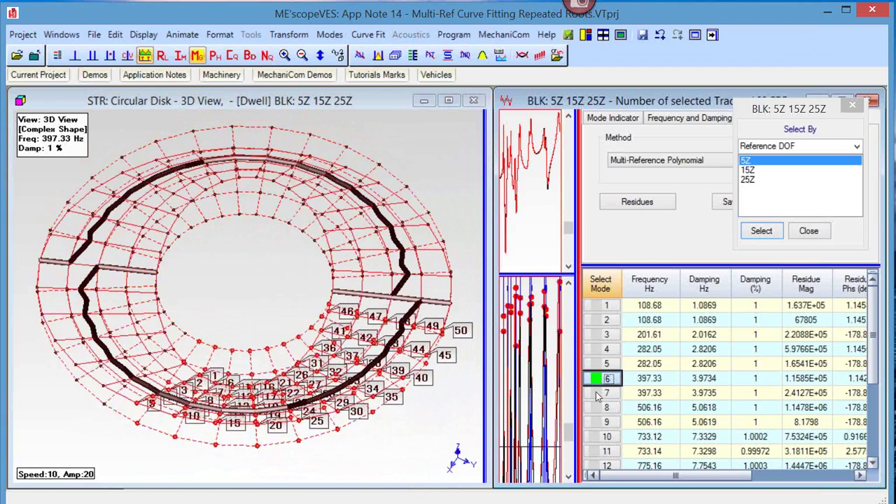
pyautogui.click(597, 395)
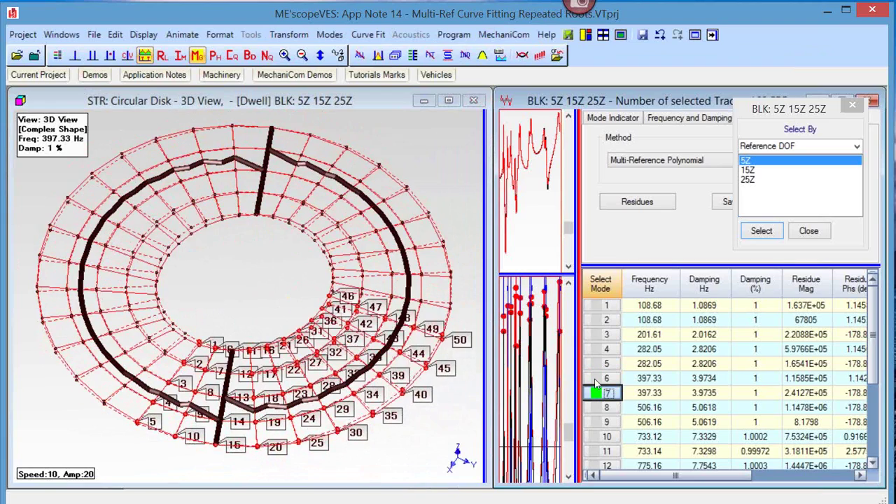
pyautogui.click(595, 378)
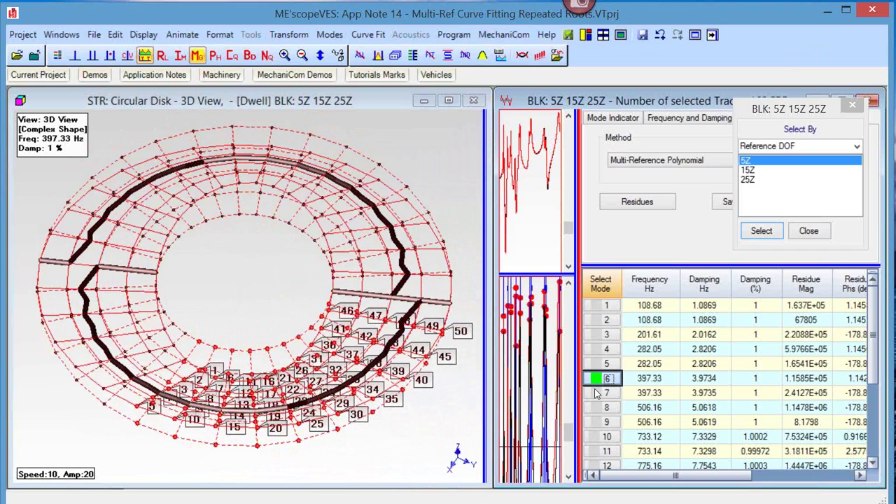
pyautogui.click(596, 394)
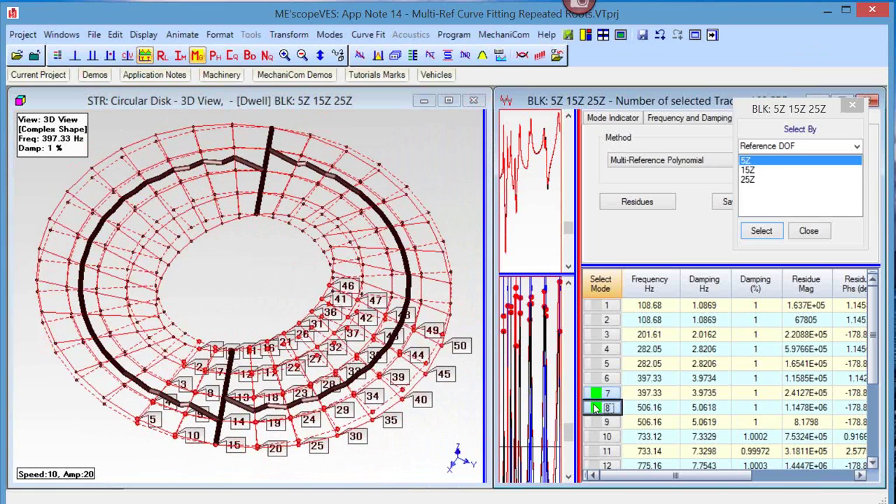
pyautogui.click(595, 407)
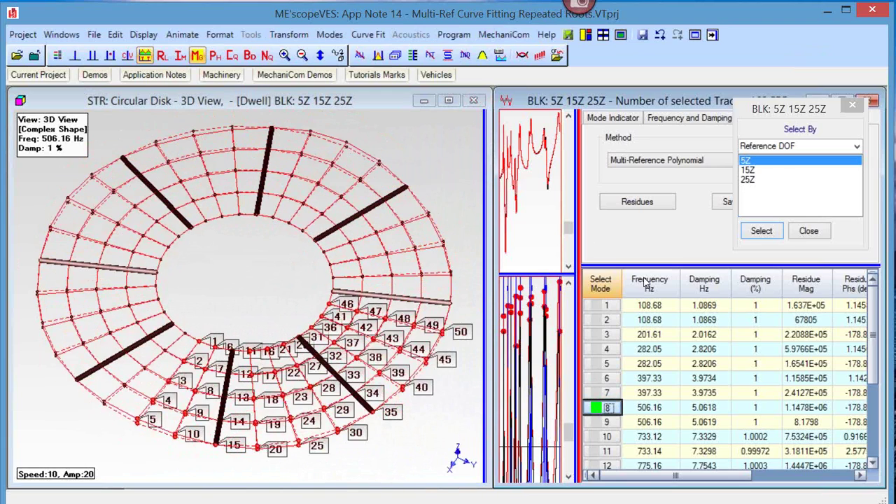
# Step: Compare mode 8 (506.16 Hz) for references 15Z, 5Z and 25Z on the rotated disk, and end the shape animation
pyautogui.click(747, 170)
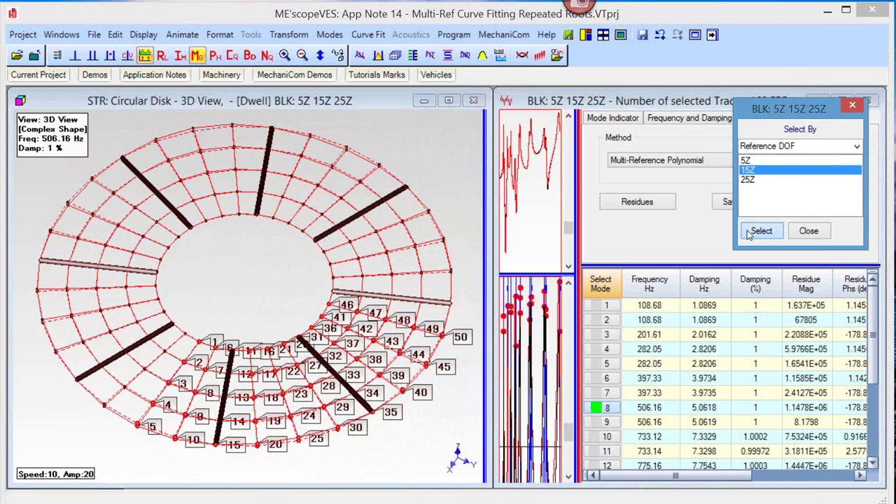
pyautogui.click(461, 186)
pyautogui.moveTo(461, 182); pyautogui.dragTo(451, 207)
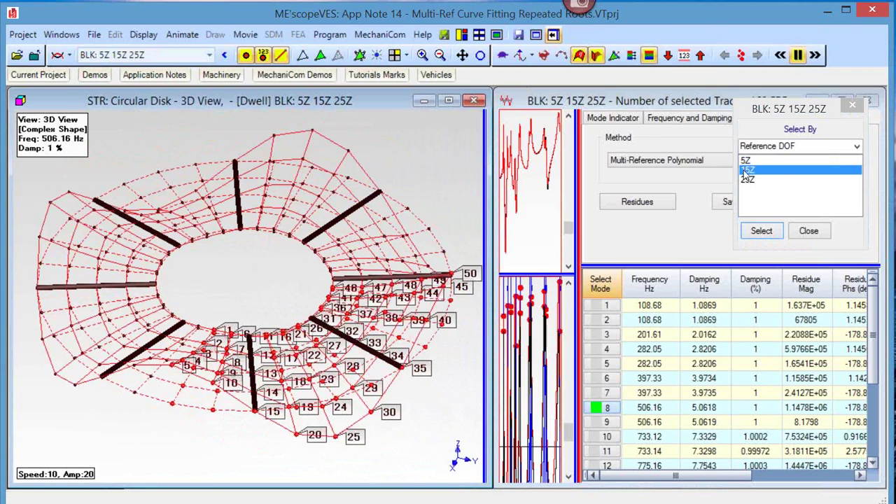
pyautogui.click(745, 161)
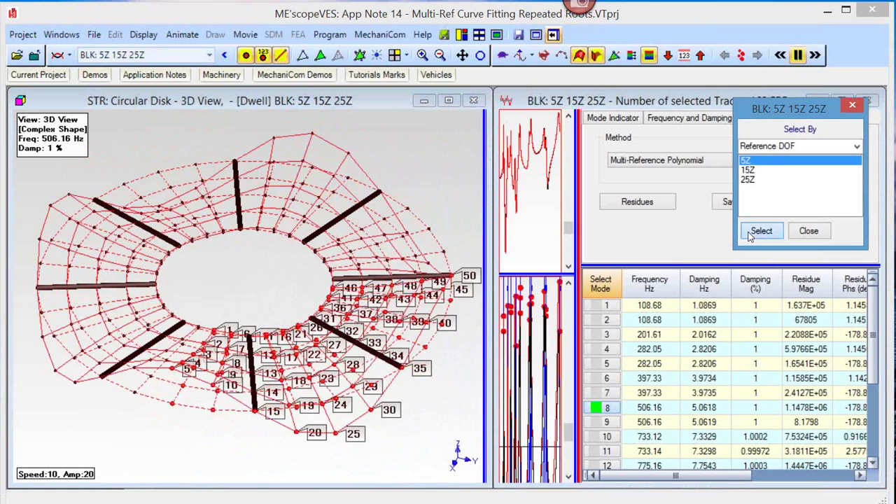
pyautogui.click(746, 179)
pyautogui.click(752, 235)
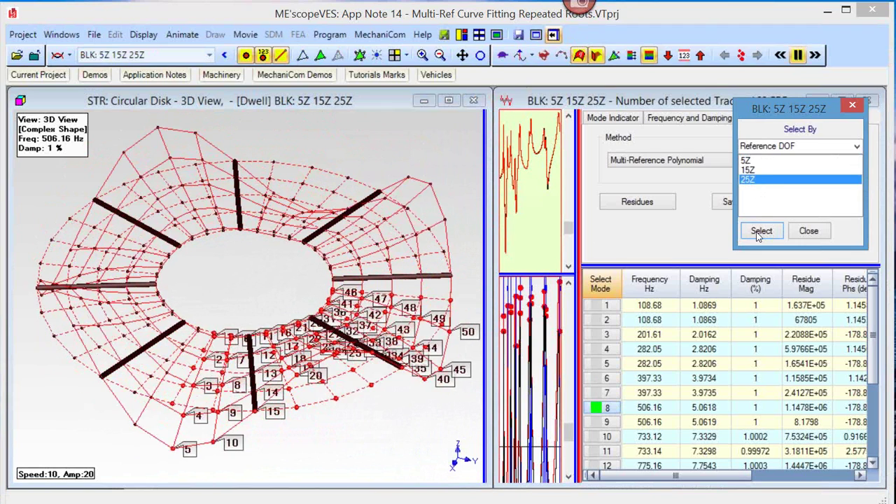
pyautogui.click(747, 170)
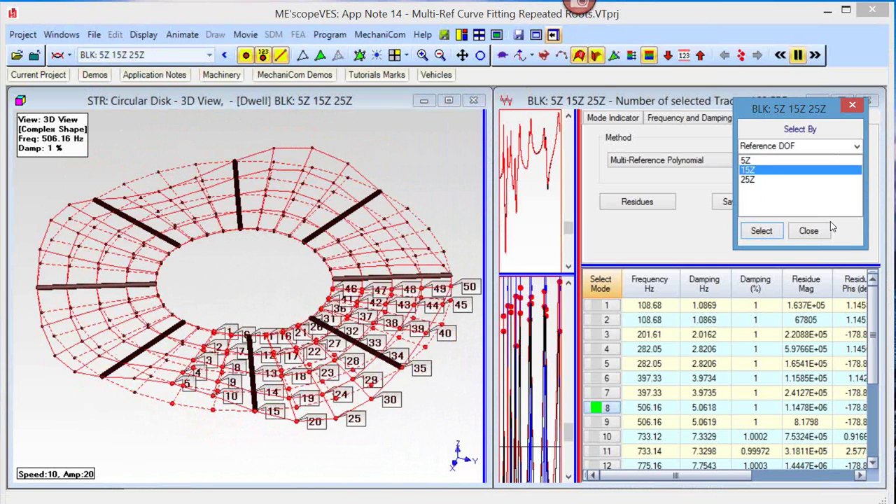
pyautogui.click(853, 107)
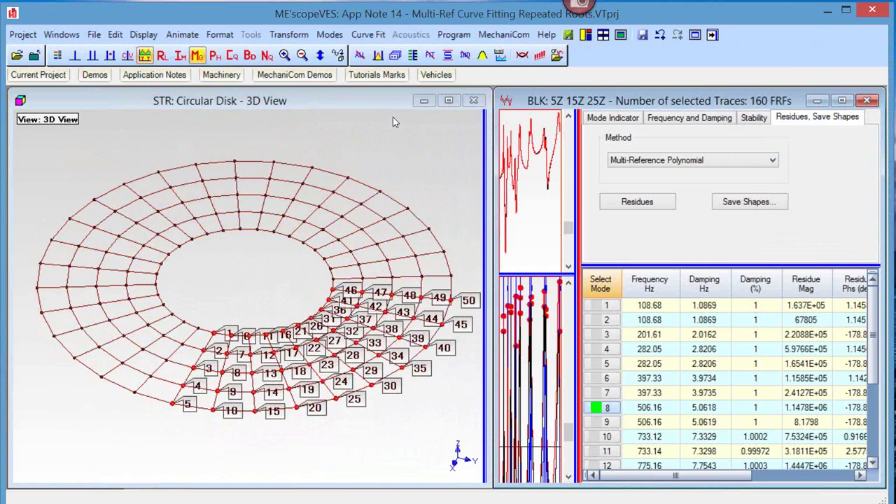
pyautogui.click(357, 152)
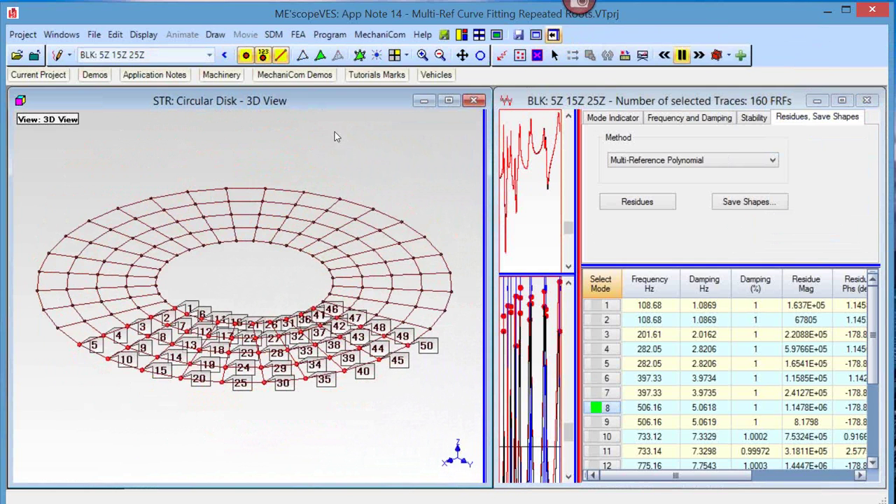
# Step: Close the App Note 14 project and open the recent project Steel-Rack.VTprj with its project contents shown
pyautogui.click(23, 36)
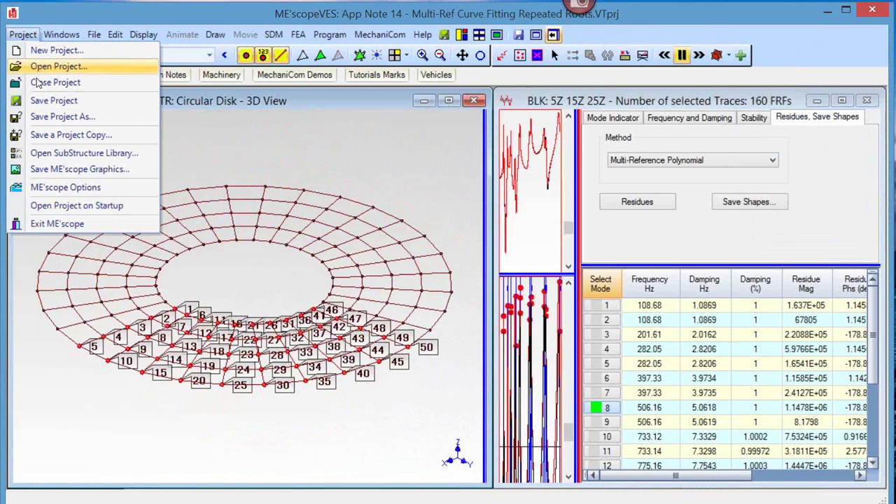
pyautogui.click(39, 83)
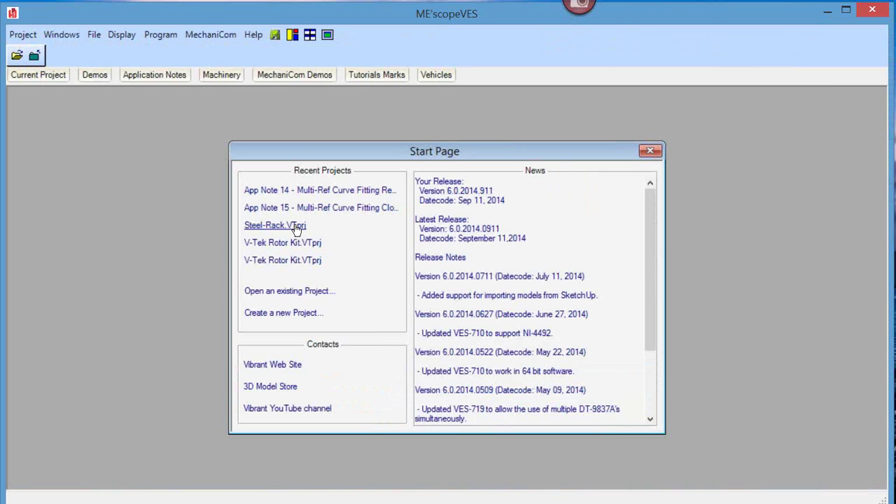
pyautogui.click(295, 226)
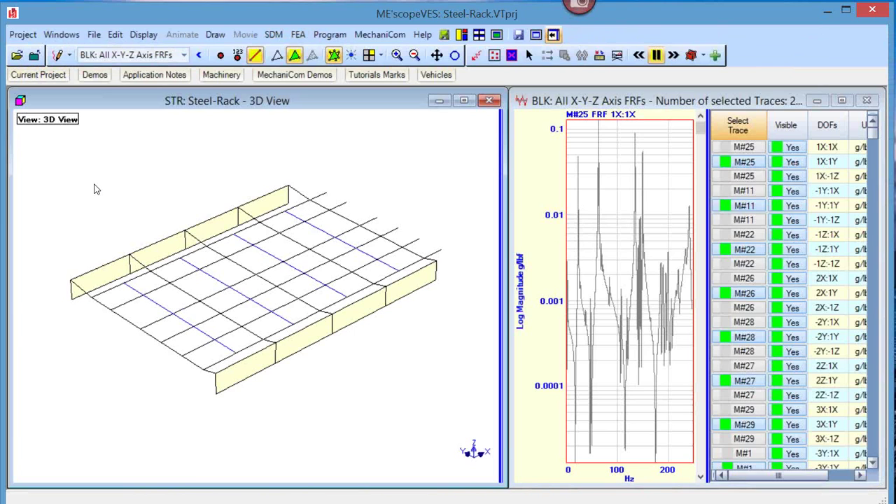
pyautogui.click(43, 74)
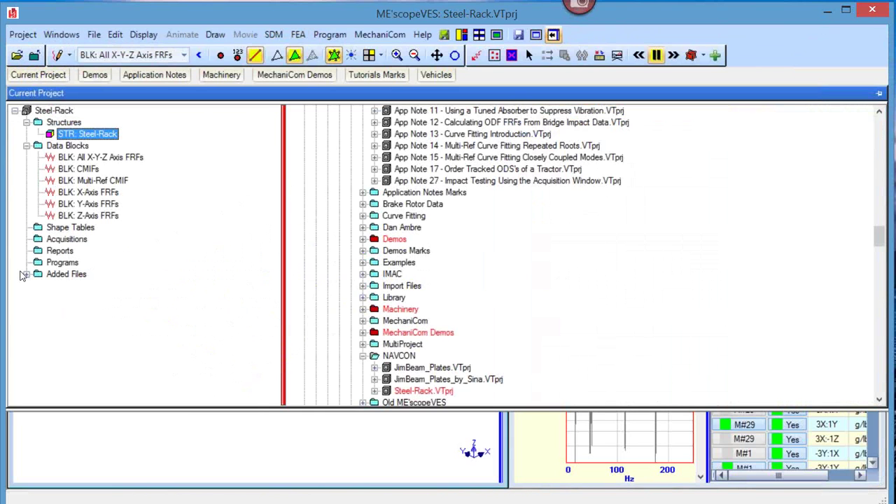
# Step: Expand the project's Added Files and view the photos grating 01.JPG and grating 04.JPG, closing each one
pyautogui.doubleClick(121, 277)
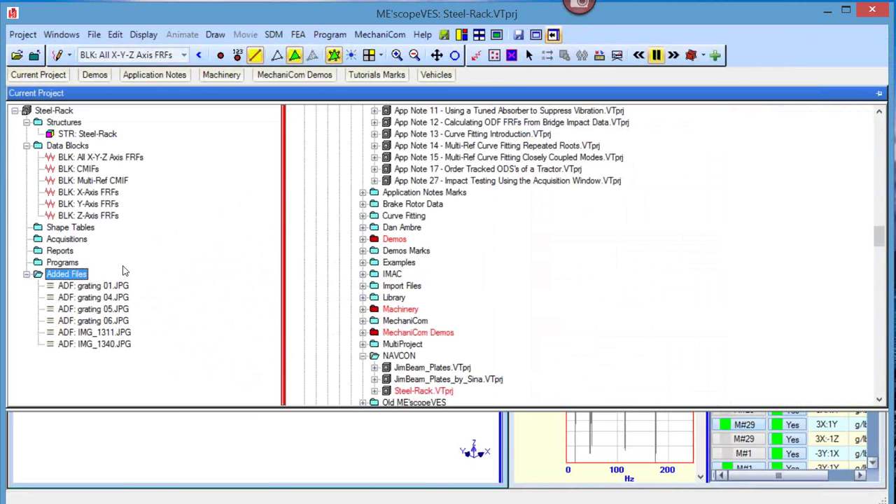
pyautogui.doubleClick(89, 286)
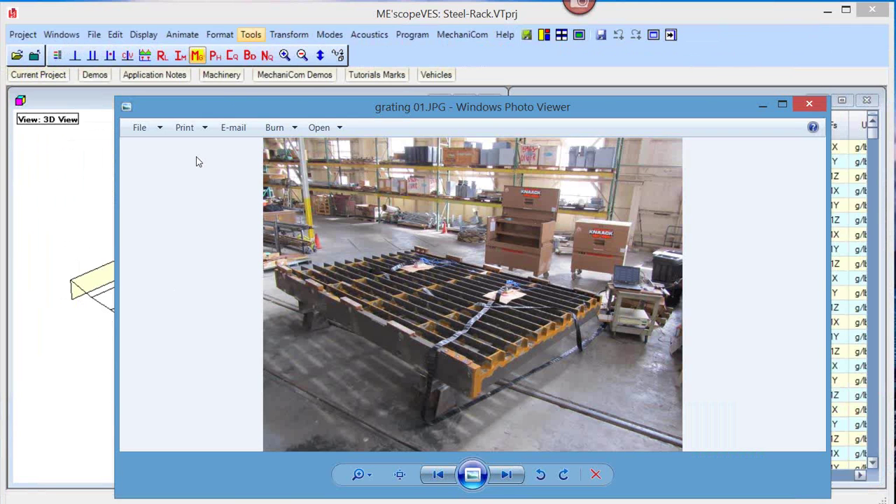
pyautogui.click(813, 105)
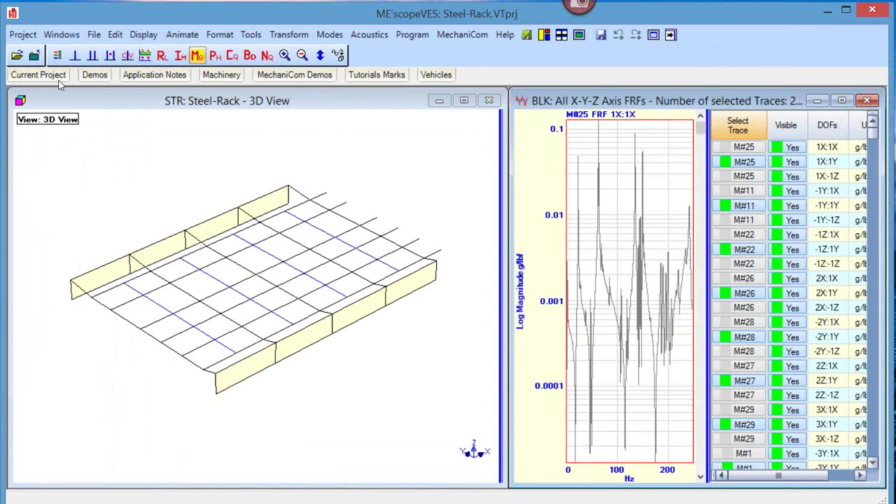
pyautogui.click(38, 75)
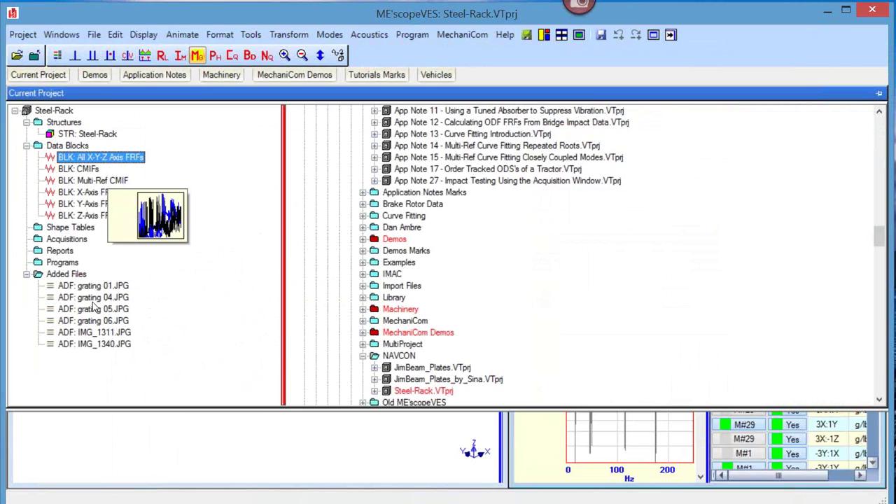
pyautogui.doubleClick(91, 299)
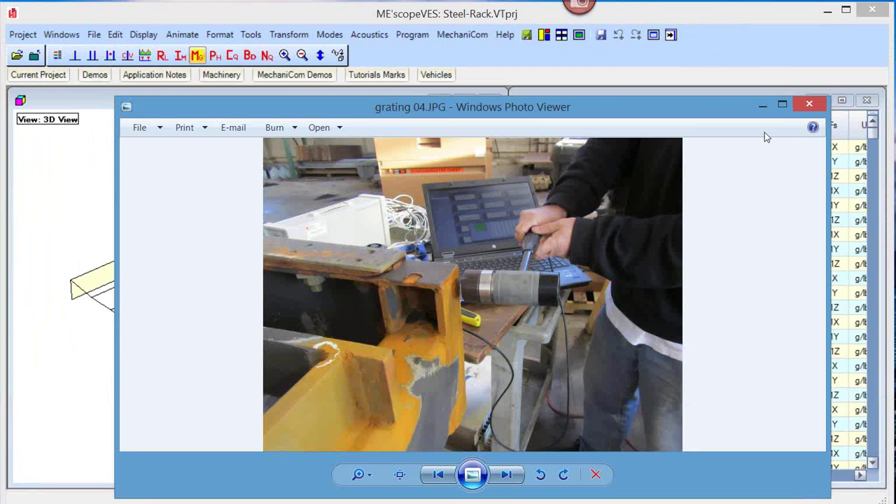
pyautogui.click(805, 108)
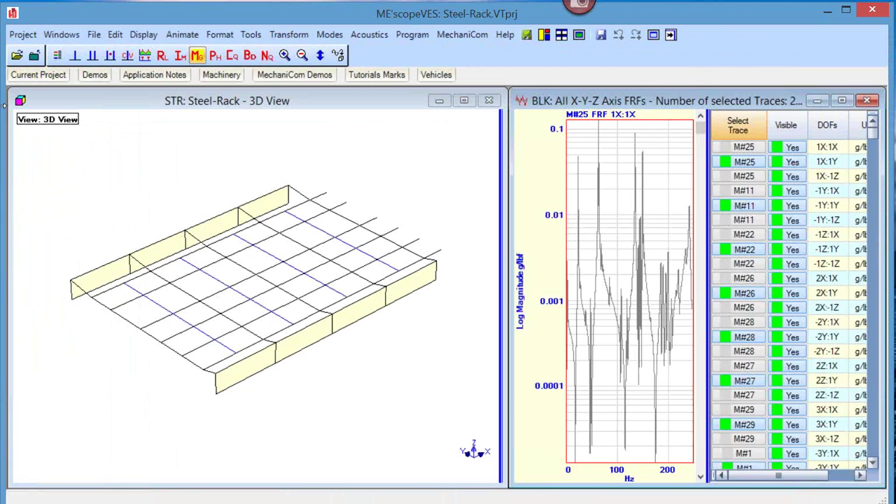
# Step: View the hammer impact photo grating 05.JPG and the test setup photo grating 06.JPG from the project's added files
pyautogui.click(38, 75)
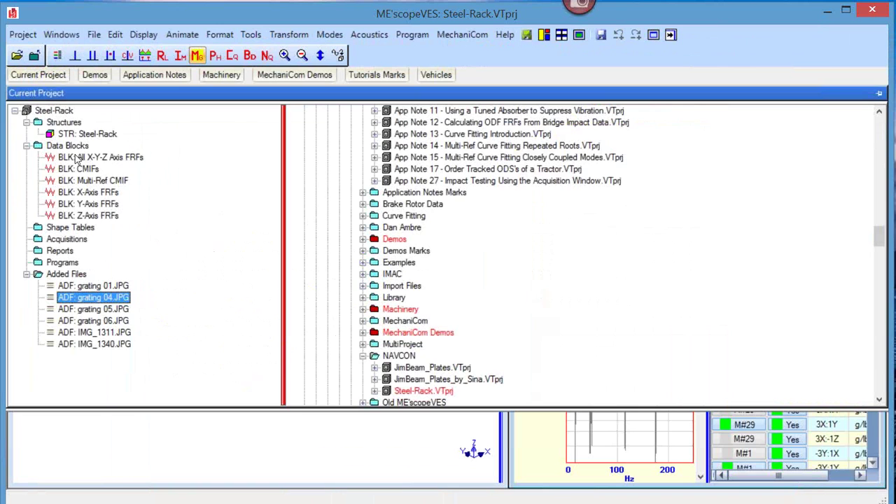
pyautogui.click(91, 310)
pyautogui.doubleClick(91, 310)
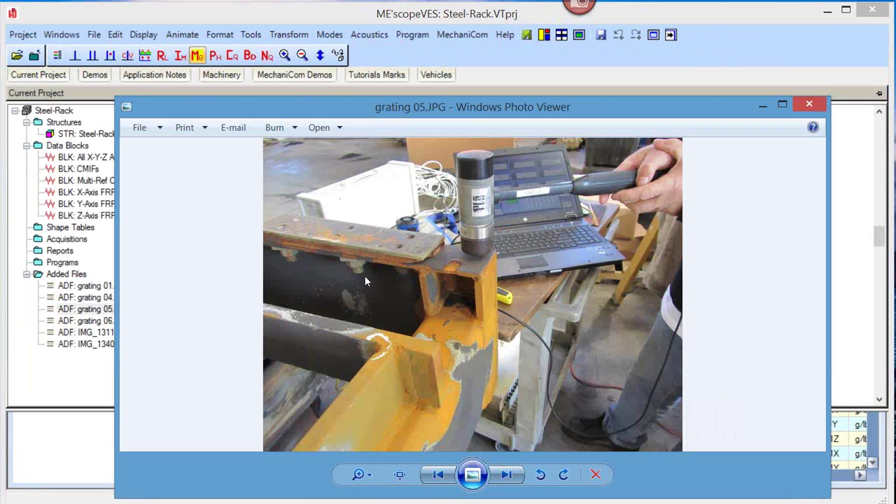
pyautogui.click(815, 110)
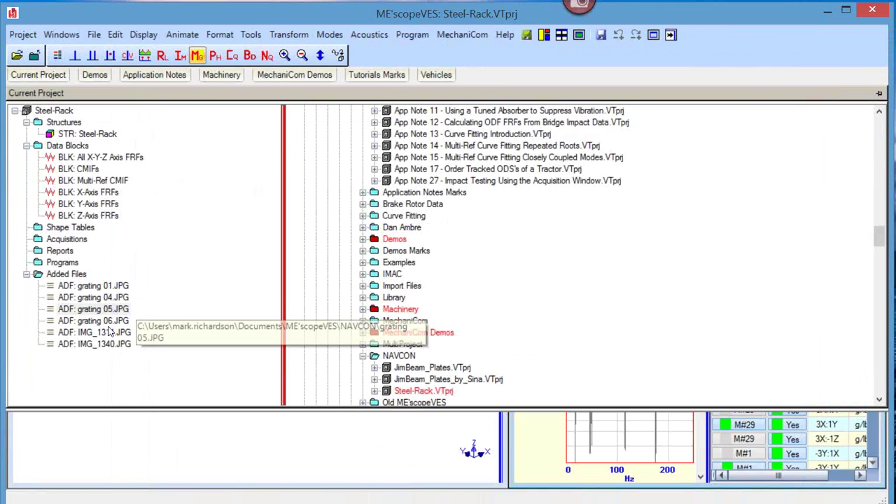
pyautogui.doubleClick(110, 322)
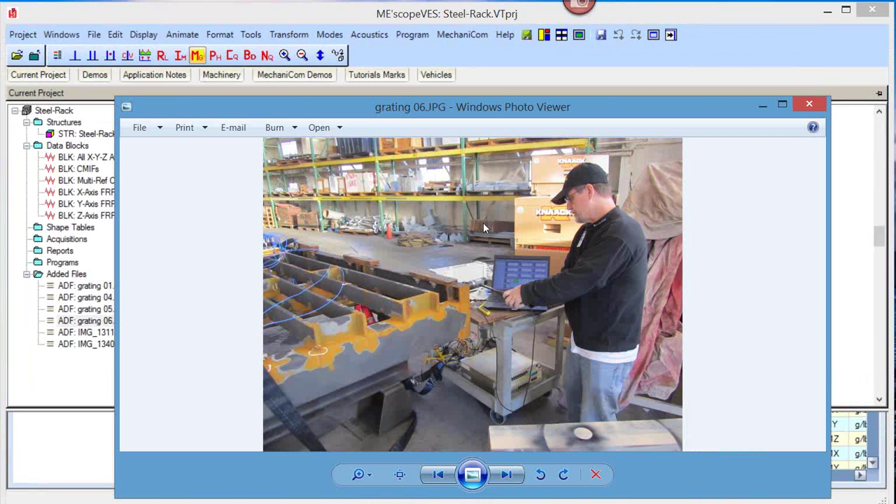
pyautogui.click(796, 108)
# Step: View the rack photos IMG_1311.JPG and IMG_1340.JPG, and return to the structure and FRF windows
pyautogui.click(103, 334)
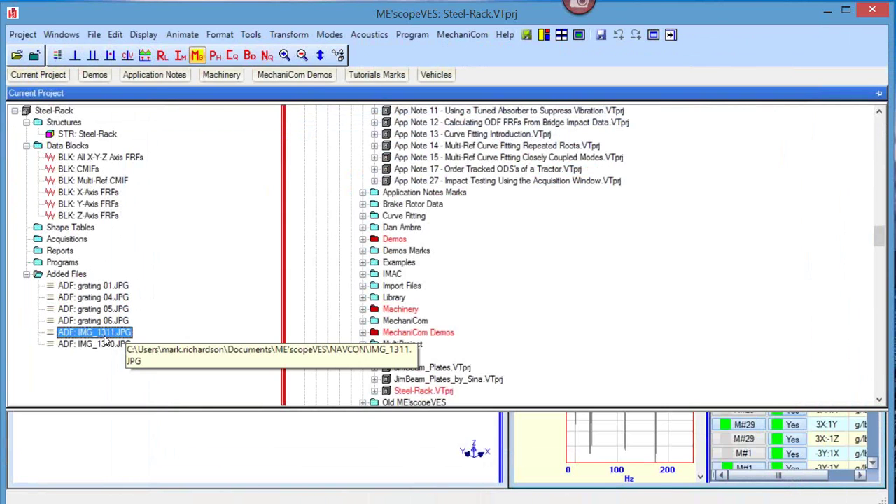
pyautogui.doubleClick(104, 334)
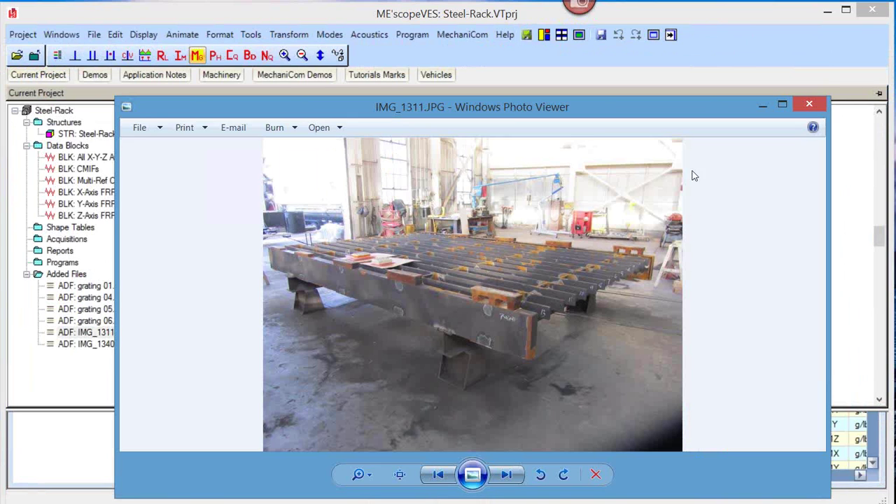
pyautogui.click(800, 108)
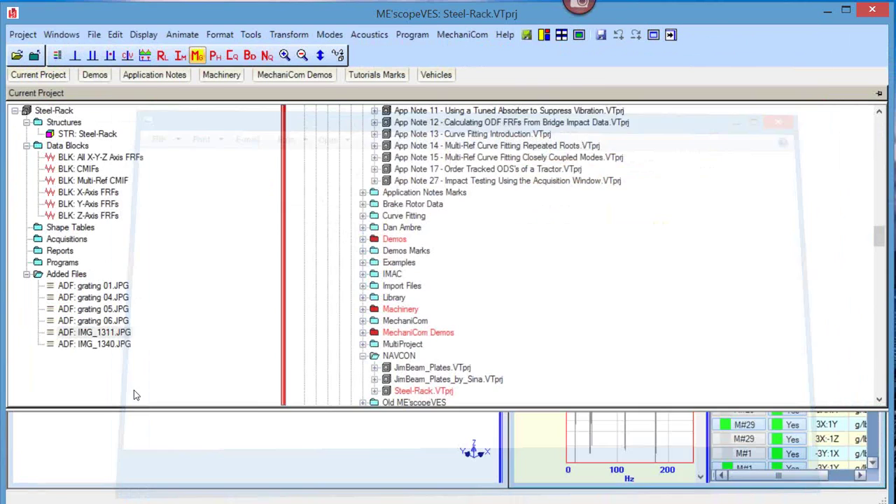
pyautogui.doubleClick(122, 346)
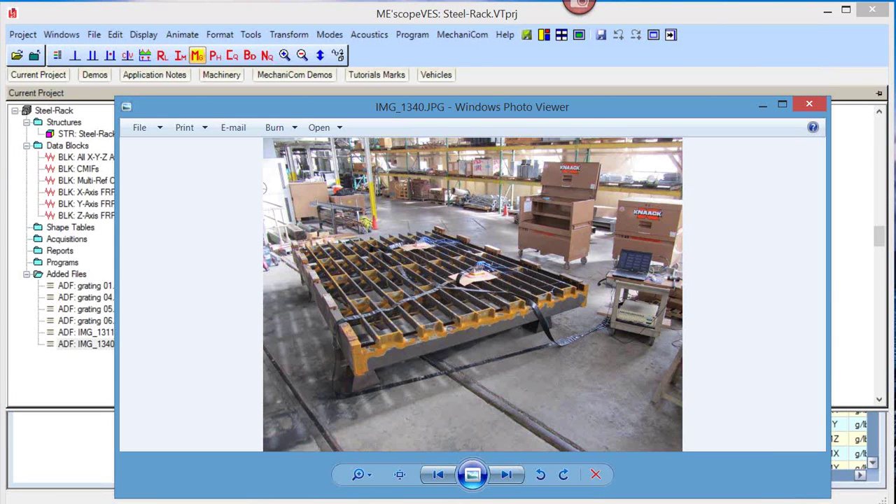
pyautogui.click(811, 104)
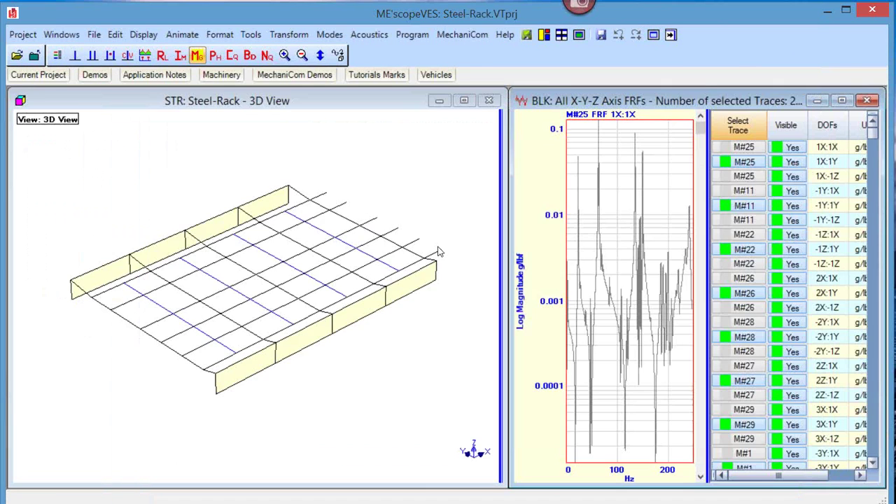
# Step: Center the All X-Y-Z Axis FRFs window, deselect all its traces and display the FRF 20X:1Y
pyautogui.rightClick(544, 153)
pyautogui.click(545, 156)
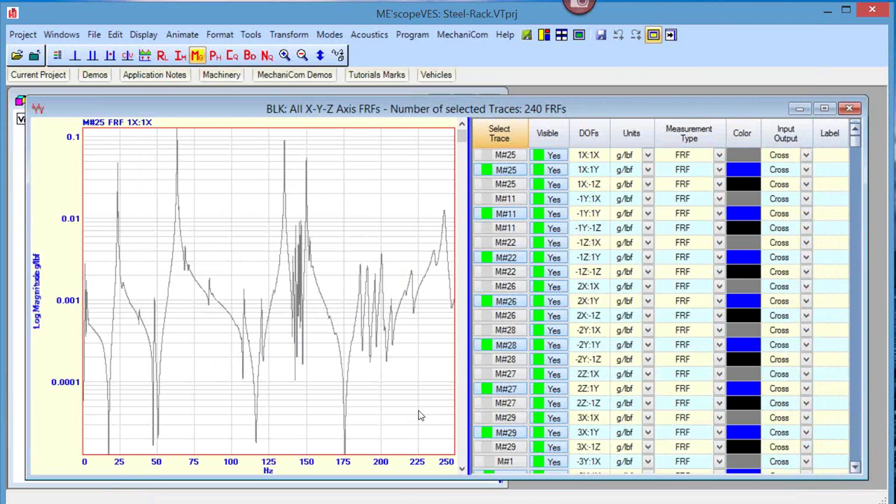
pyautogui.moveTo(465, 138); pyautogui.dragTo(462, 187)
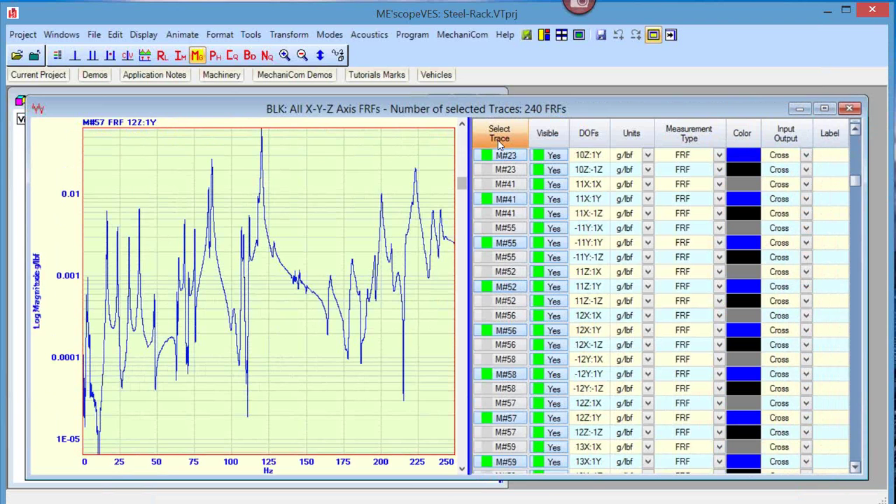
pyautogui.click(498, 141)
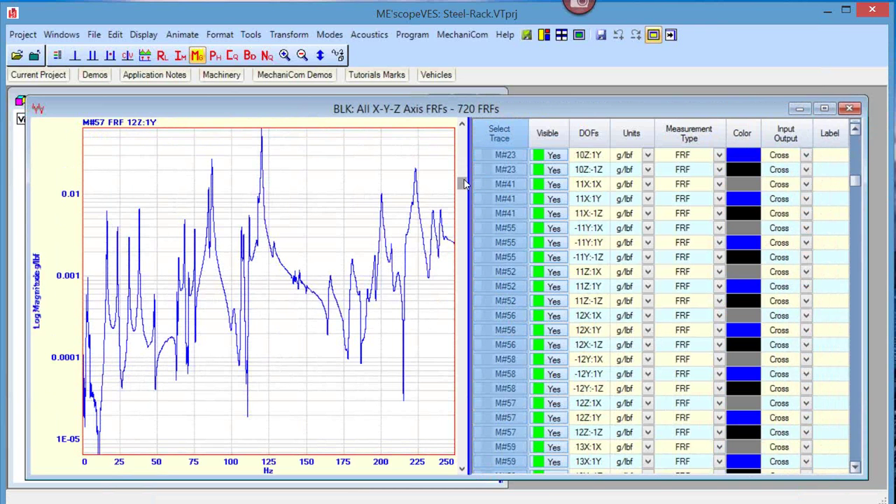
pyautogui.moveTo(464, 182); pyautogui.dragTo(465, 210)
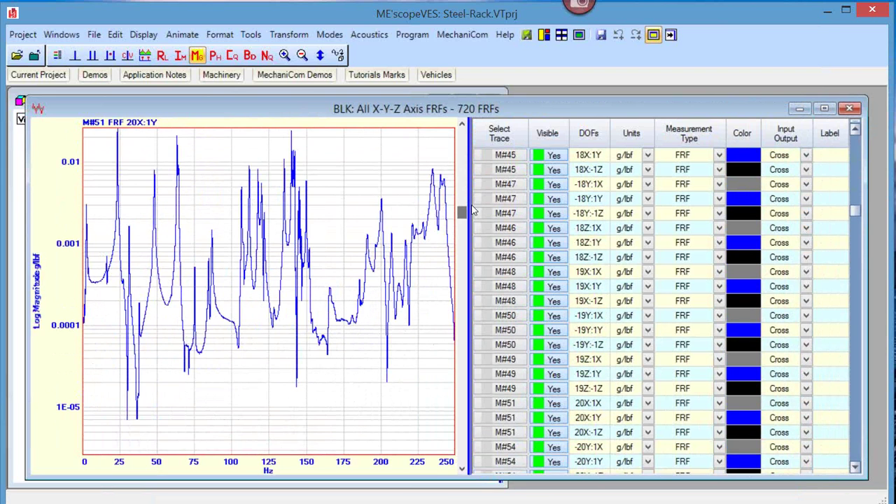
# Step: Enlarge the text of the traces spreadsheet so its DOFs column is easy to read
pyautogui.rightClick(576, 188)
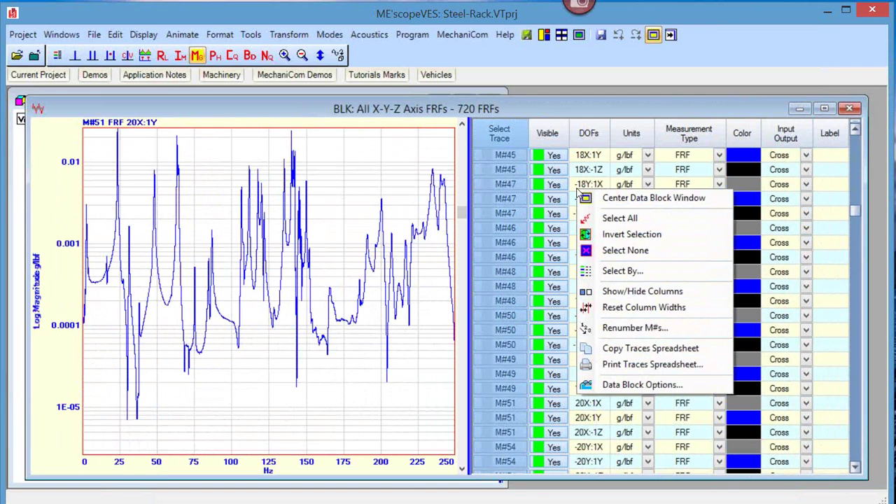
pyautogui.click(578, 180)
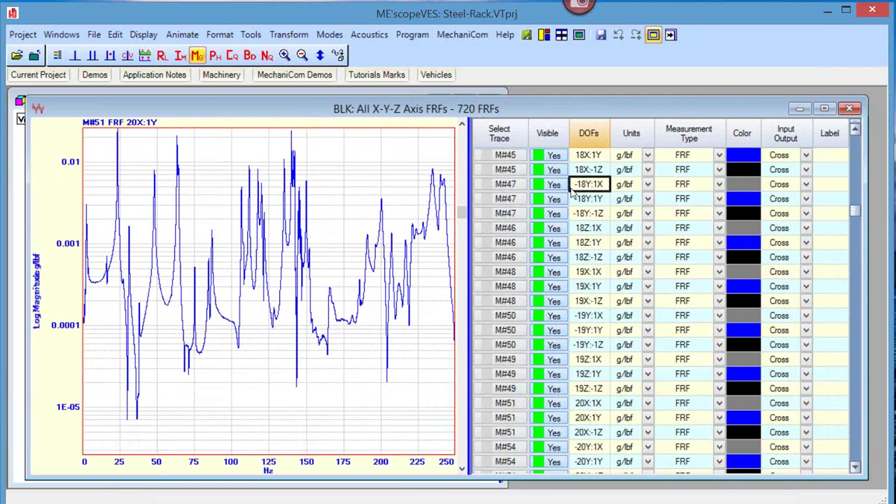
pyautogui.keyDown('ctrl'); pyautogui.scroll(-3, 571, 189); pyautogui.keyUp('ctrl')
pyautogui.keyDown('ctrl'); pyautogui.scroll(6, 570, 189); pyautogui.keyUp('ctrl')
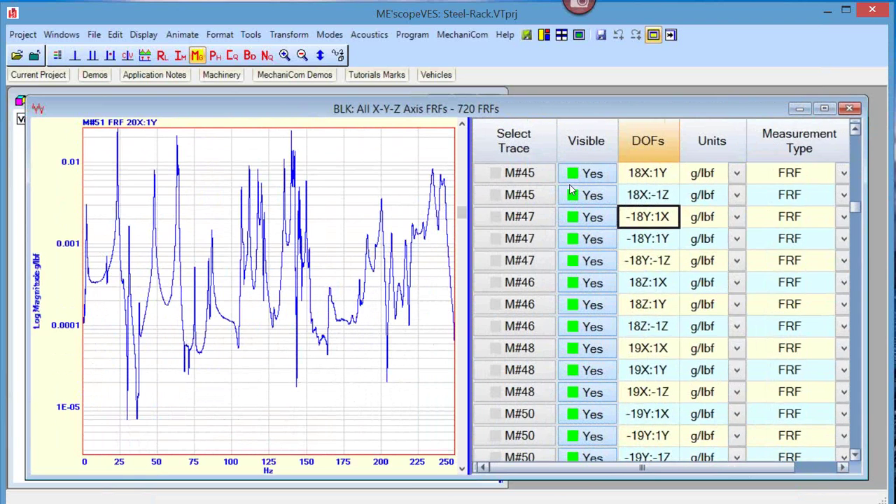
pyautogui.keyDown('ctrl'); pyautogui.scroll(2, 570, 189); pyautogui.keyUp('ctrl')
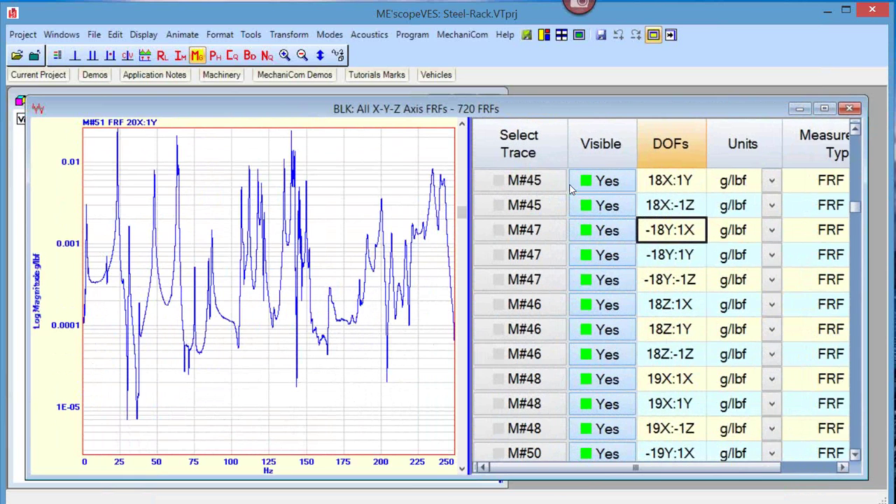
pyautogui.keyDown('ctrl'); pyautogui.scroll(-1, 570, 189); pyautogui.keyUp('ctrl')
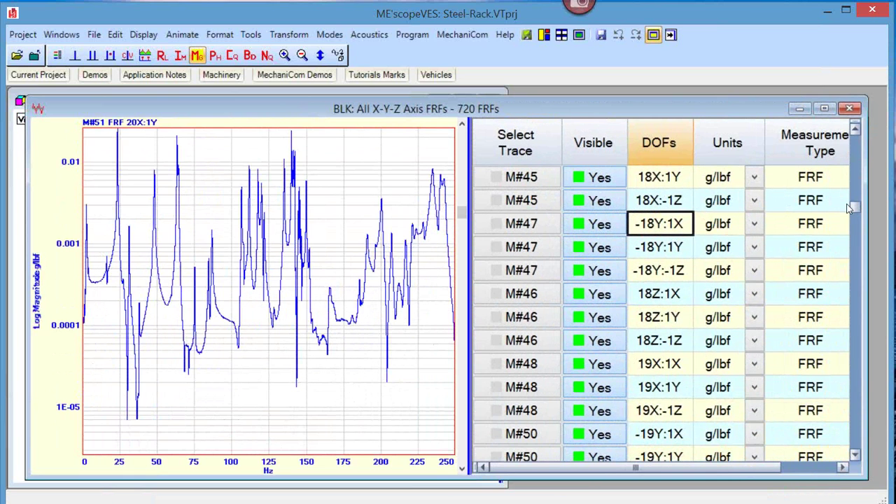
# Step: Examine the roving and reference DOFs of the FRFs, from point 1 through the traces of points 21 to 26
pyautogui.moveTo(853, 203); pyautogui.dragTo(854, 135)
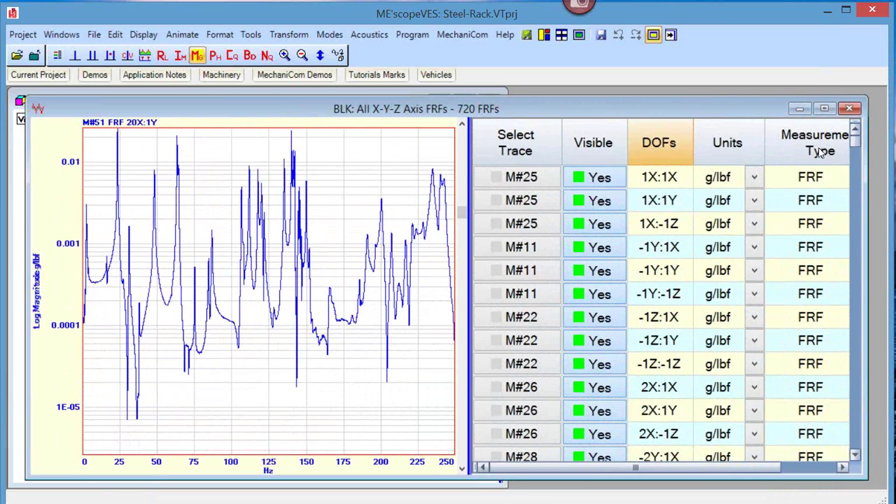
pyautogui.moveTo(855, 143); pyautogui.dragTo(873, 156)
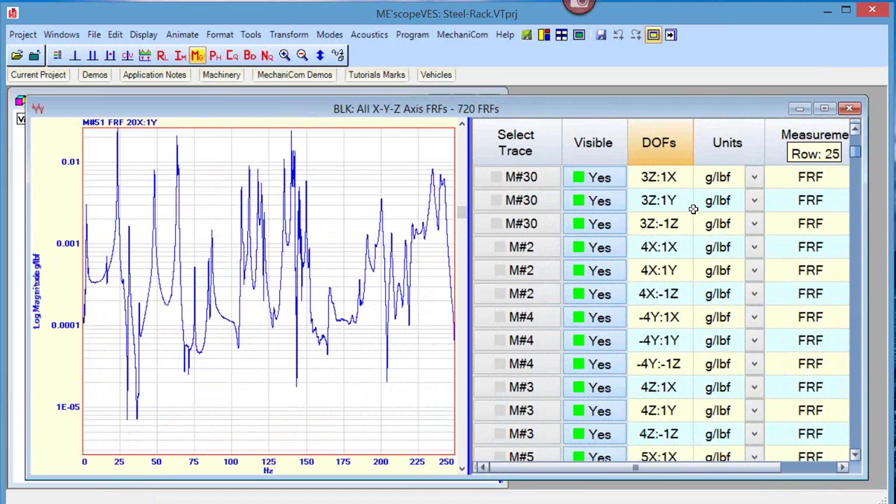
pyautogui.scroll(-1, 521, 249)
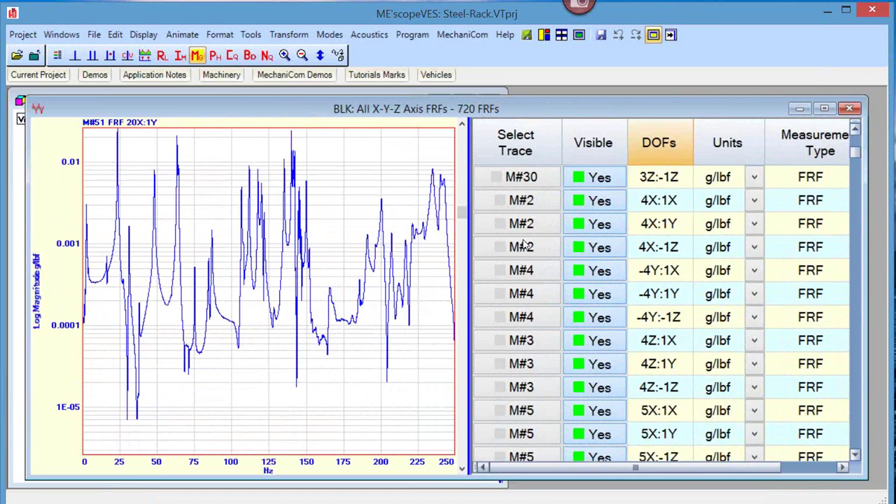
pyautogui.moveTo(853, 155); pyautogui.dragTo(851, 236)
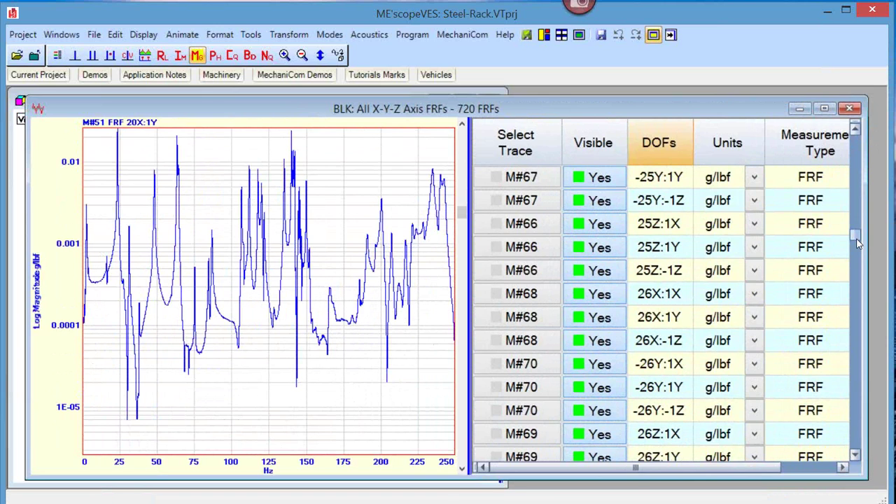
pyautogui.moveTo(858, 243)
pyautogui.mouseDown()
pyautogui.moveTo(858, 253)
pyautogui.moveTo(858, 226)
pyautogui.mouseUp()
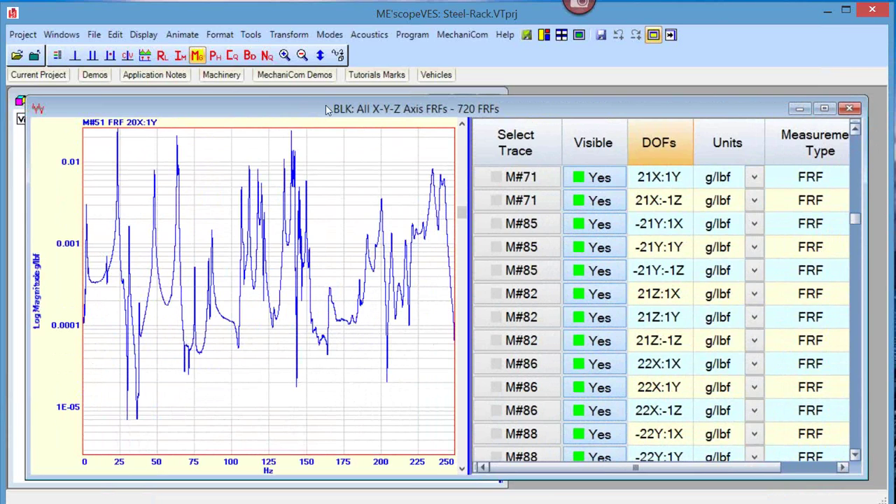
# Step: Show the modal parameters for curve fitting the All X-Y-Z Axis FRFs
pyautogui.moveTo(319, 111); pyautogui.dragTo(340, 99)
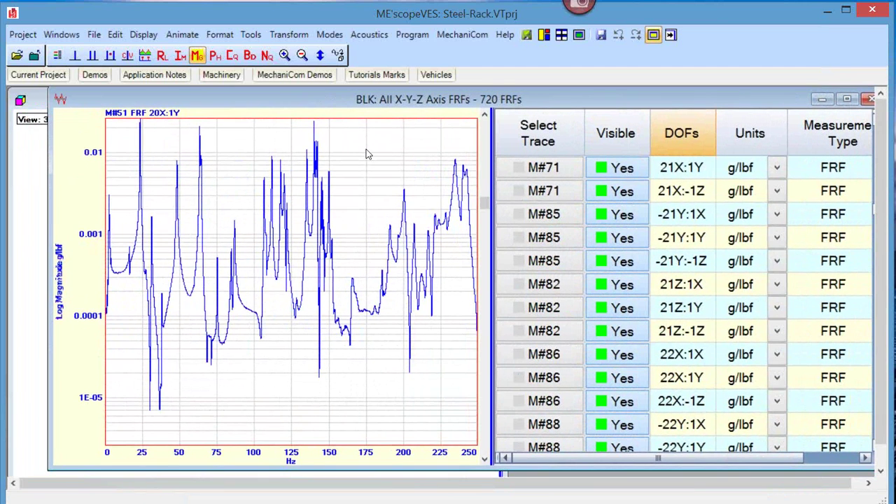
pyautogui.rightClick(395, 161)
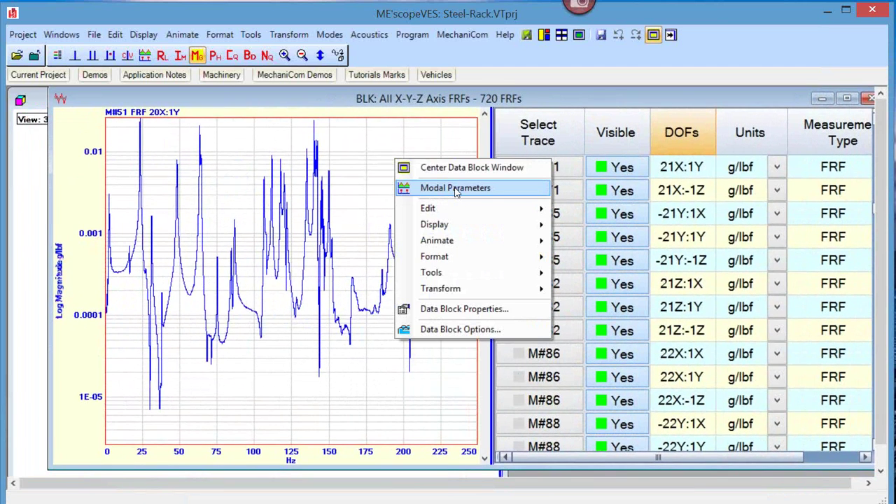
pyautogui.click(455, 189)
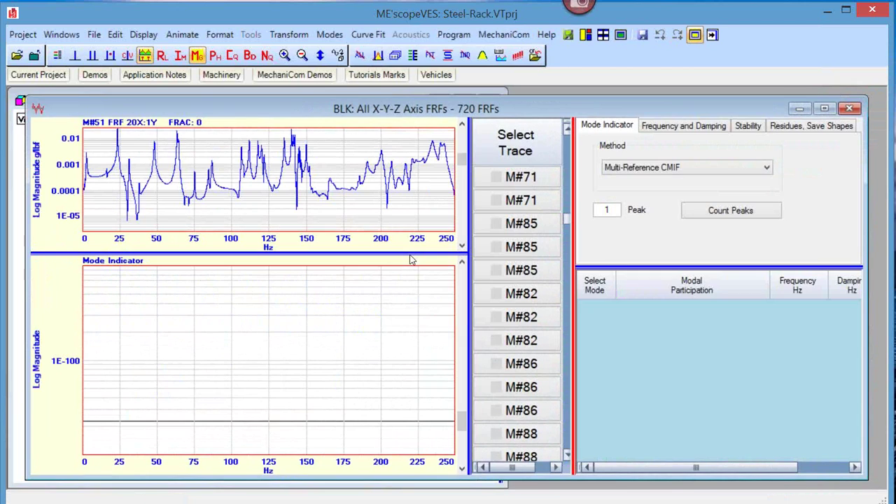
# Step: Enlarge the FRF graph and traces areas, and count the Multi-Reference CMIF peaks using the imaginary part of the FRFs
pyautogui.moveTo(413, 252); pyautogui.dragTo(422, 278)
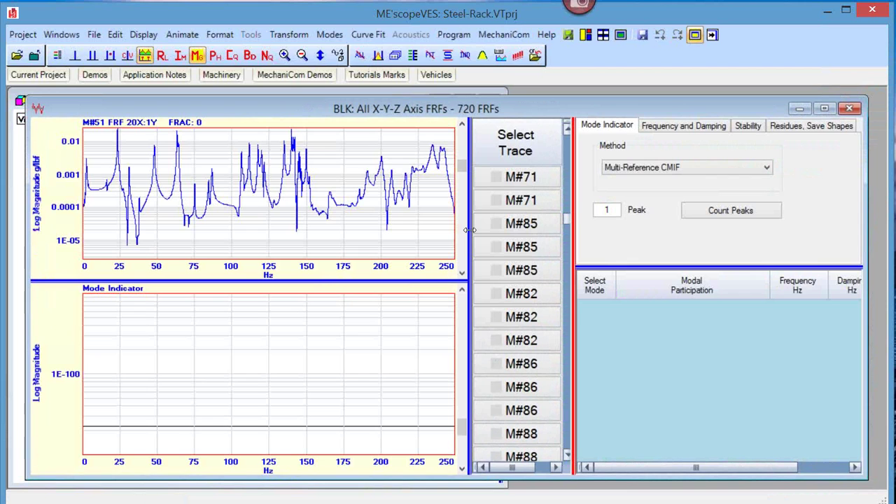
pyautogui.moveTo(469, 230)
pyautogui.mouseDown()
pyautogui.moveTo(412, 226)
pyautogui.moveTo(441, 230)
pyautogui.mouseUp()
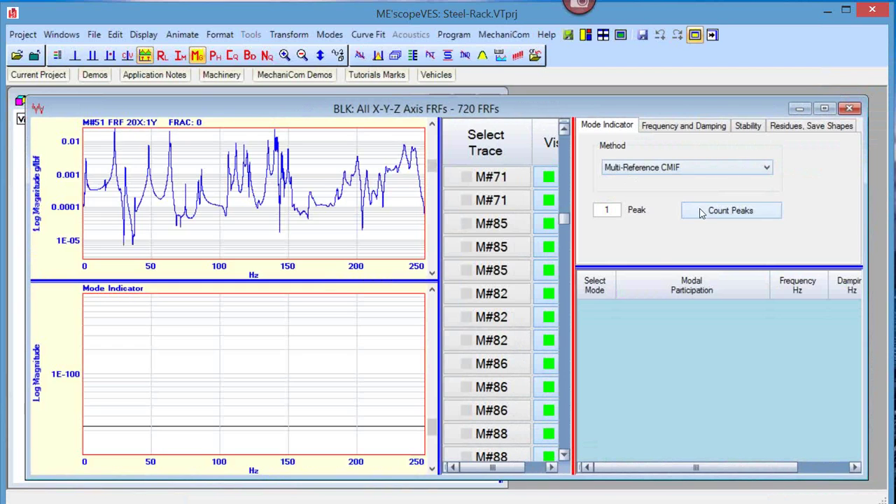
pyautogui.click(752, 210)
pyautogui.click(526, 395)
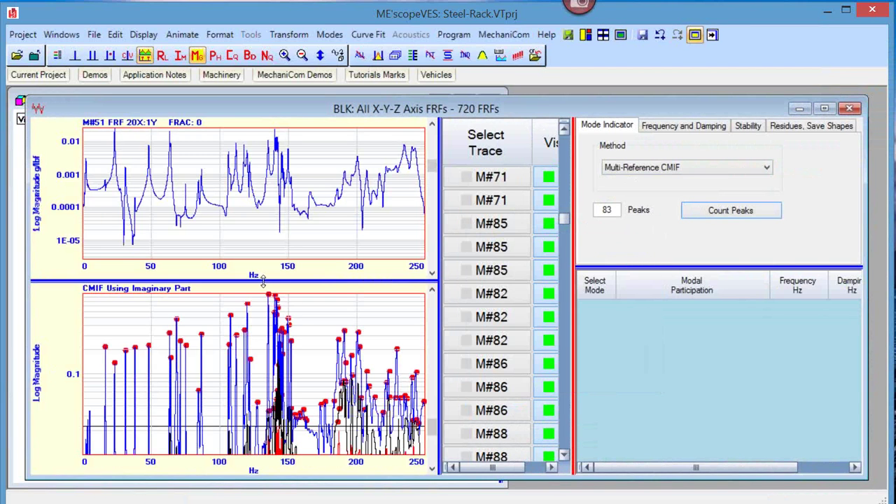
# Step: Enlarge the CMIF graph, zoom in on its low-frequency peaks and examine the peaks along the frequency axis up to 250 Hz
pyautogui.moveTo(263, 281); pyautogui.dragTo(311, 250)
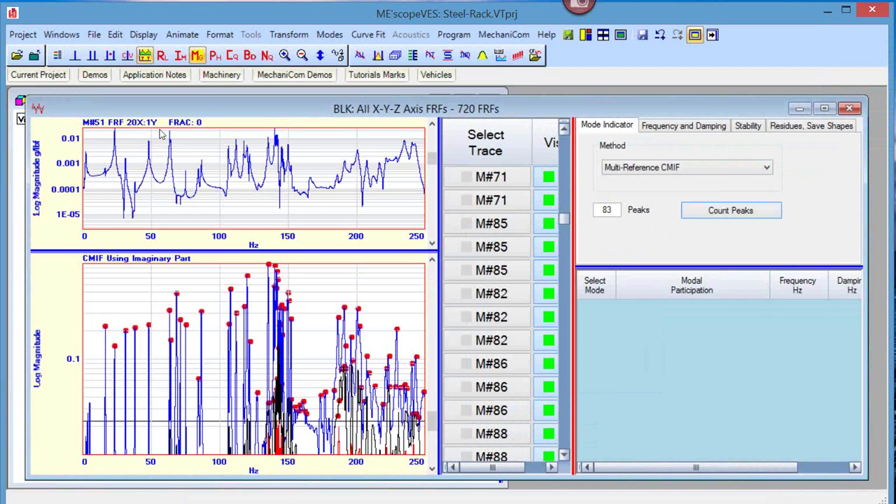
pyautogui.click(92, 55)
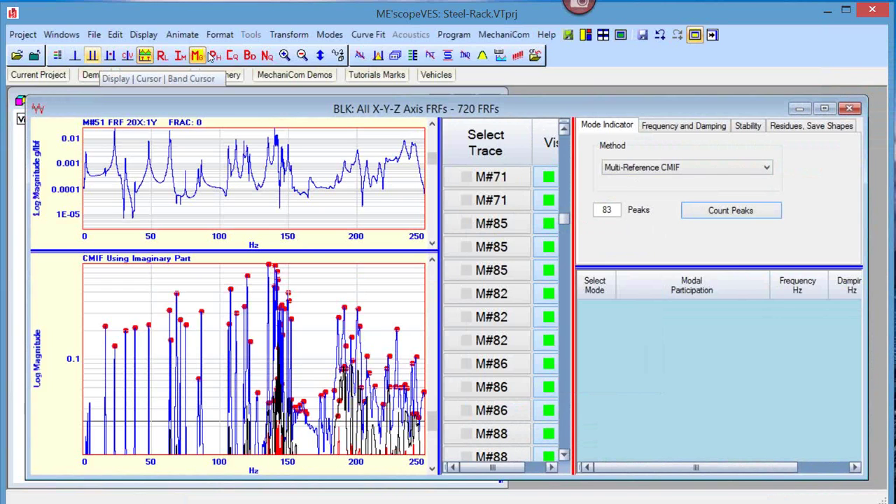
pyautogui.click(284, 55)
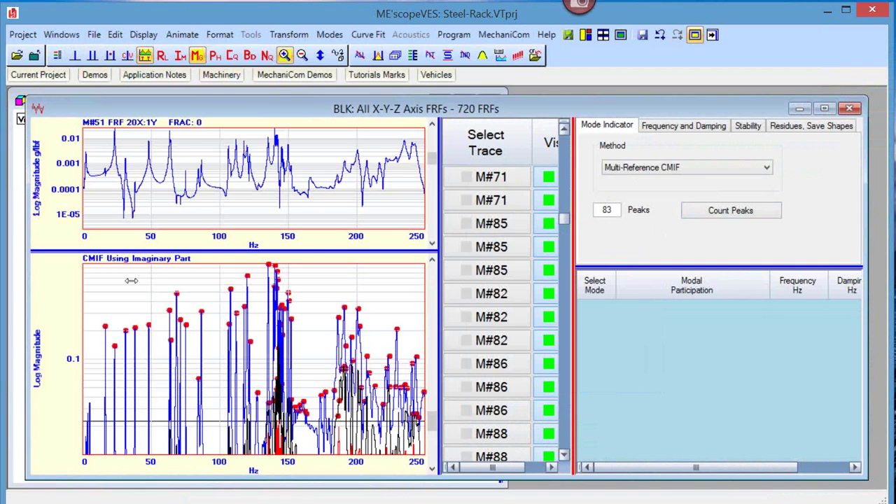
pyautogui.moveTo(89, 280); pyautogui.dragTo(205, 280)
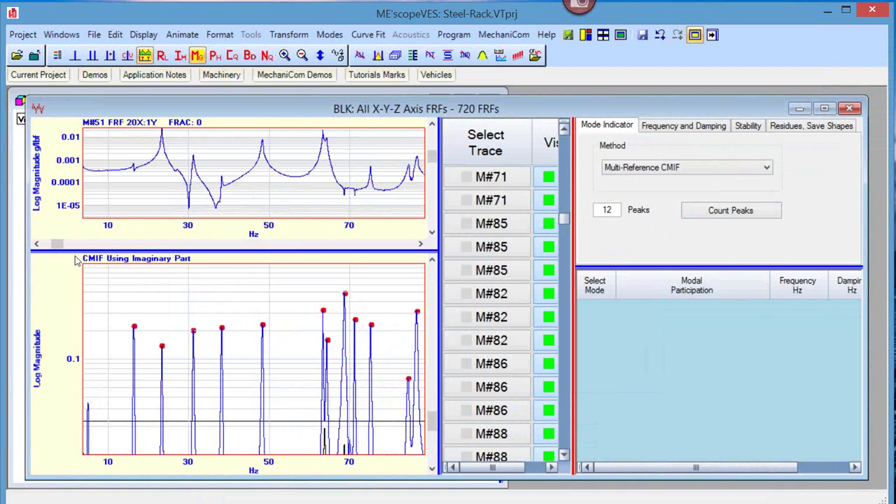
pyautogui.moveTo(57, 243); pyautogui.dragTo(101, 244)
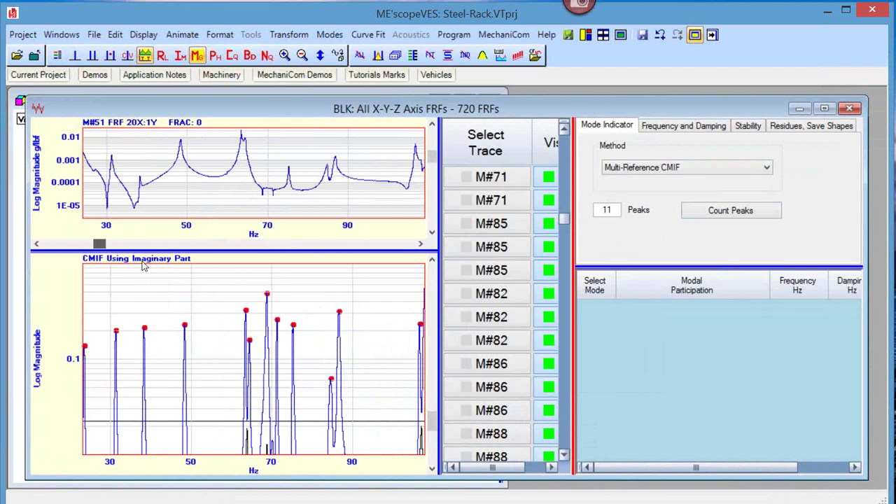
pyautogui.moveTo(142, 265); pyautogui.dragTo(413, 271)
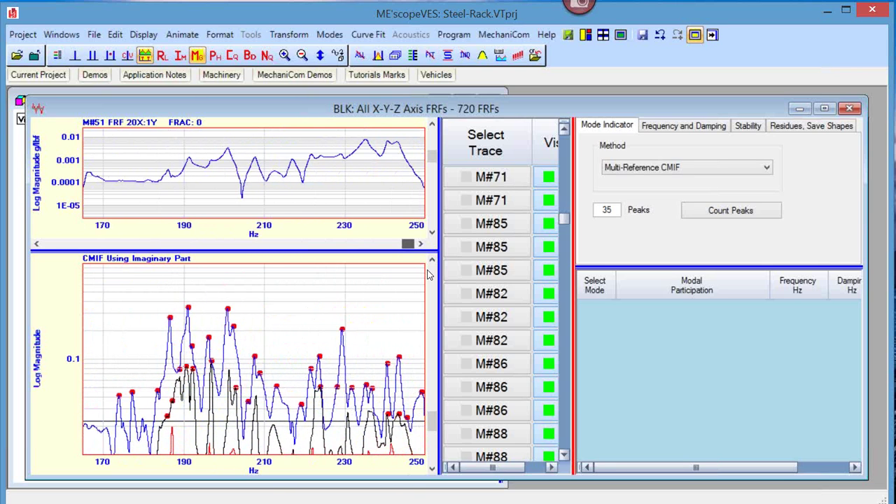
pyautogui.moveTo(426, 269); pyautogui.dragTo(39, 261)
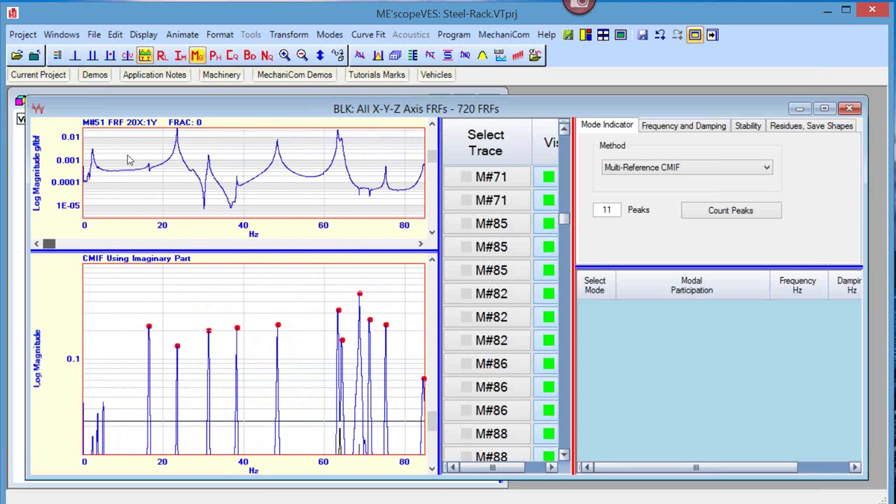
# Step: Bracket the first five CMIF peaks with the band cursor, from about 9 to 60 Hz, and run a Quick Fit
pyautogui.click(91, 55)
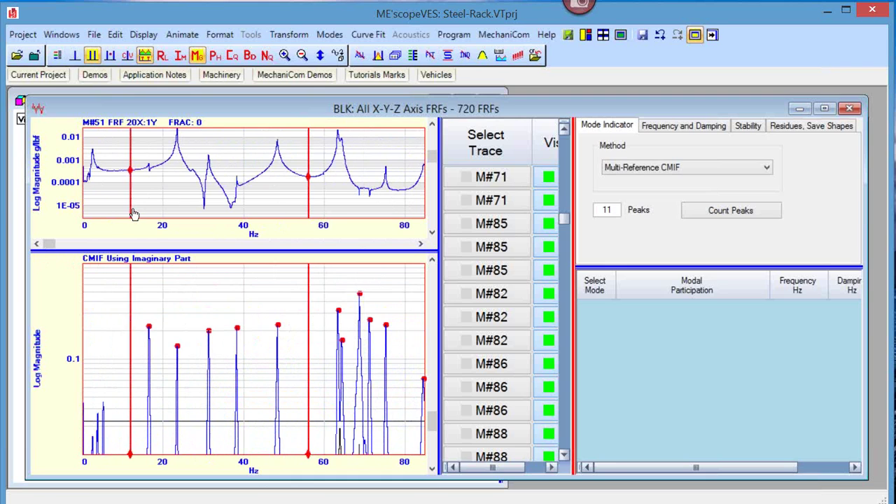
pyautogui.moveTo(134, 213); pyautogui.dragTo(119, 213)
pyautogui.moveTo(320, 204); pyautogui.dragTo(322, 213)
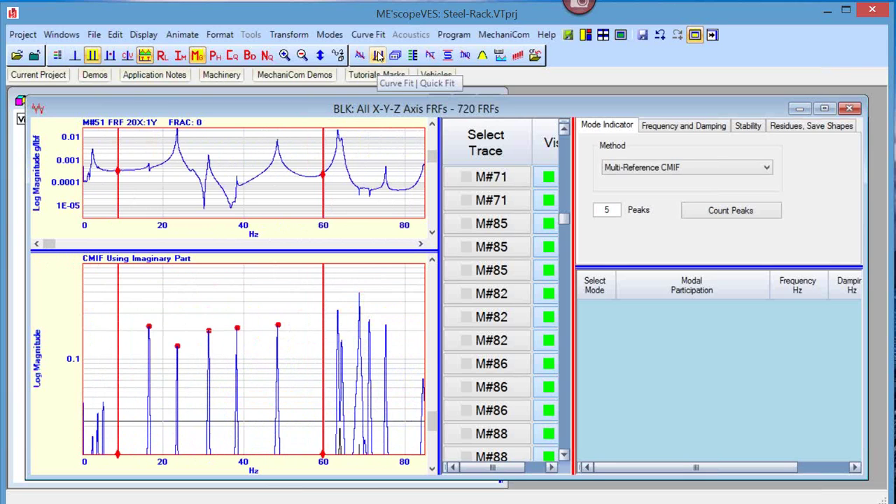
pyautogui.click(378, 56)
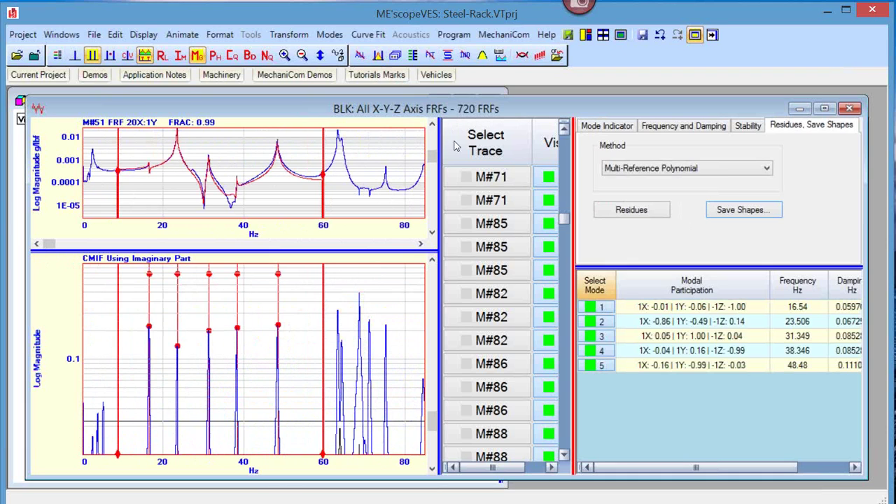
# Step: Enlarge the FRF graph and display the FRFs with their fitted curves in Bode format
pyautogui.moveTo(438, 152); pyautogui.dragTo(439, 145)
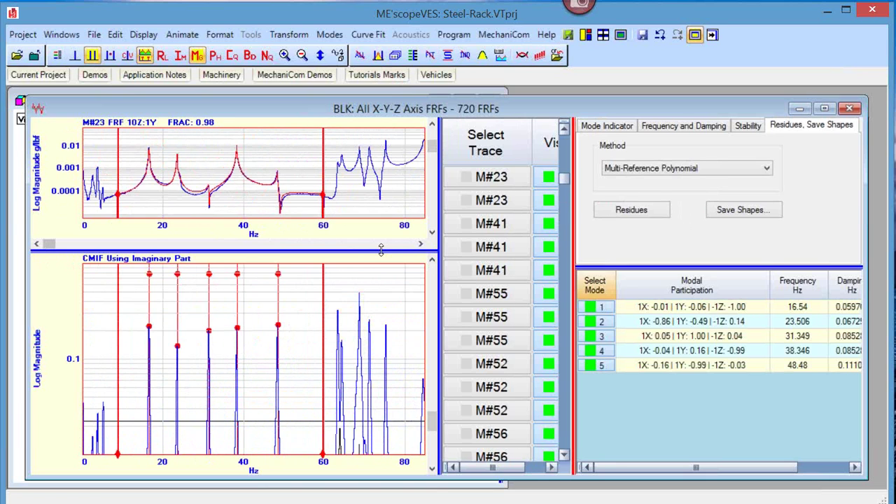
pyautogui.moveTo(406, 363); pyautogui.dragTo(407, 361)
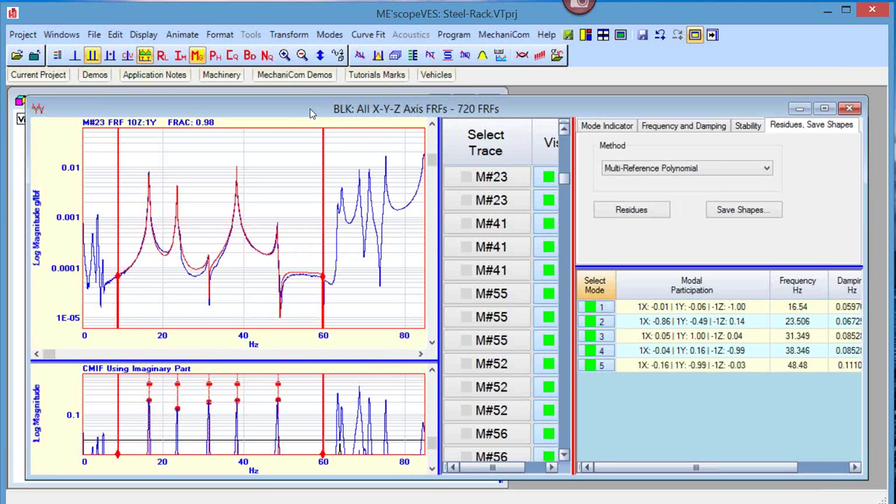
pyautogui.rightClick(294, 150)
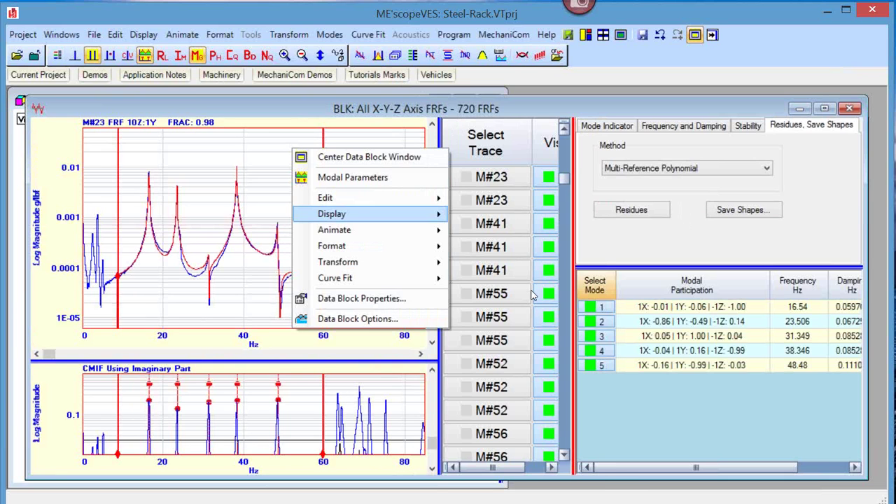
pyautogui.moveTo(332, 213)
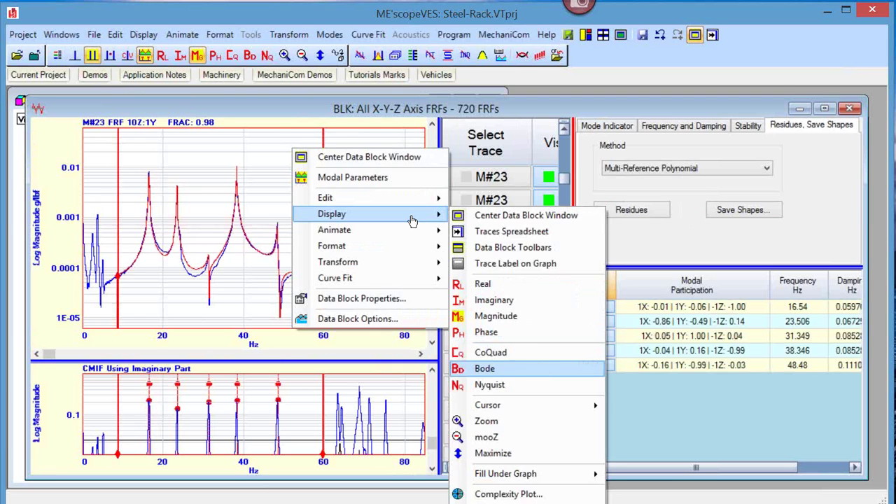
pyautogui.click(536, 369)
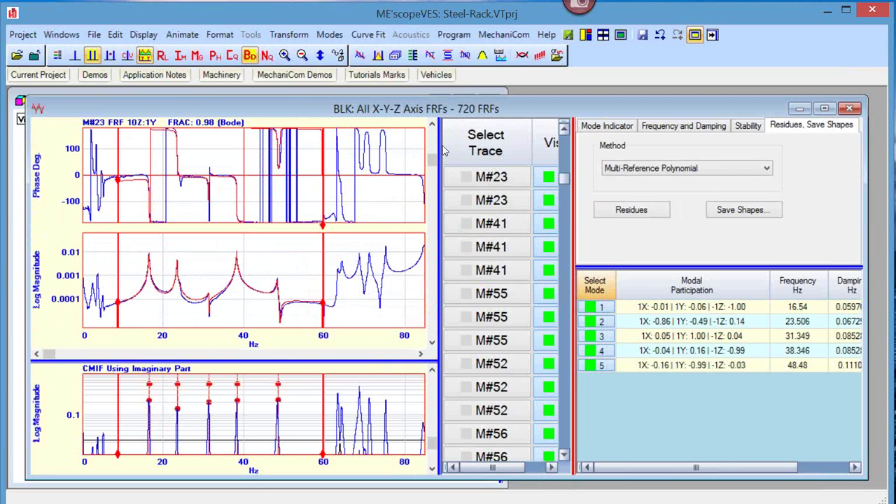
# Step: Compare the fitted curves with the measured Bode plots of several FRFs, including 16X:1X and 43Z:1X
pyautogui.moveTo(432, 160); pyautogui.dragTo(434, 172)
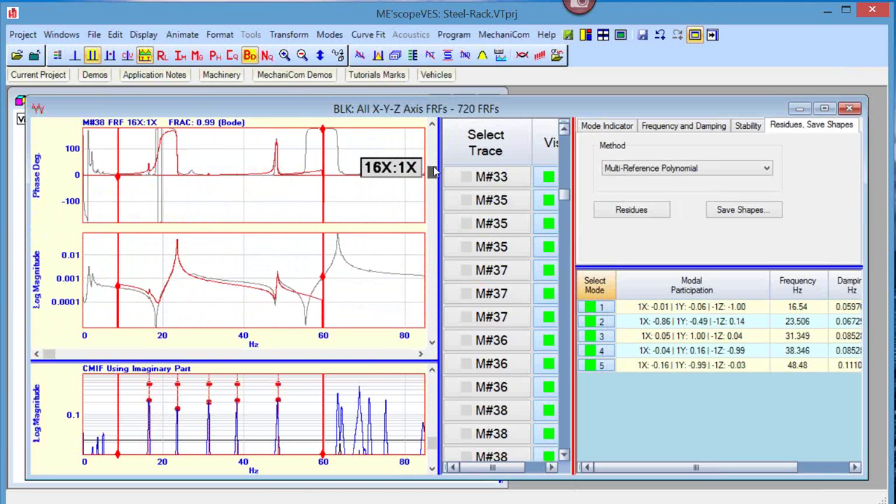
pyautogui.moveTo(434, 171); pyautogui.dragTo(438, 171)
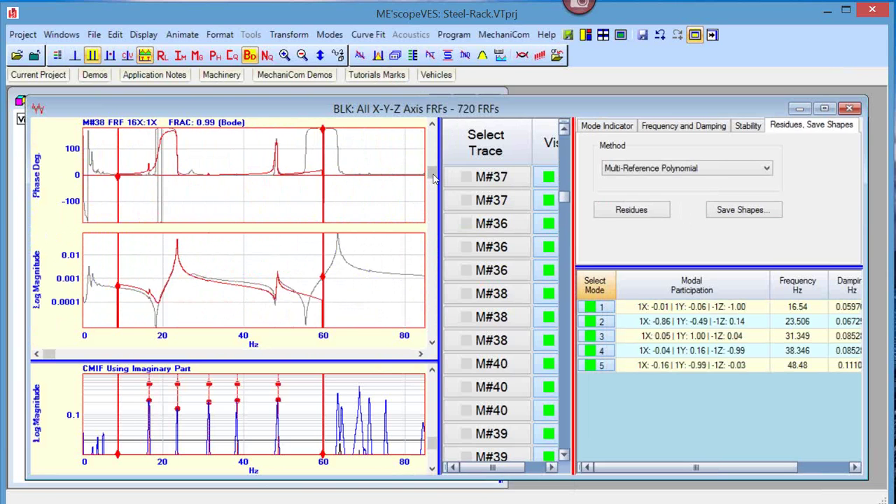
pyautogui.moveTo(432, 176)
pyautogui.mouseDown()
pyautogui.moveTo(419, 253)
pyautogui.moveTo(423, 239)
pyautogui.mouseUp()
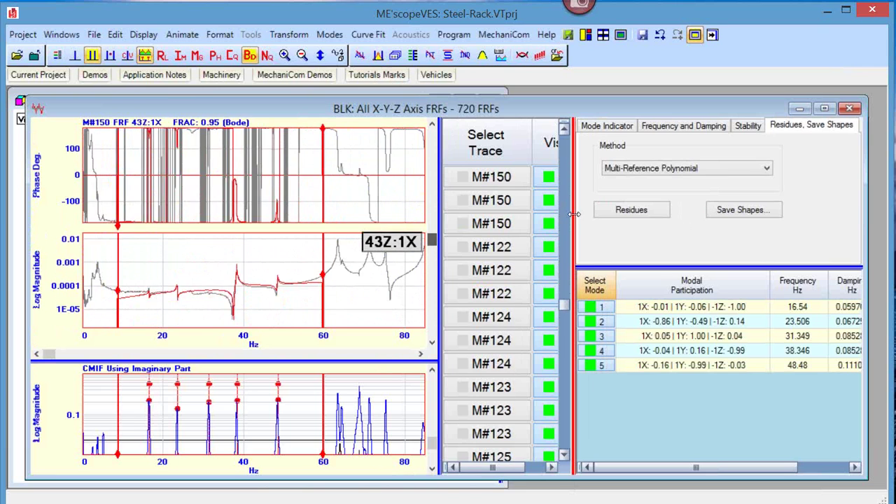
# Step: Widen the modal parameters area and move the Modal Participation column behind the Damping (%) column
pyautogui.moveTo(572, 212); pyautogui.dragTo(420, 207)
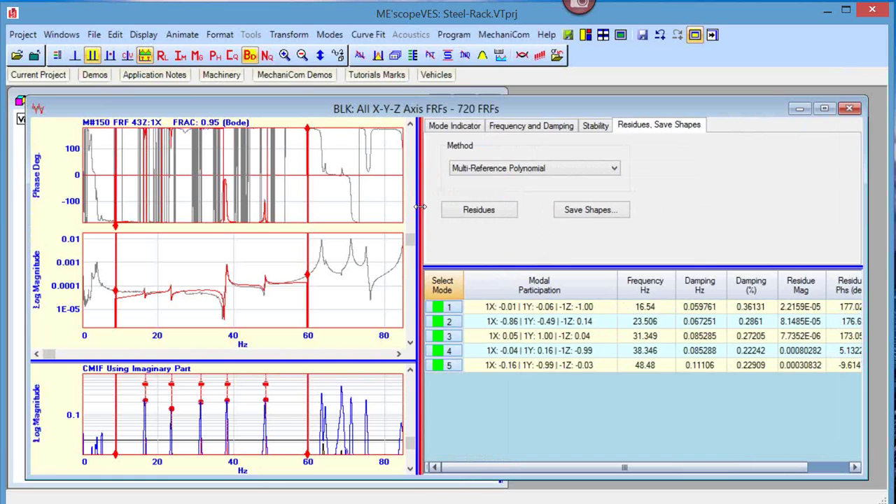
pyautogui.moveTo(420, 206); pyautogui.dragTo(401, 206)
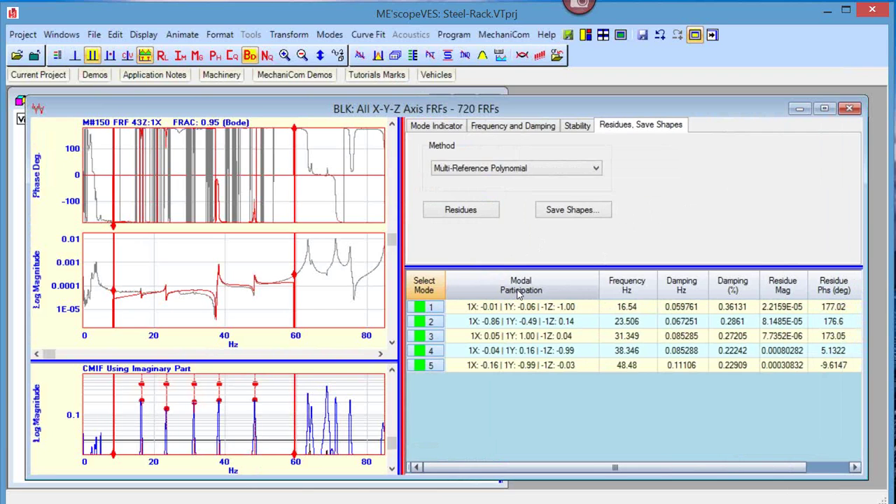
pyautogui.click(519, 288)
pyautogui.moveTo(580, 305); pyautogui.dragTo(769, 311)
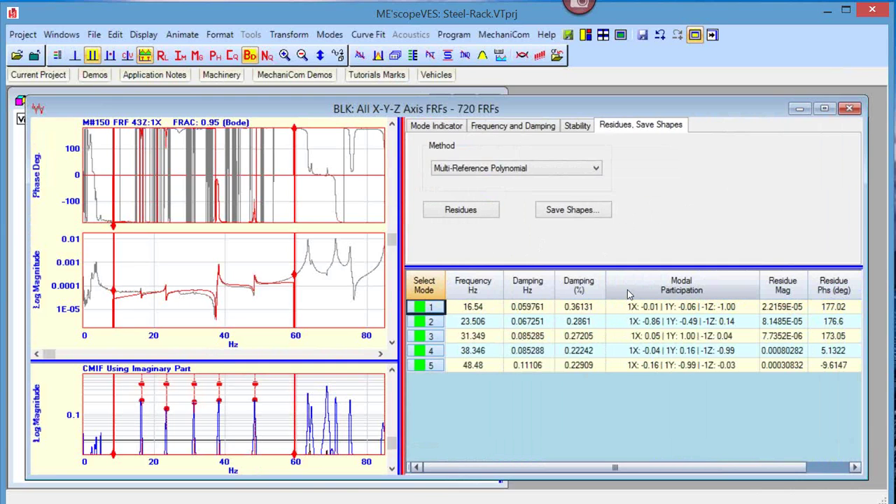
# Step: Enlarge the text of the modal parameters spreadsheet and widen its area until the Residue Mag column fits
pyautogui.scroll(2, 630, 294)
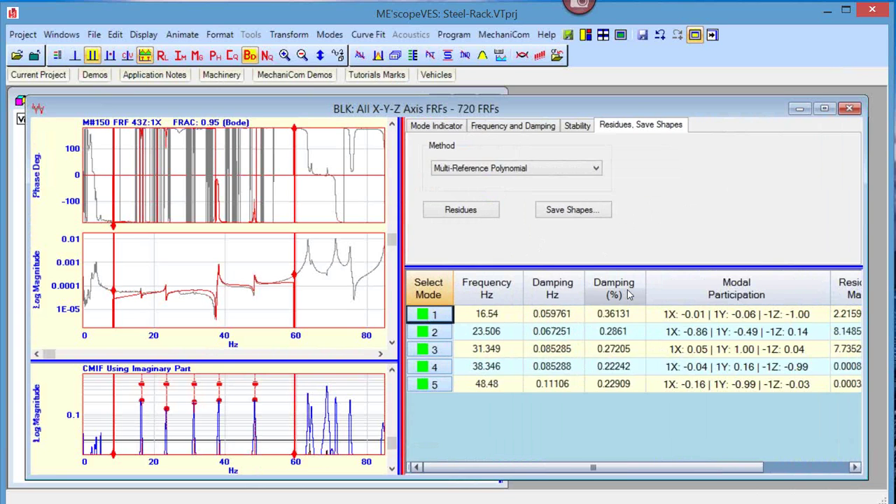
pyautogui.scroll(-1, 629, 295)
pyautogui.moveTo(406, 240); pyautogui.dragTo(366, 231)
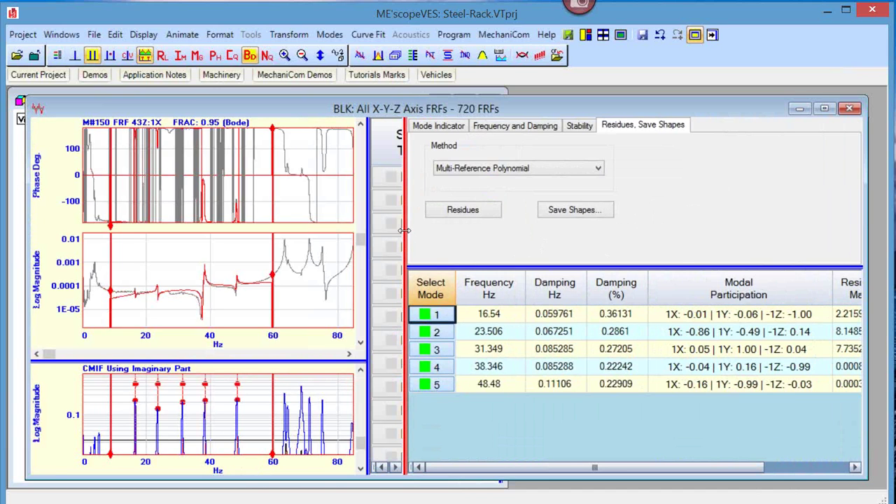
pyautogui.moveTo(405, 230); pyautogui.dragTo(369, 231)
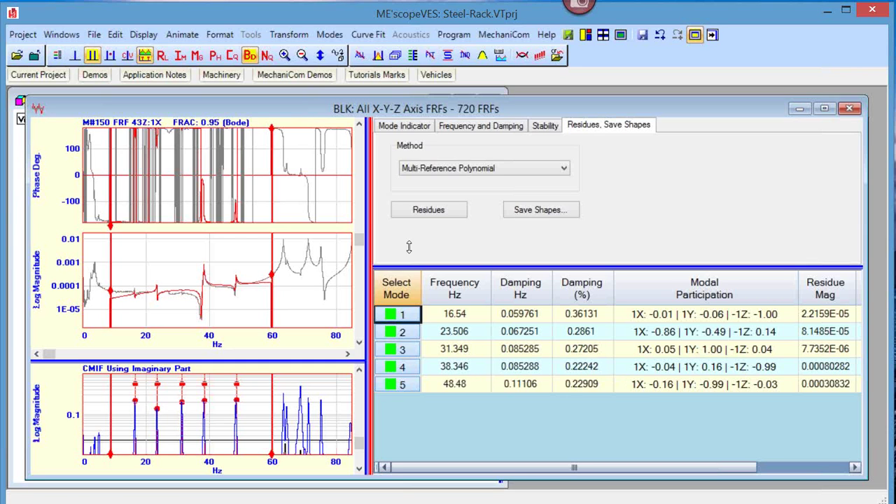
# Step: Arrange the structure and FRF windows side by side and start animating the fitted mode shapes on the Steel-Rack model
pyautogui.moveTo(305, 109); pyautogui.dragTo(331, 173)
pyautogui.click(335, 143)
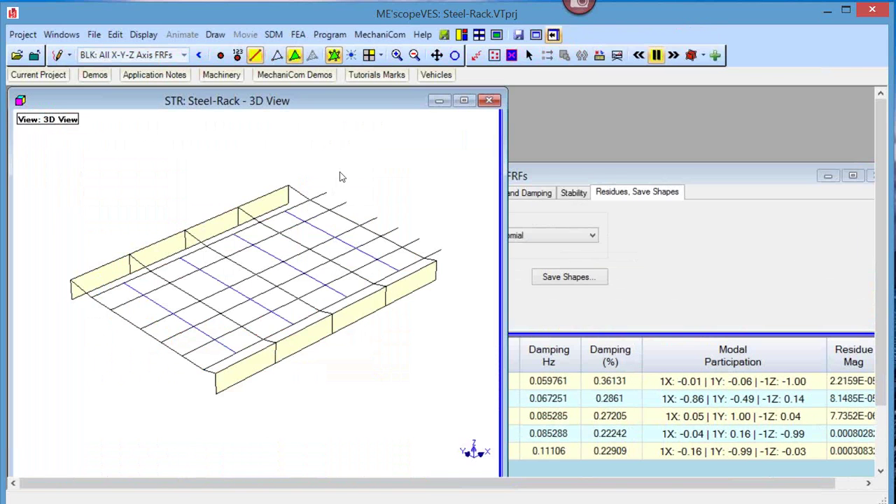
pyautogui.click(479, 35)
pyautogui.moveTo(663, 154); pyautogui.dragTo(614, 153)
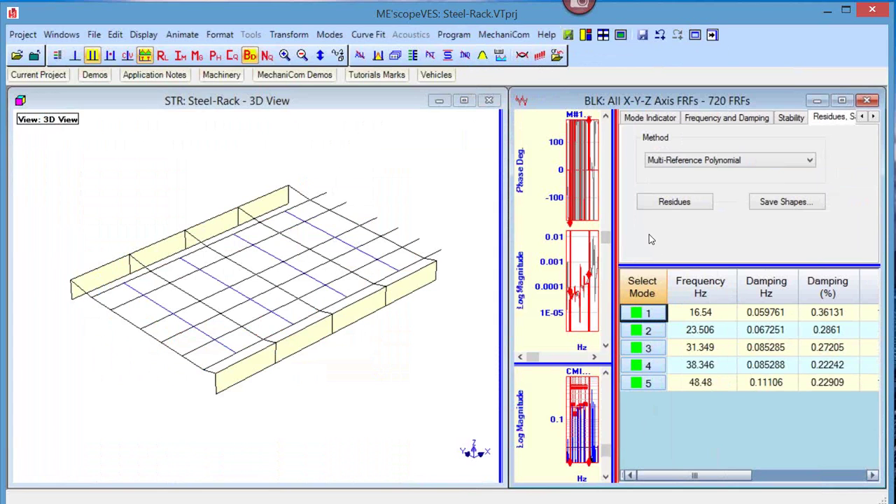
pyautogui.click(521, 56)
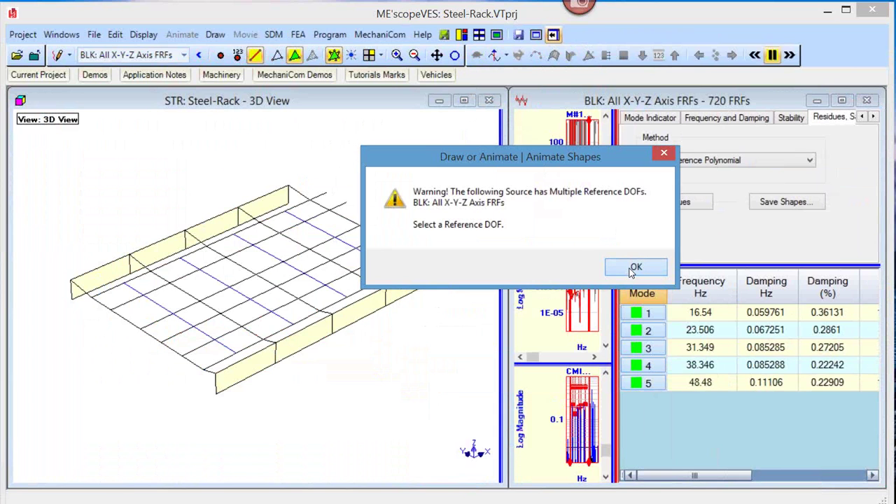
pyautogui.press('Return')
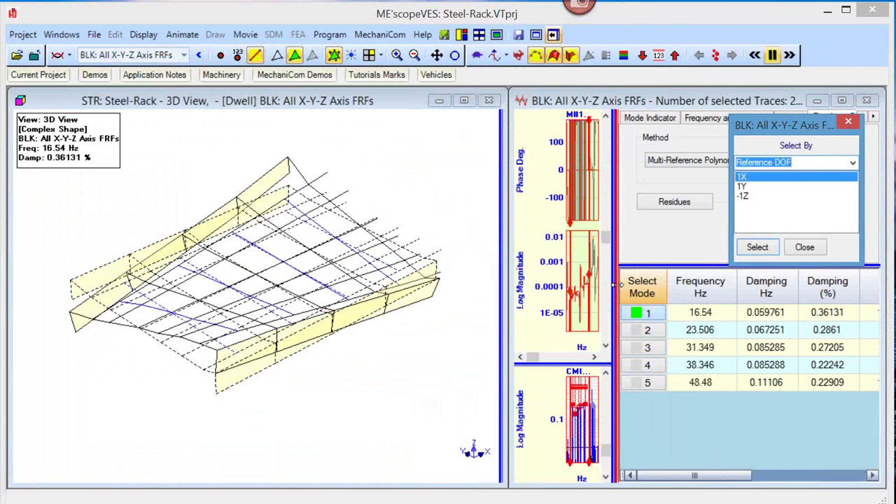
# Step: Widen the modal parameters area beside the animation and move the Modal Participation column ahead of the Frequency column
pyautogui.moveTo(615, 283); pyautogui.dragTo(571, 286)
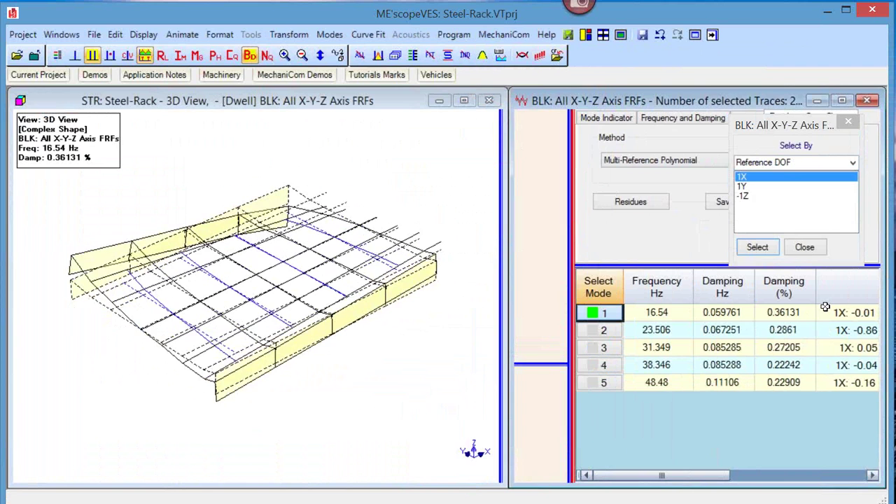
pyautogui.click(853, 285)
pyautogui.moveTo(773, 292); pyautogui.dragTo(682, 292)
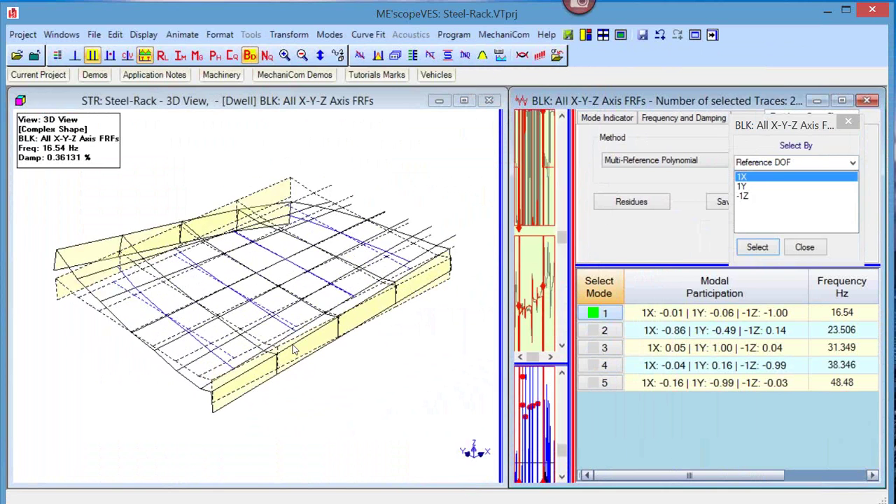
# Step: Animate the 16.54 Hz mode shape with reference DOF 1Y, and finally with reference DOF -1Z
pyautogui.click(740, 186)
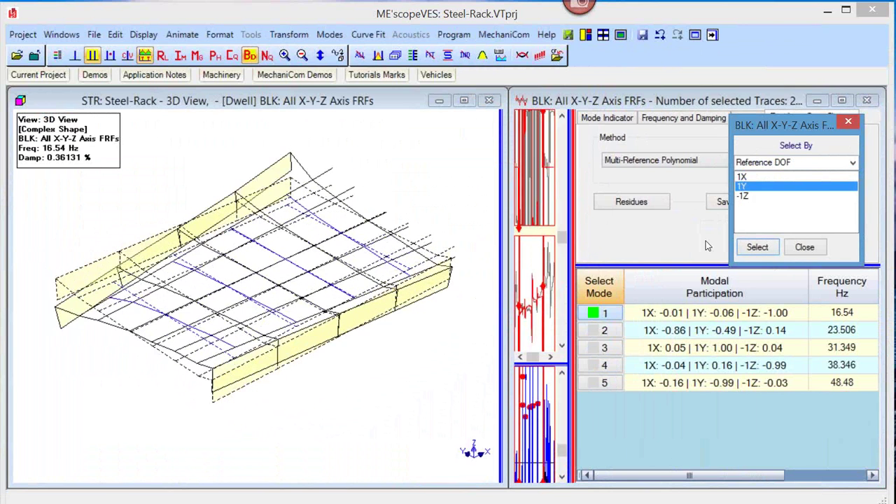
pyautogui.click(743, 196)
pyautogui.click(766, 246)
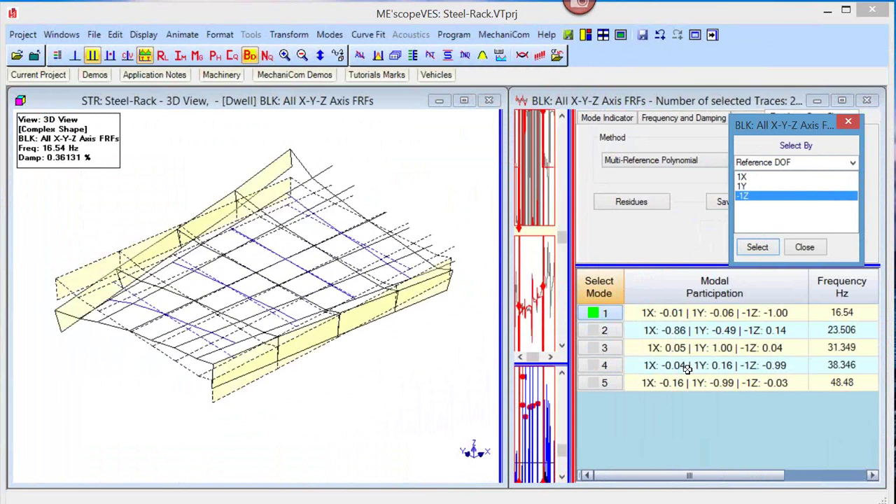
# Step: Animate the shape of mode 2 at 23.506 Hz and display the structure in the four-view layout
pyautogui.click(603, 330)
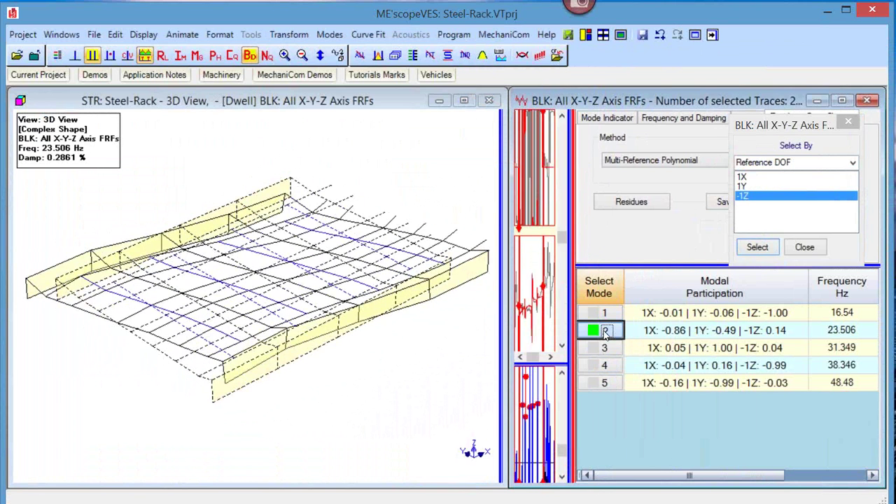
pyautogui.click(492, 324)
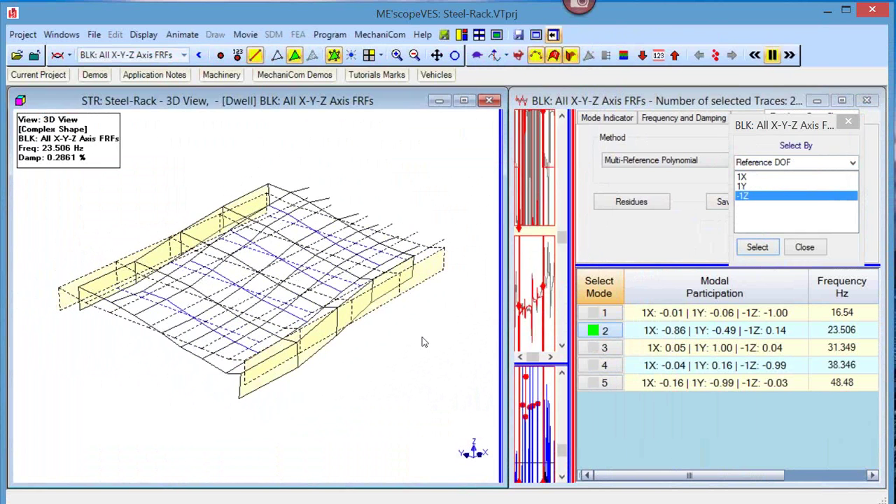
pyautogui.moveTo(422, 338); pyautogui.dragTo(410, 298)
pyautogui.doubleClick(409, 299)
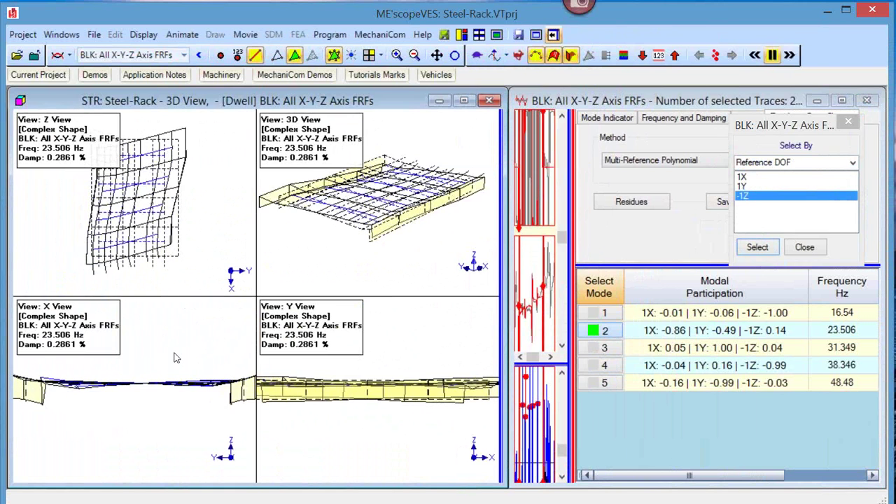
# Step: Animate the shape of mode 3 at 31.349 Hz in the enlarged 3D view, and return to the four-view layout
pyautogui.doubleClick(337, 273)
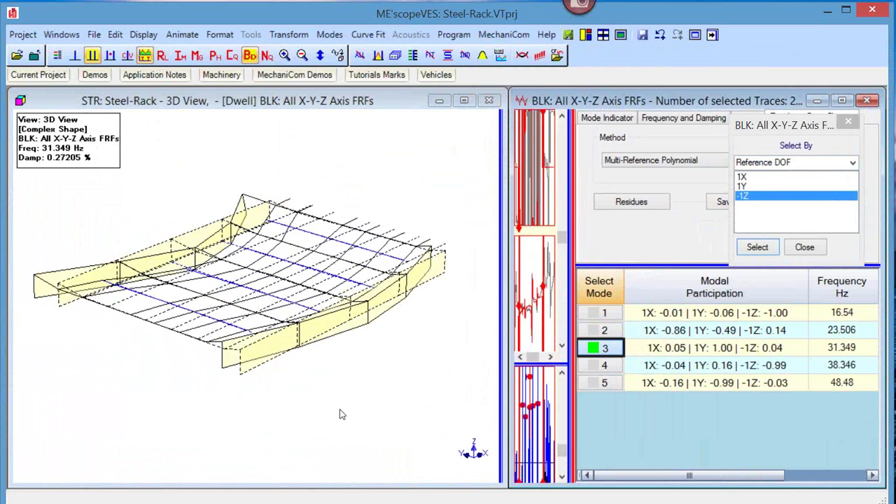
pyautogui.click(344, 428)
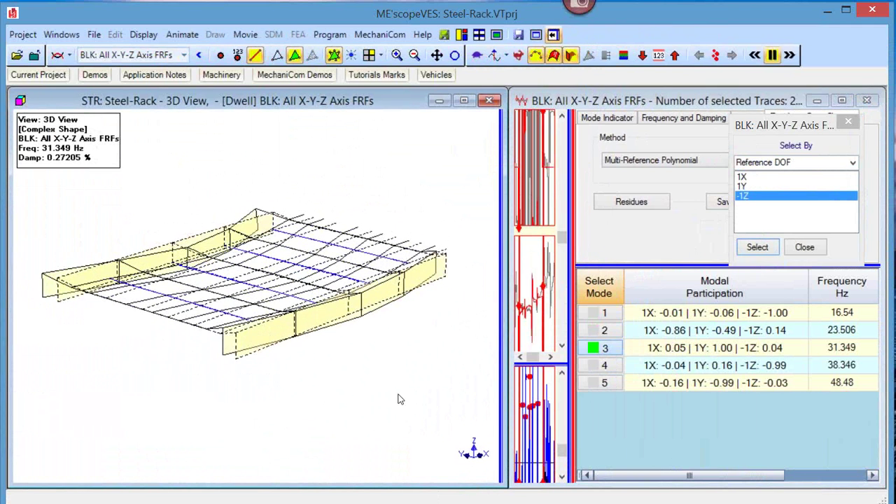
pyautogui.moveTo(414, 459); pyautogui.dragTo(462, 453)
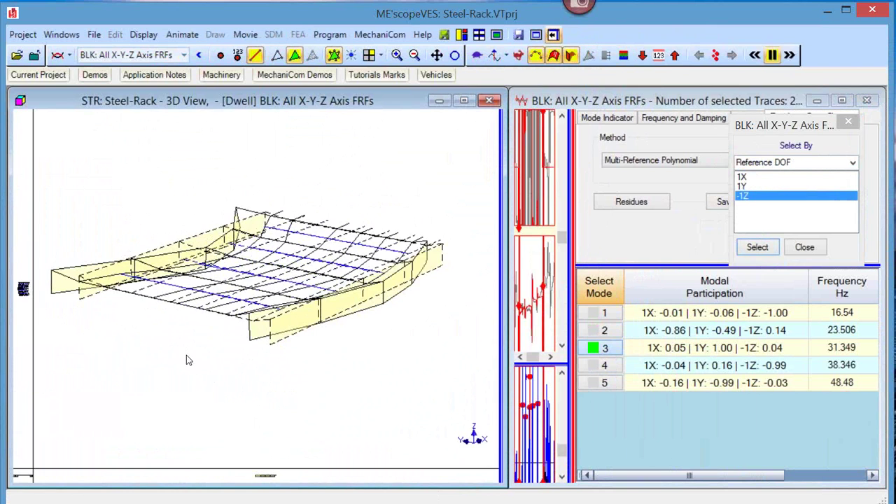
pyautogui.click(380, 358)
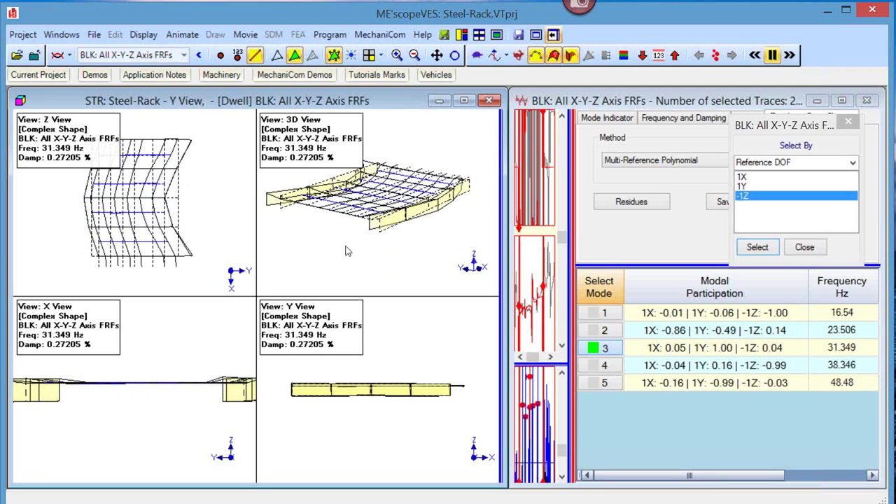
# Step: Animate the shape of mode 4 at 38.346 Hz, and finally that of mode 5 at 48.48 Hz, in the four-view layout
pyautogui.click(597, 366)
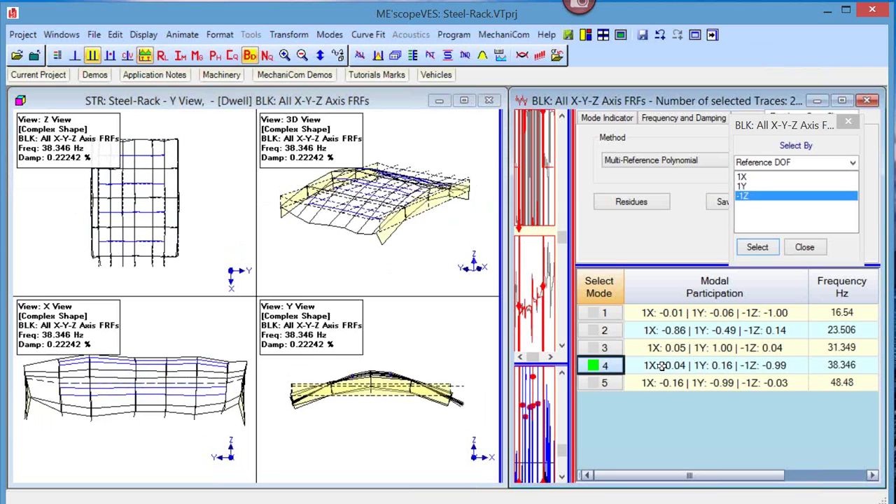
pyautogui.click(612, 383)
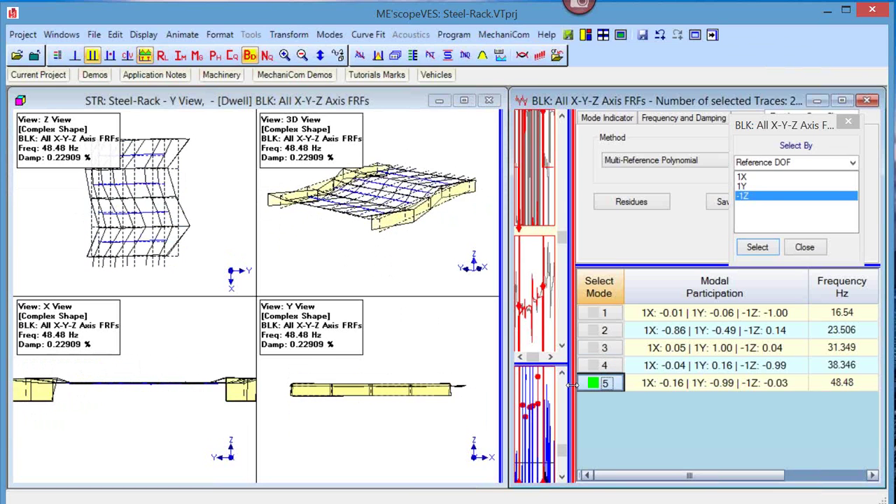